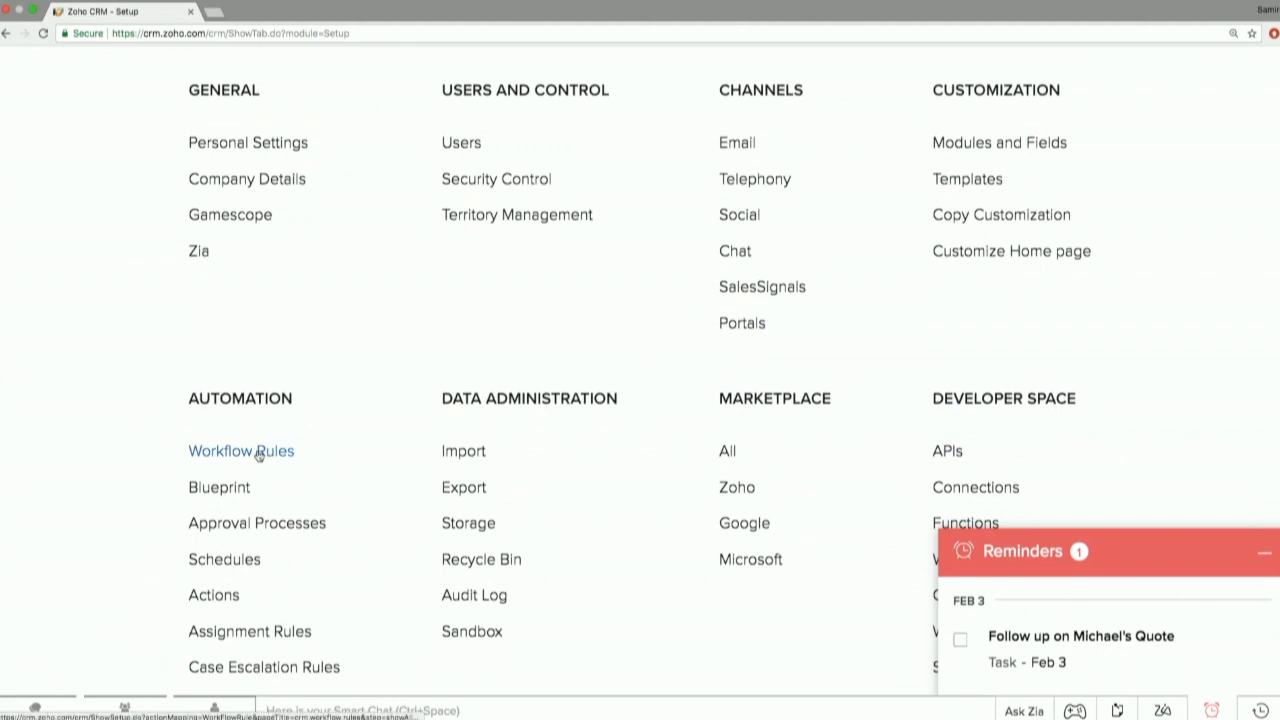
Open the Workflow Rules page under Automation in Setup and bring the list of existing rules into view.
key(super+equal)
key(super+equal)
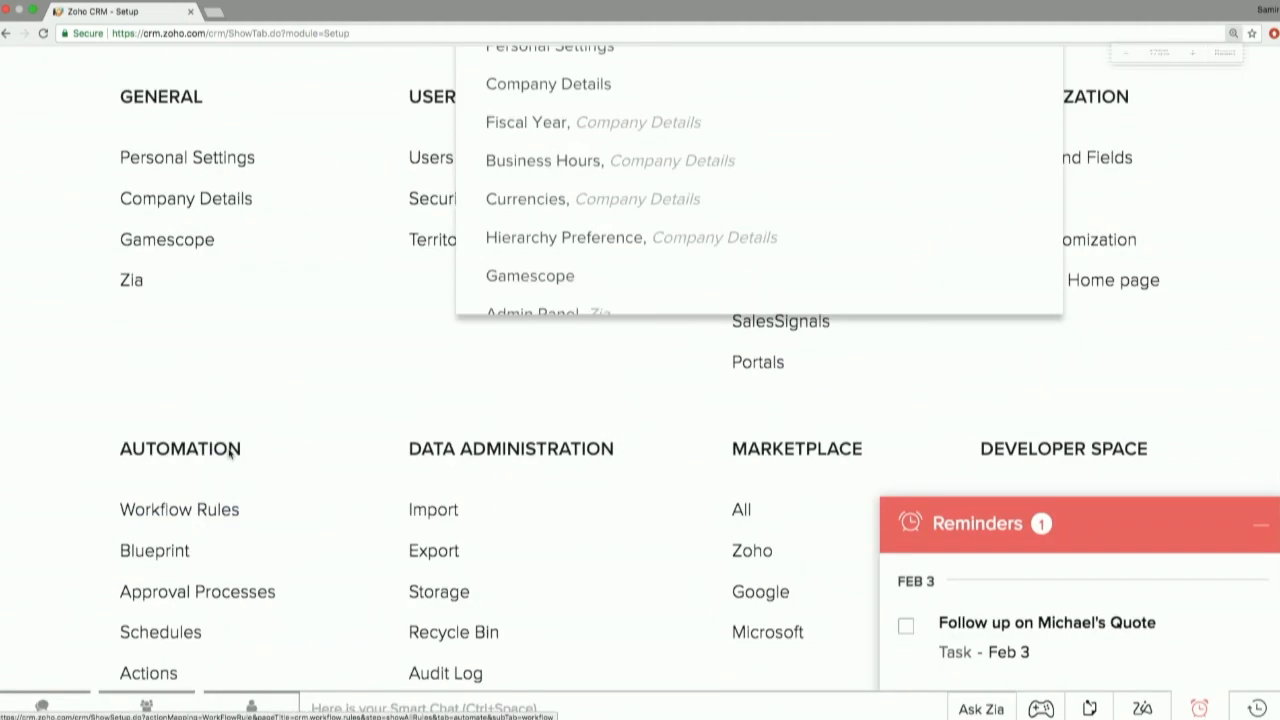
scroll(220, 513, down, 3)
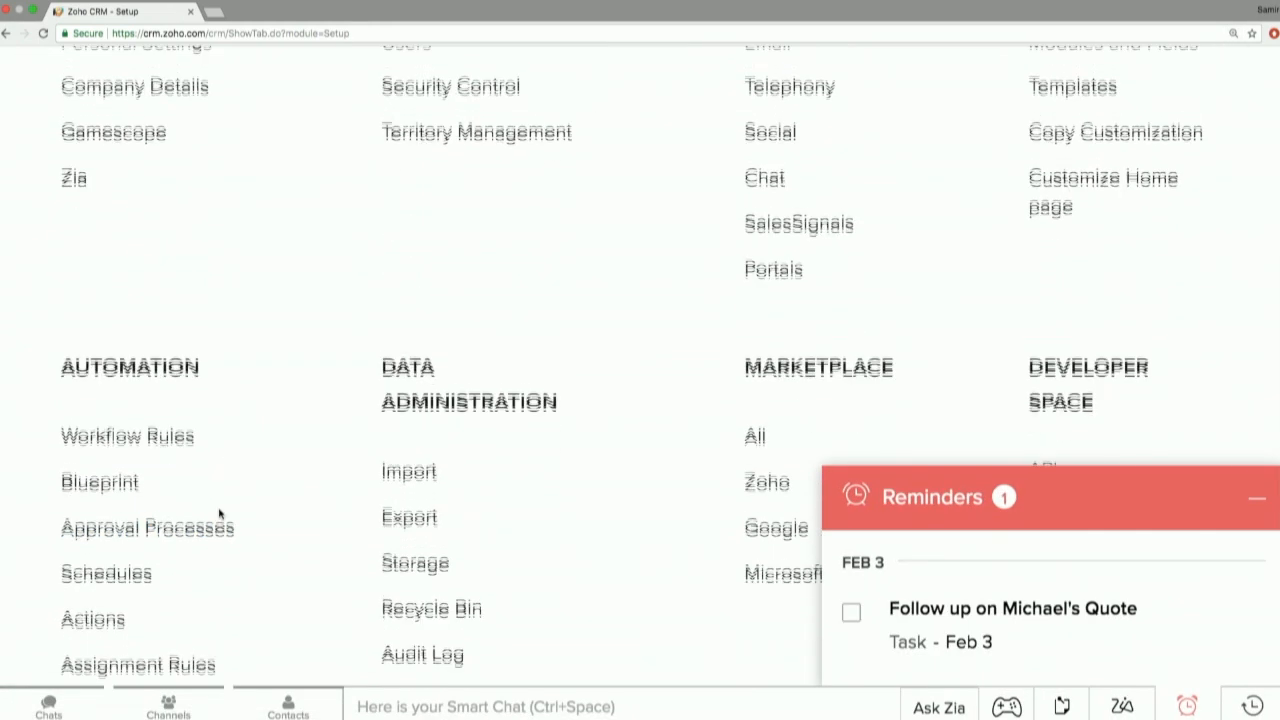
click(128, 430)
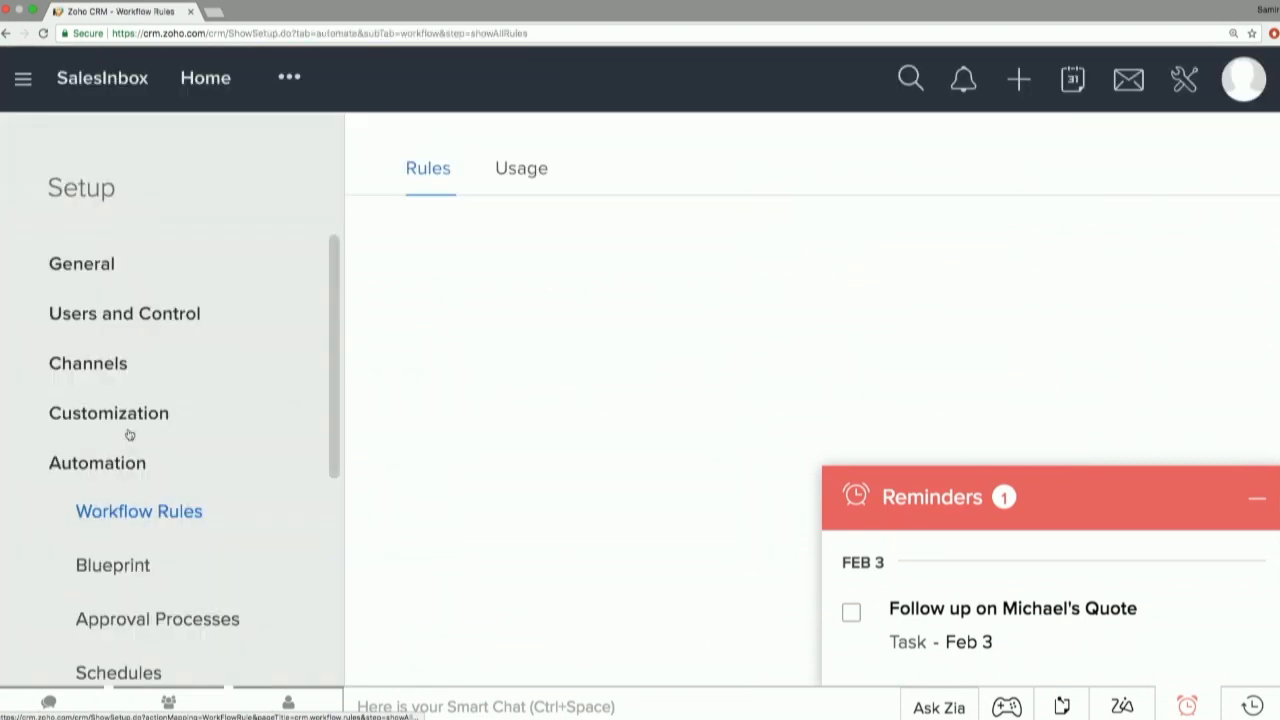
scroll(1222, 463, down, 2)
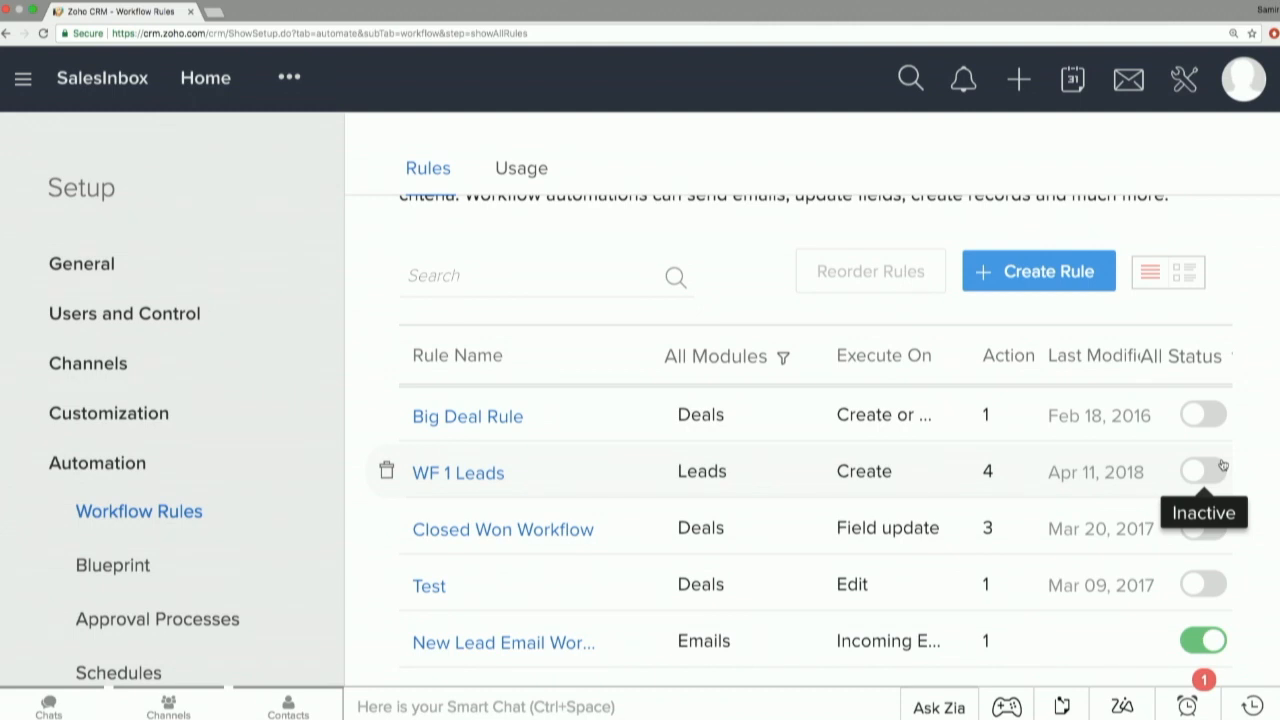
Create a new workflow rule for the Leads module named "New Lead Workflow".
click(1093, 287)
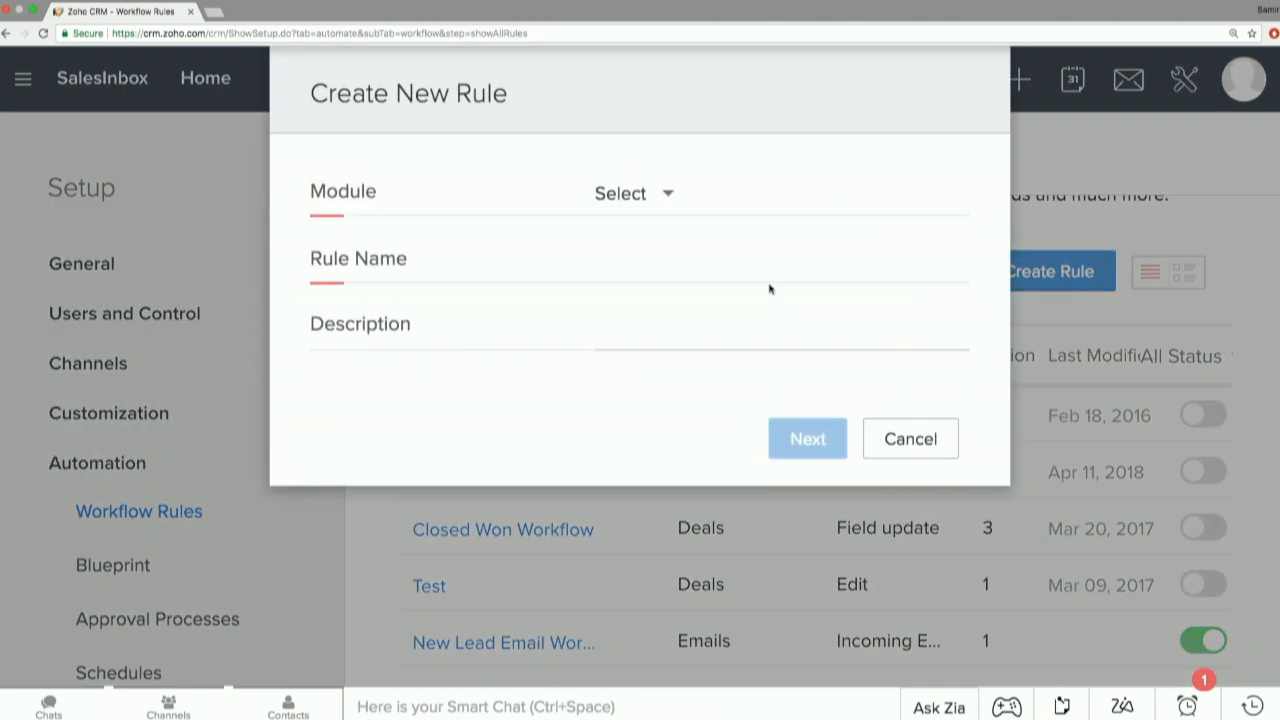
click(634, 208)
click(646, 314)
click(630, 262)
text(New Lead Workflow)
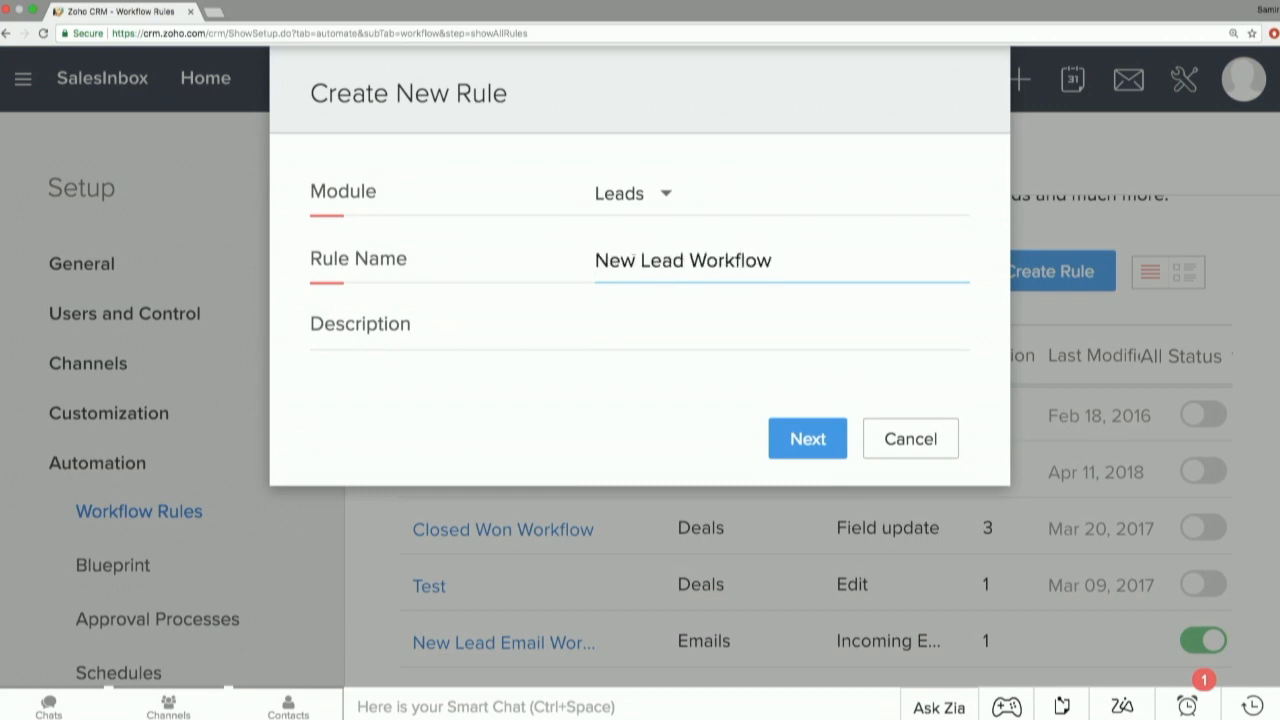
click(808, 438)
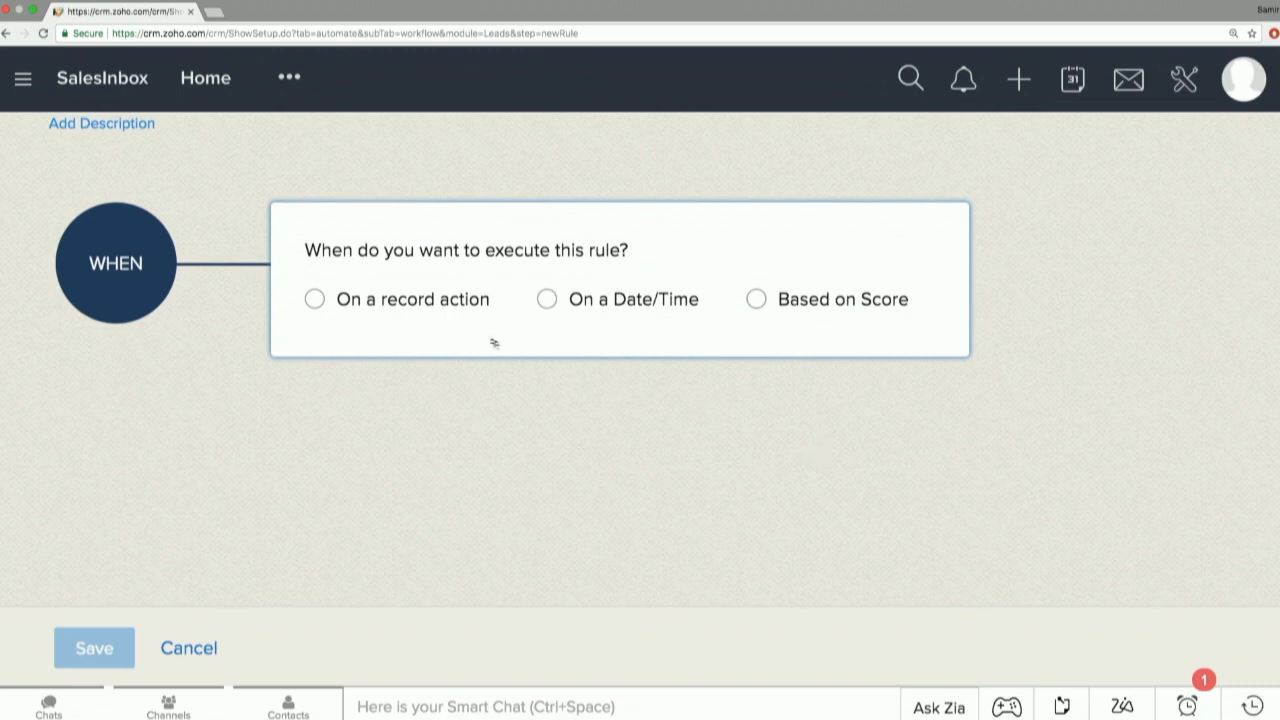
Review the record action, date/time and score-based trigger options, including the available date fields and recurrence choices.
click(448, 314)
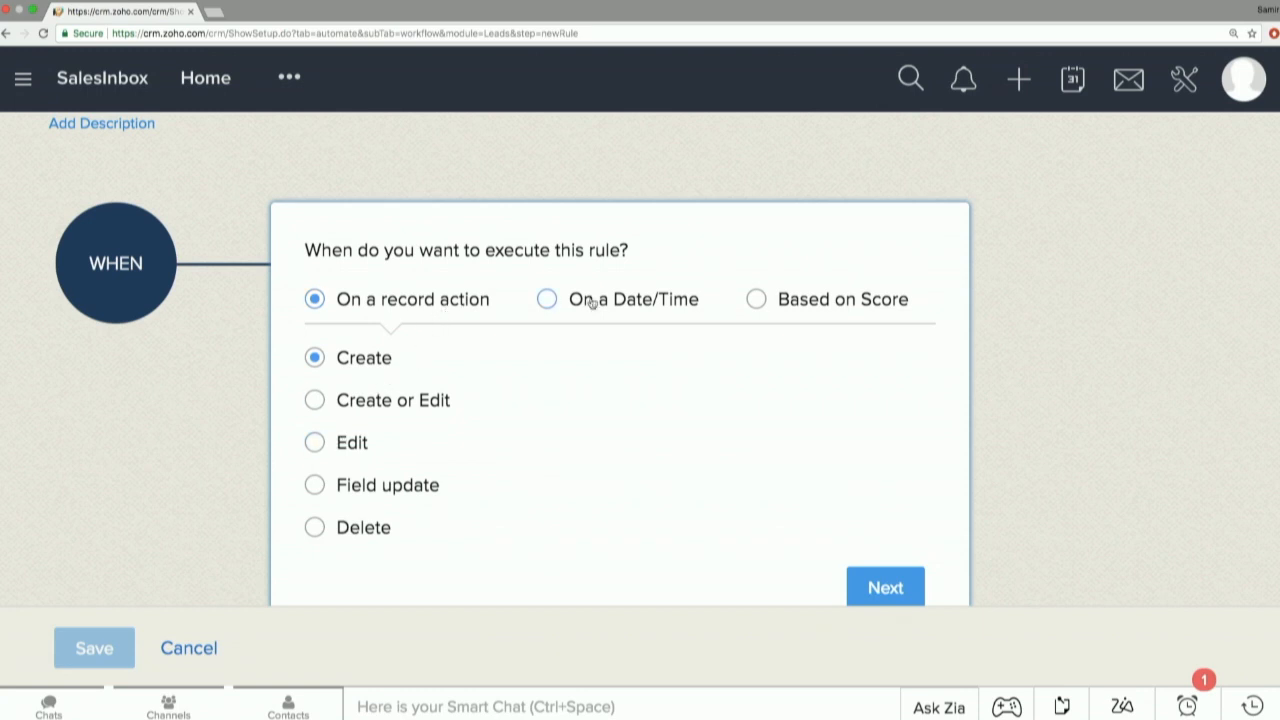
click(548, 300)
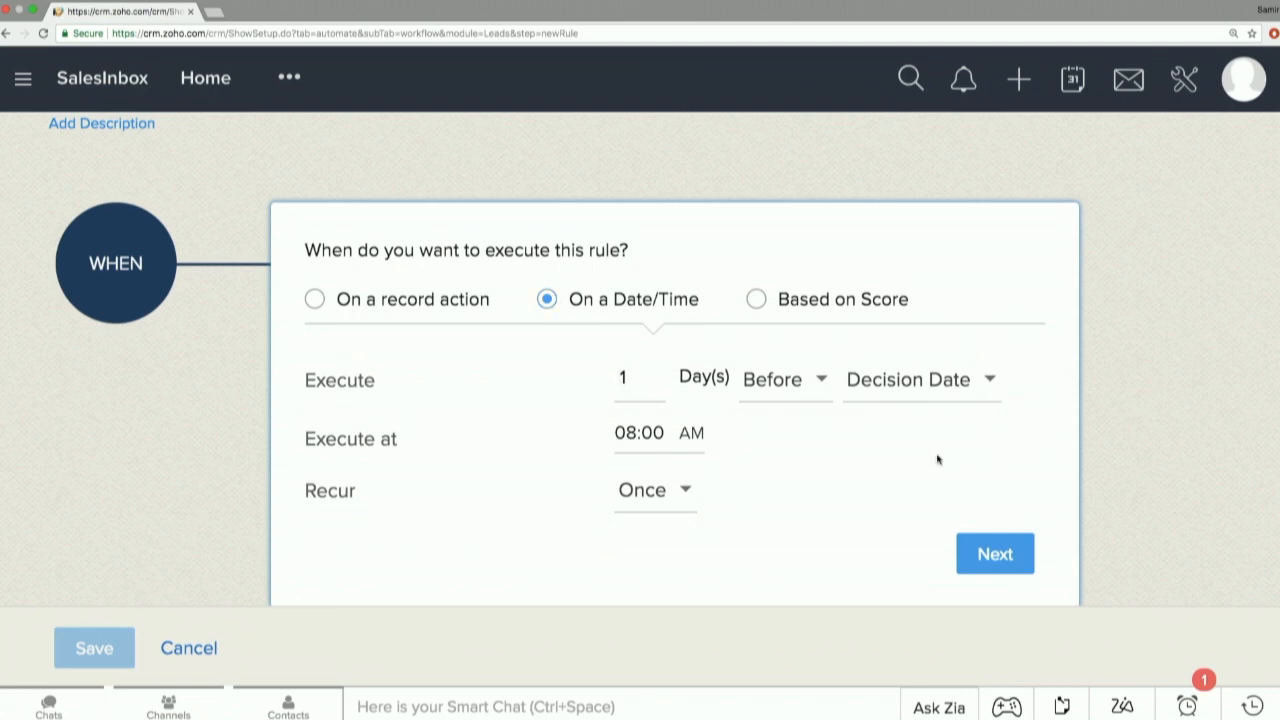
click(884, 390)
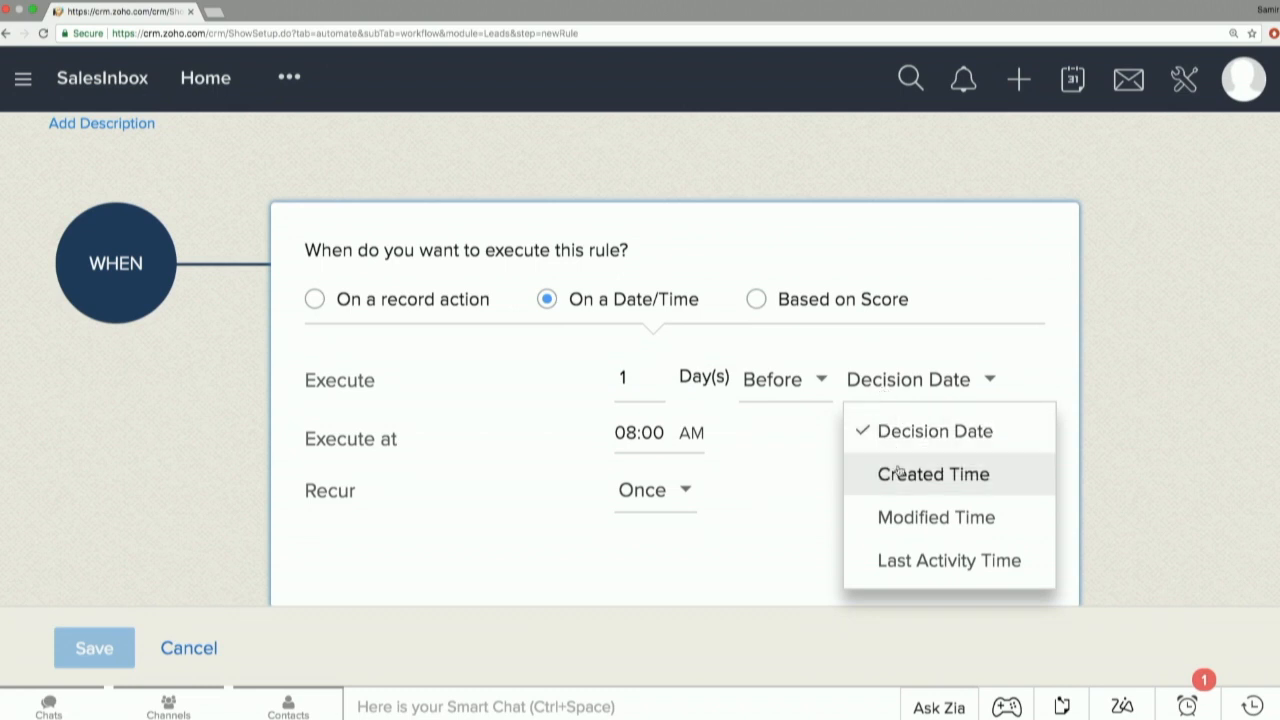
click(662, 490)
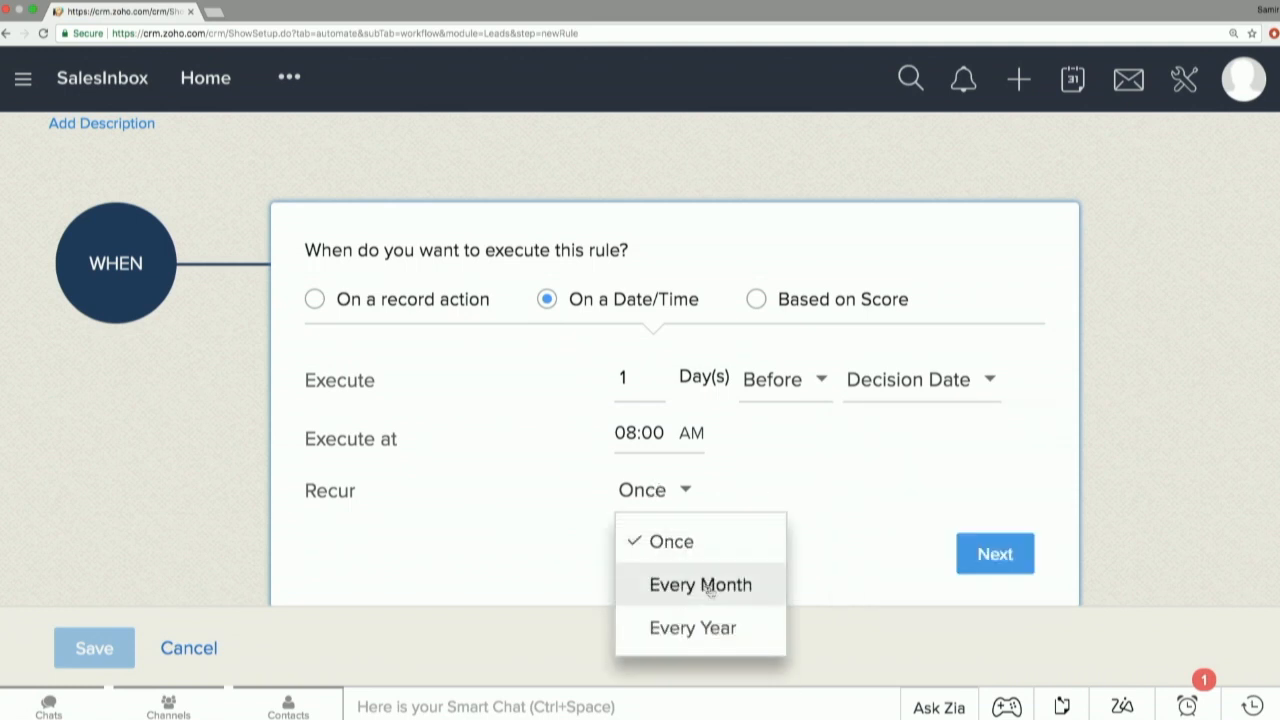
click(774, 498)
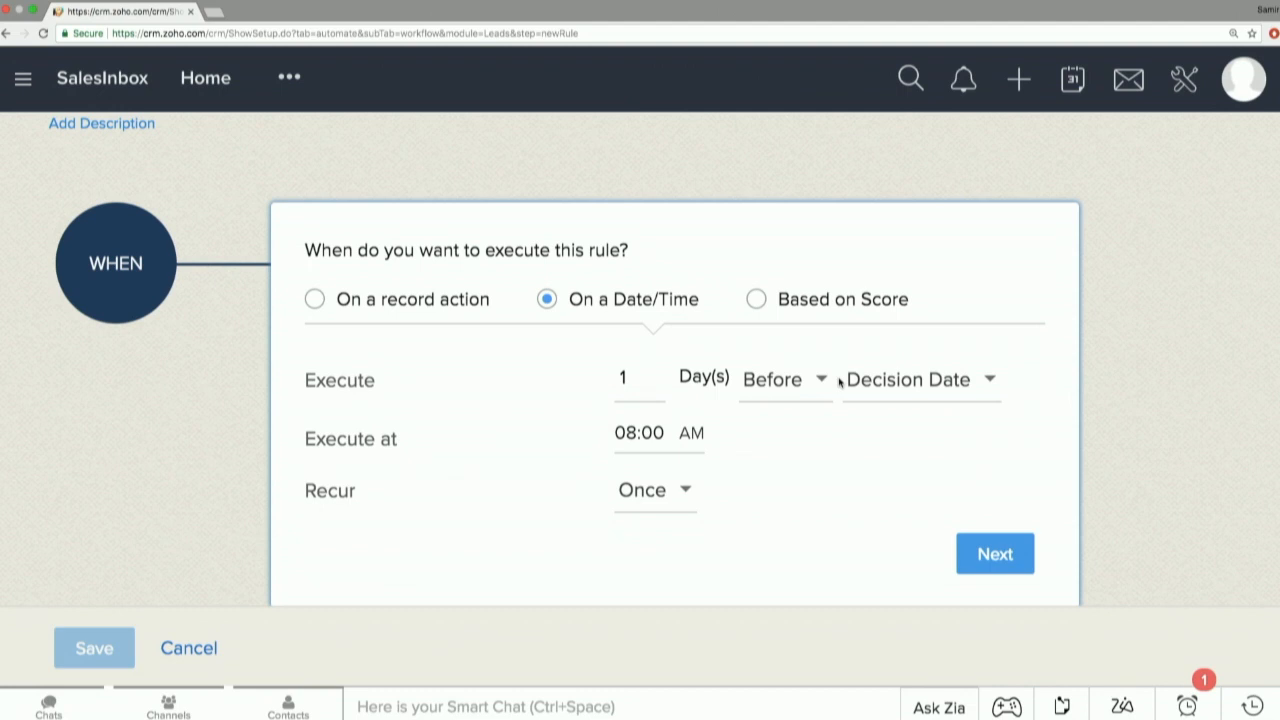
click(812, 307)
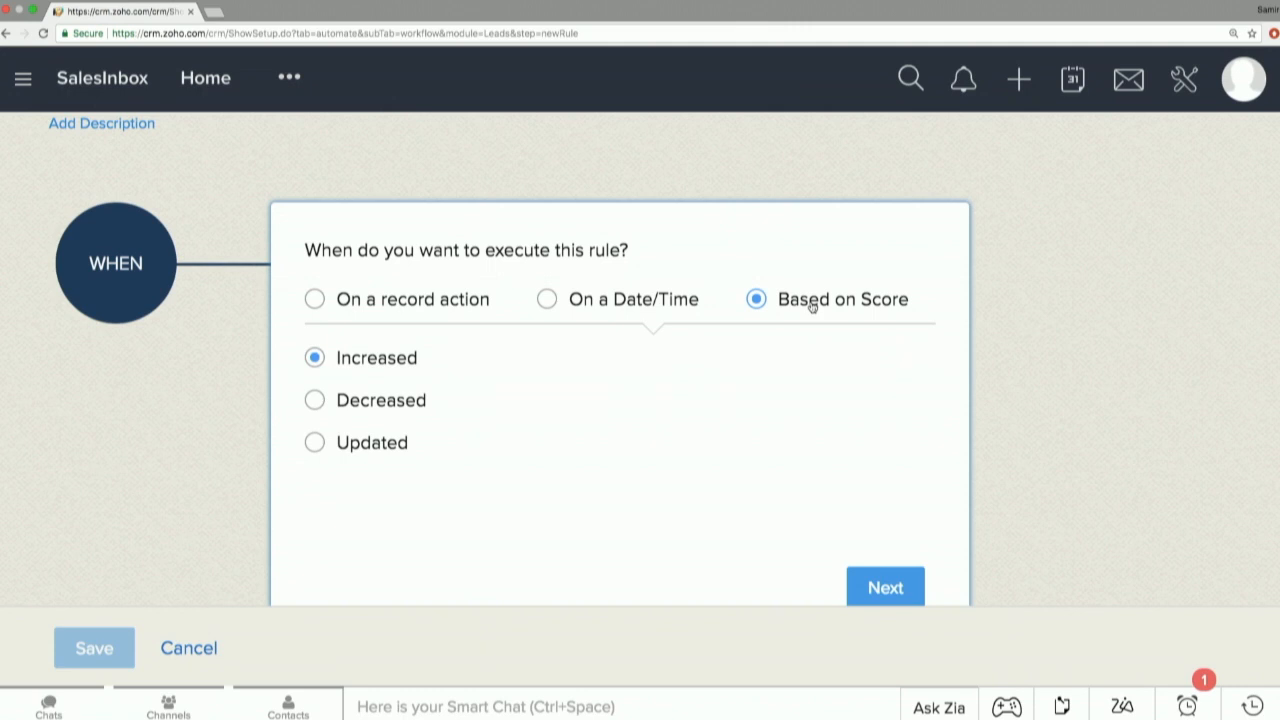
Set the rule to execute on the Create record action and continue to the condition.
click(445, 311)
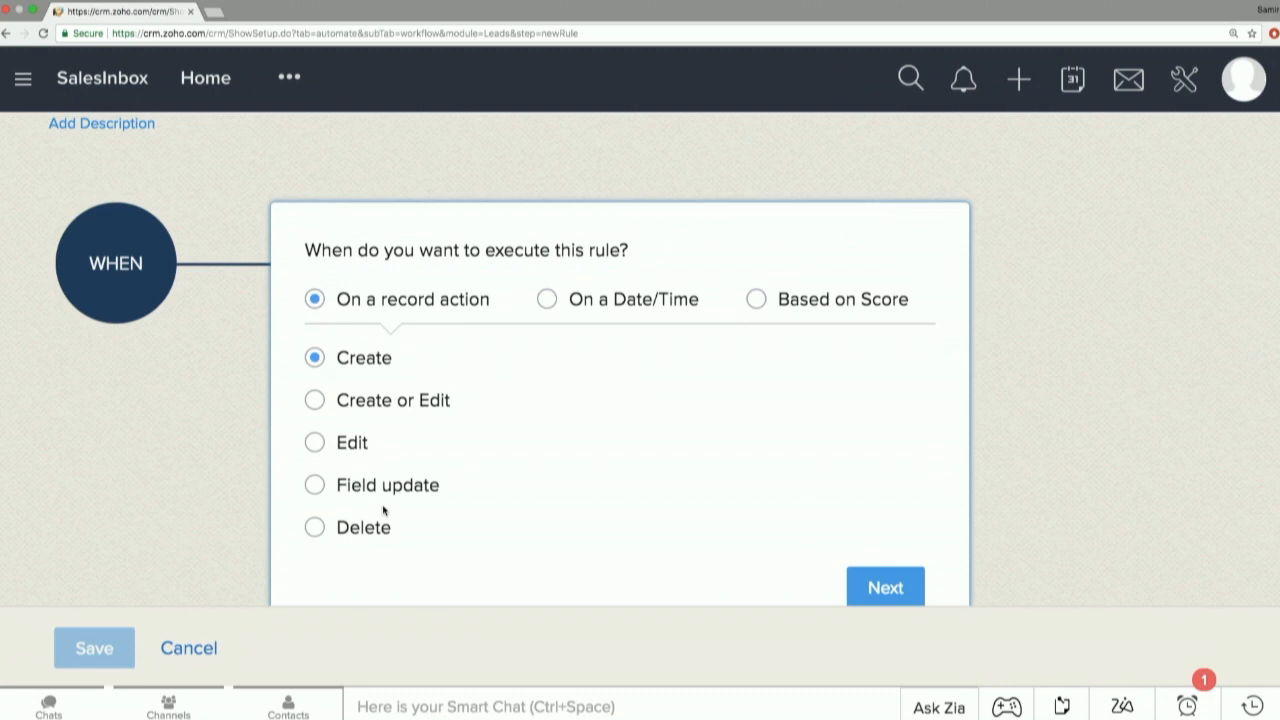
scroll(657, 477, down, 2)
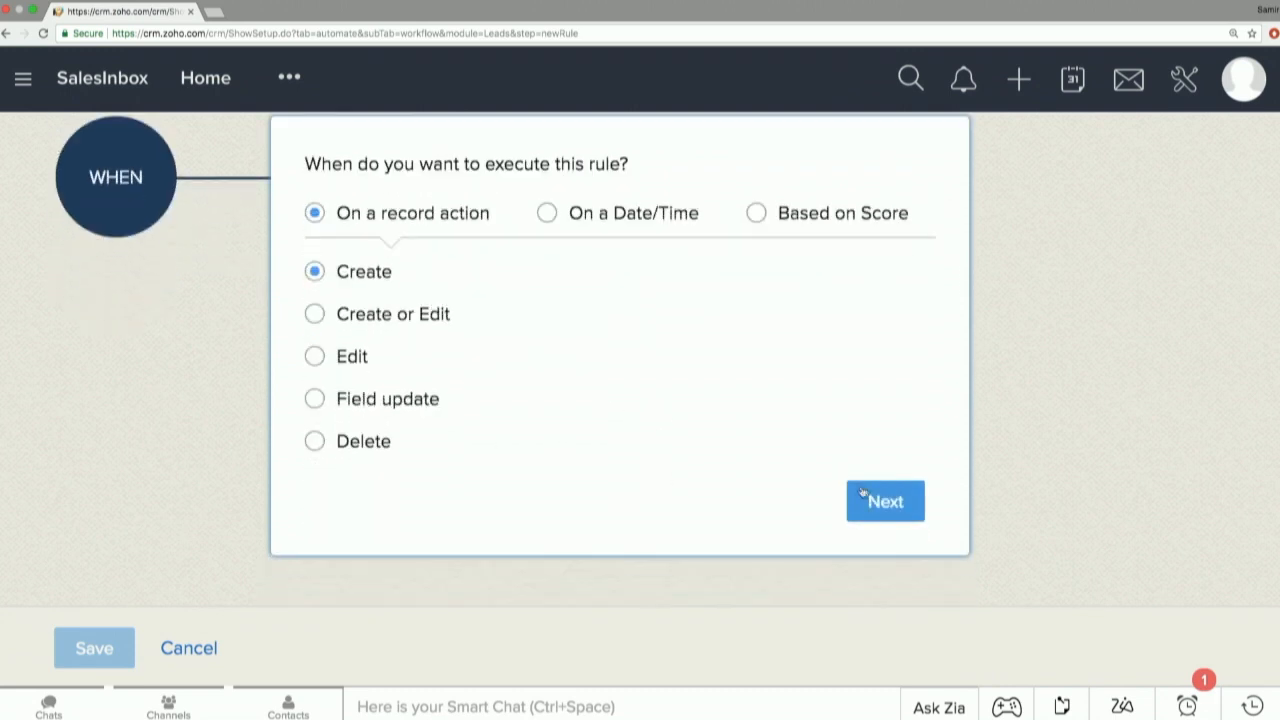
click(869, 497)
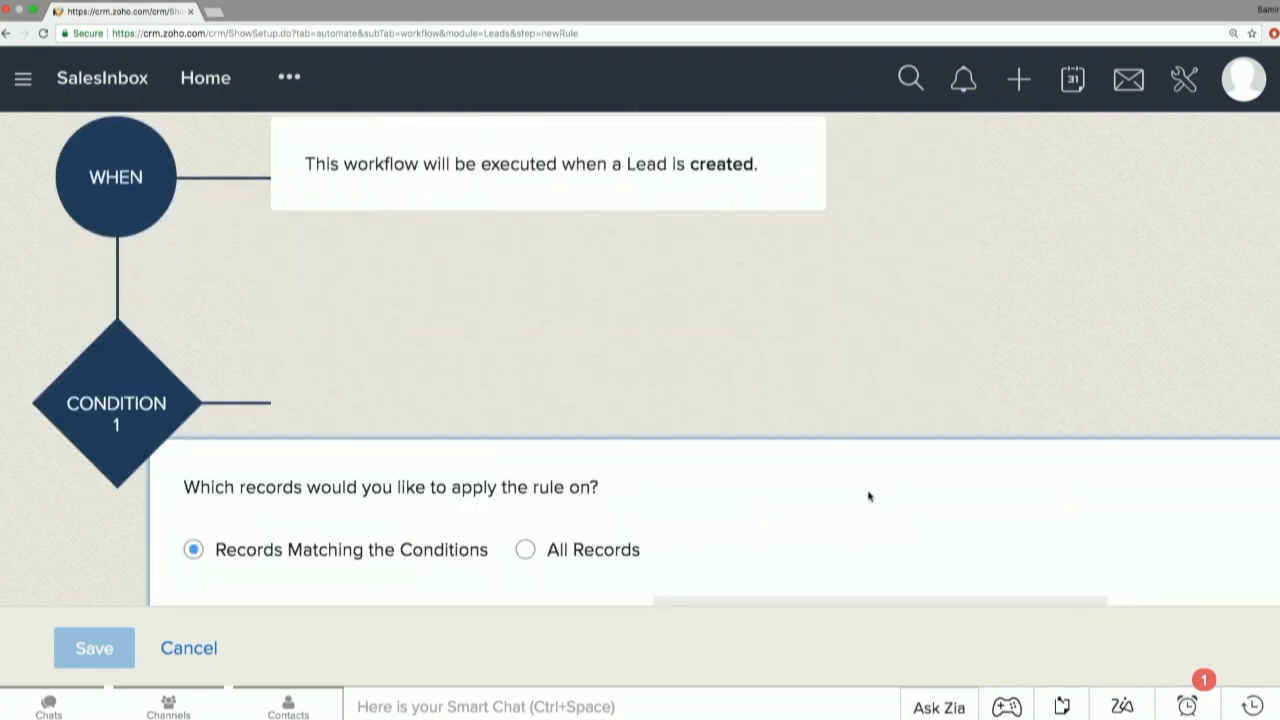
Apply the rule only to records matching the condition State is Texas, and continue to the actions.
key(ctrl+minus)
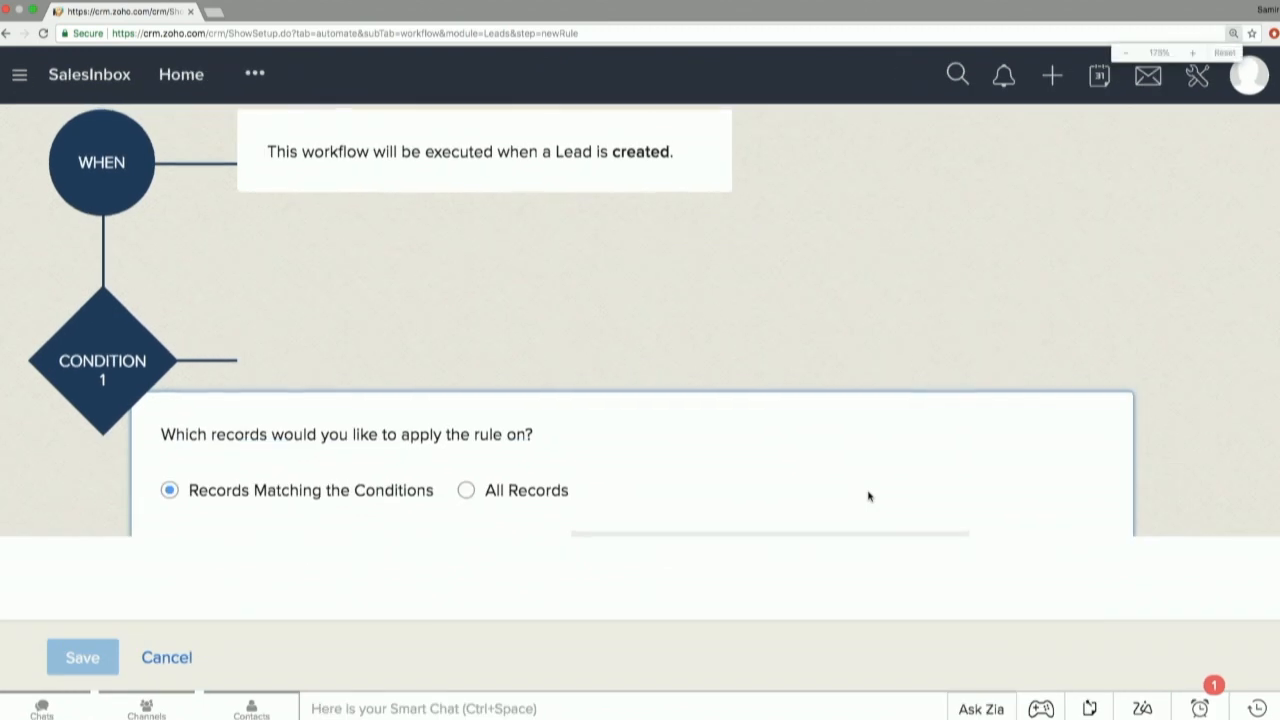
key(ctrl+minus)
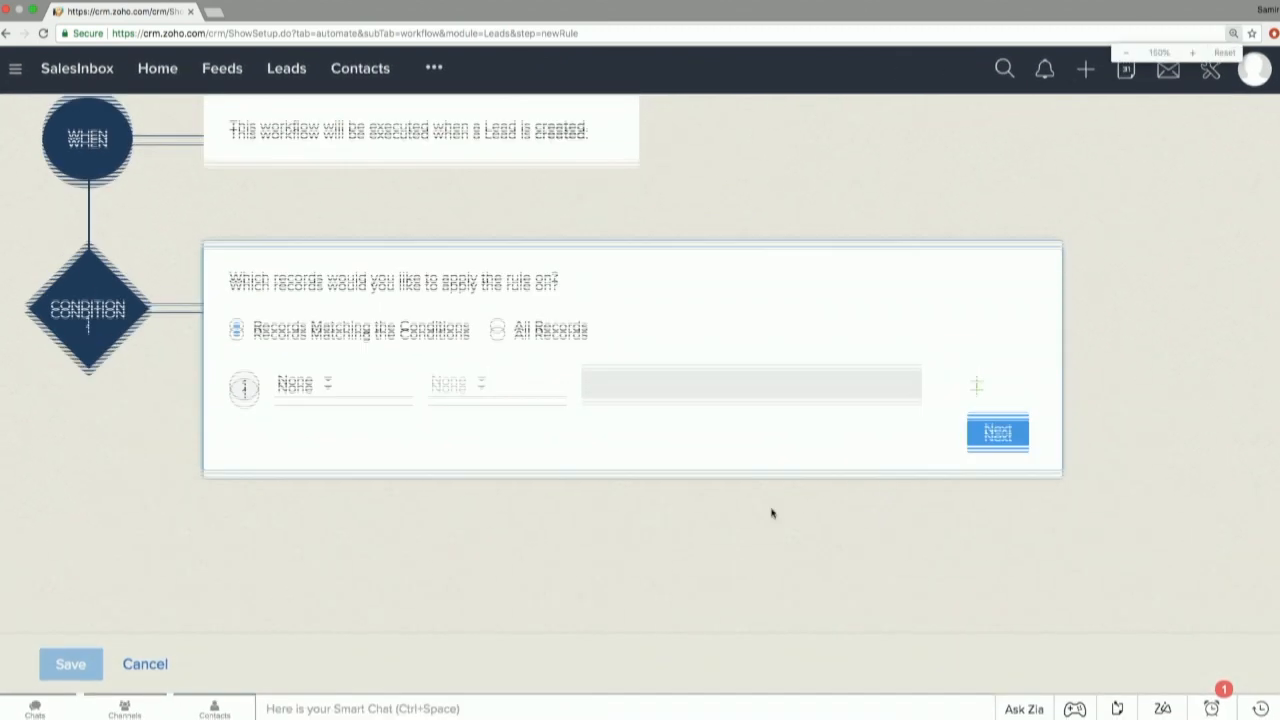
scroll(771, 513, up, 2)
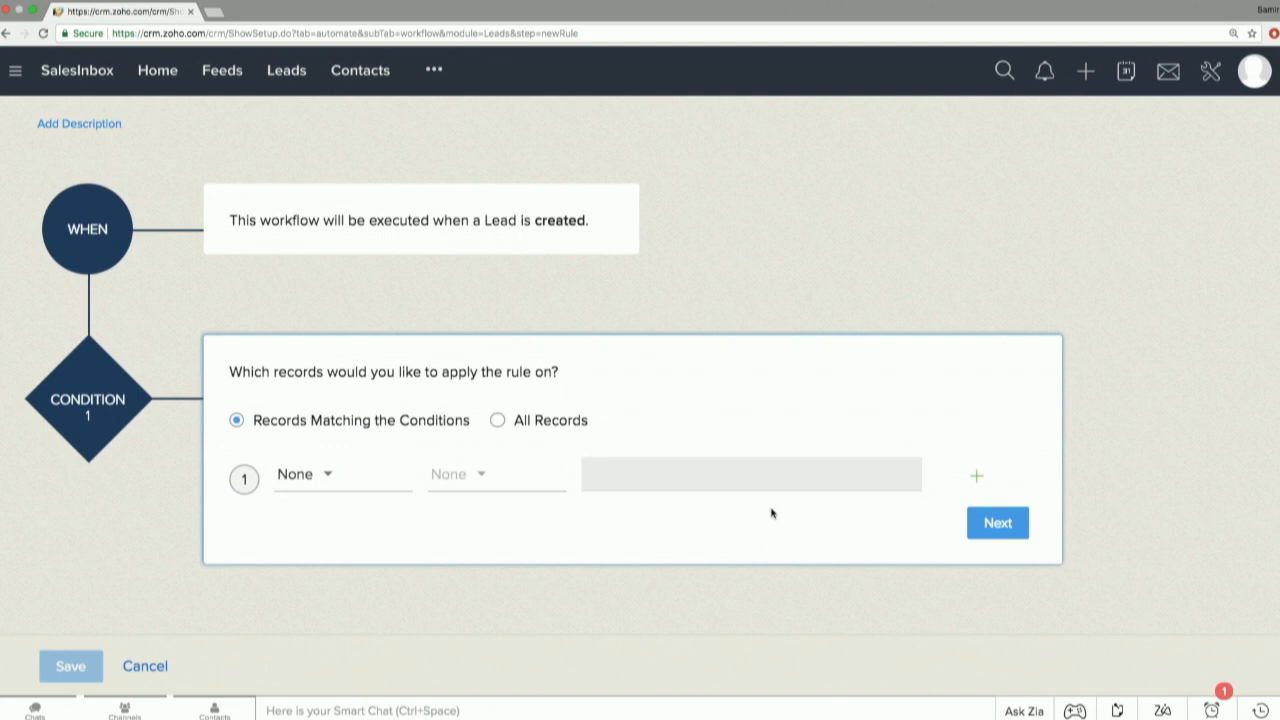
click(580, 424)
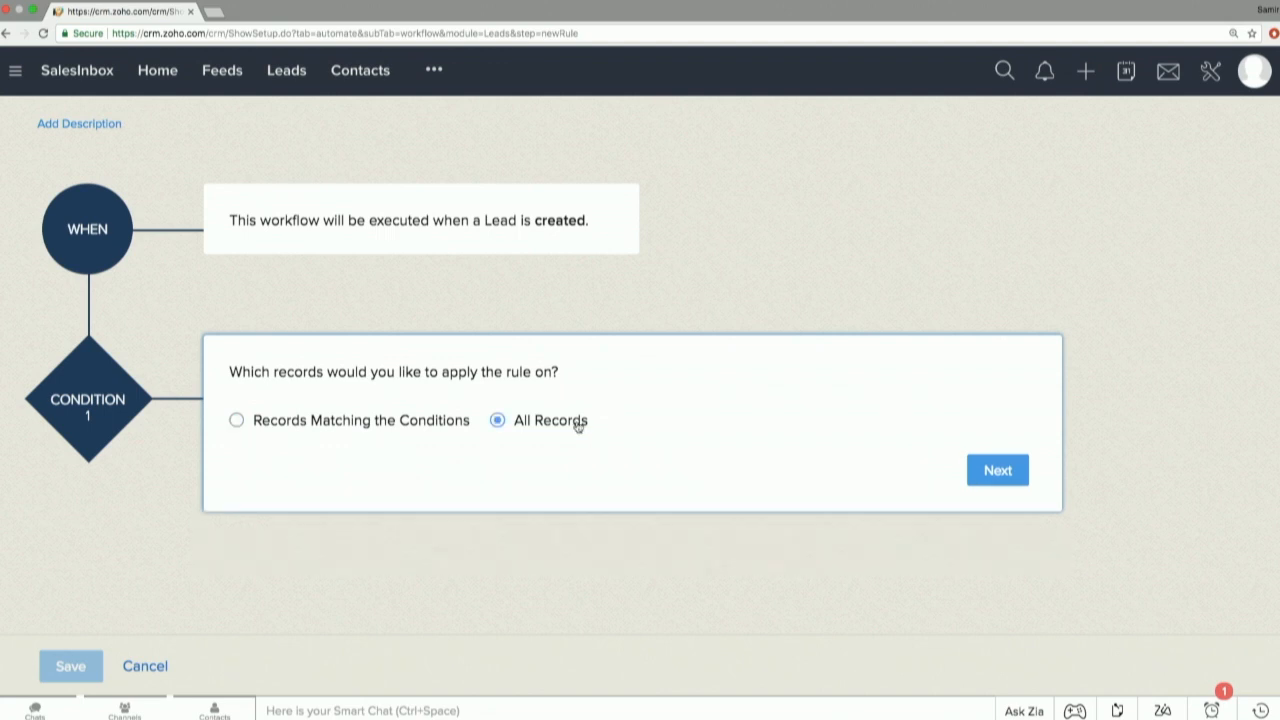
click(378, 424)
click(337, 487)
text(stat)
click(331, 438)
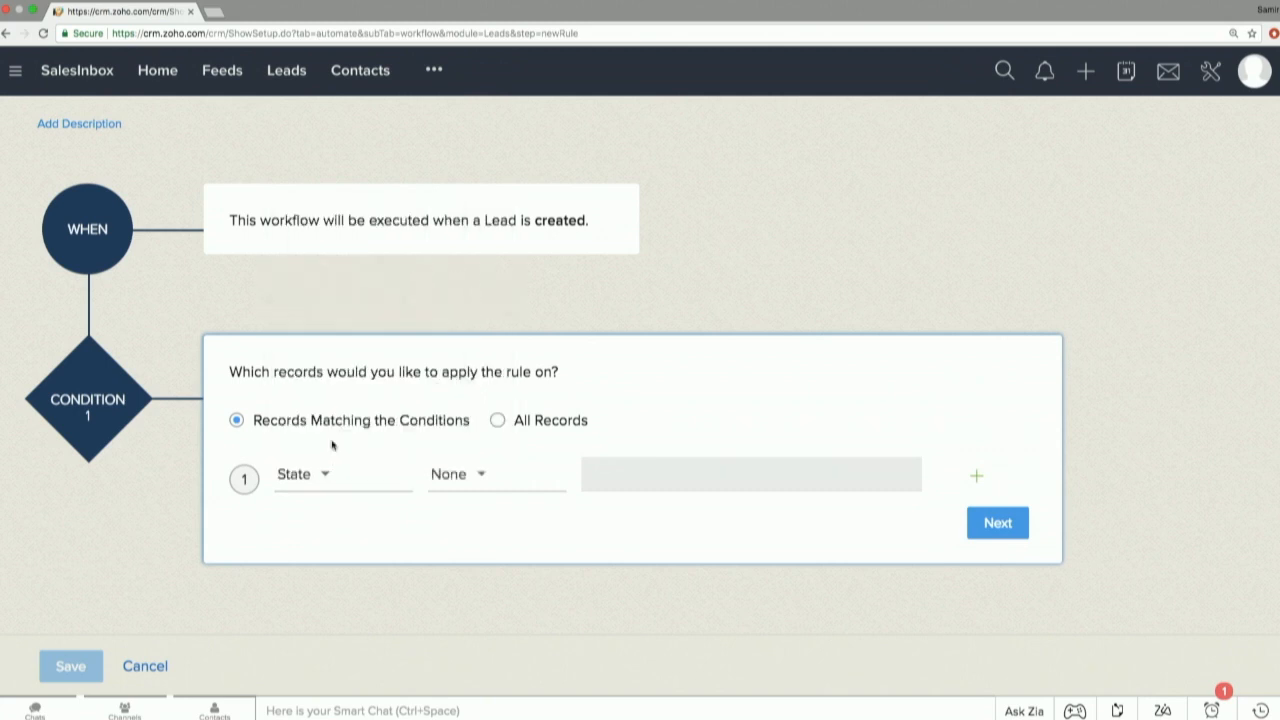
click(446, 474)
click(475, 272)
click(616, 475)
text(Texas)
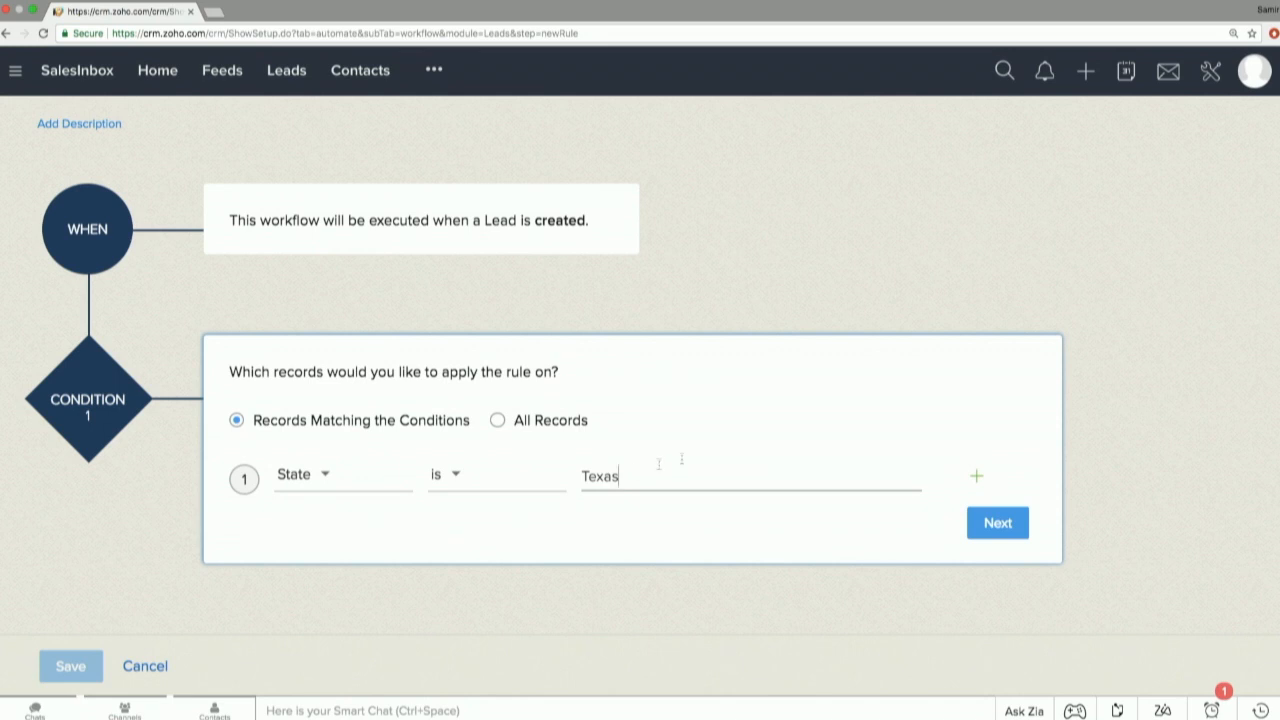
click(986, 522)
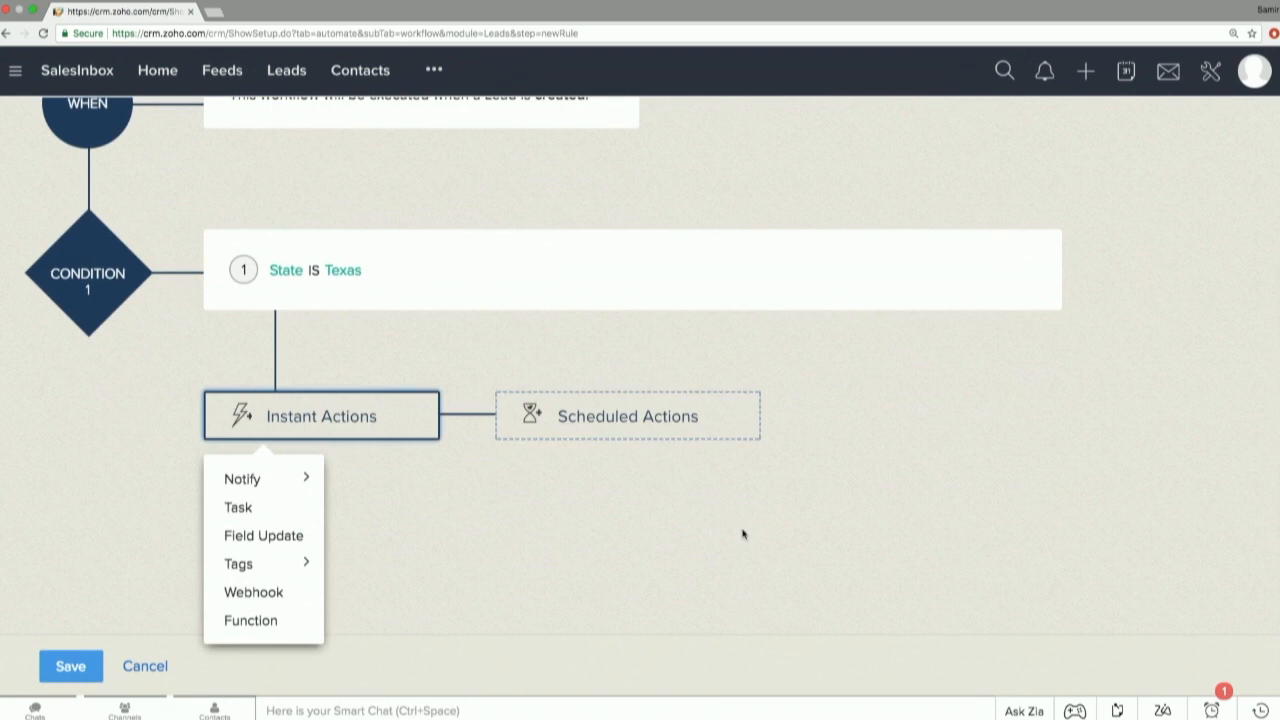
Add an instant action that notifies via email, and name the email notification "New Lead Alert".
mouse_move(285, 490)
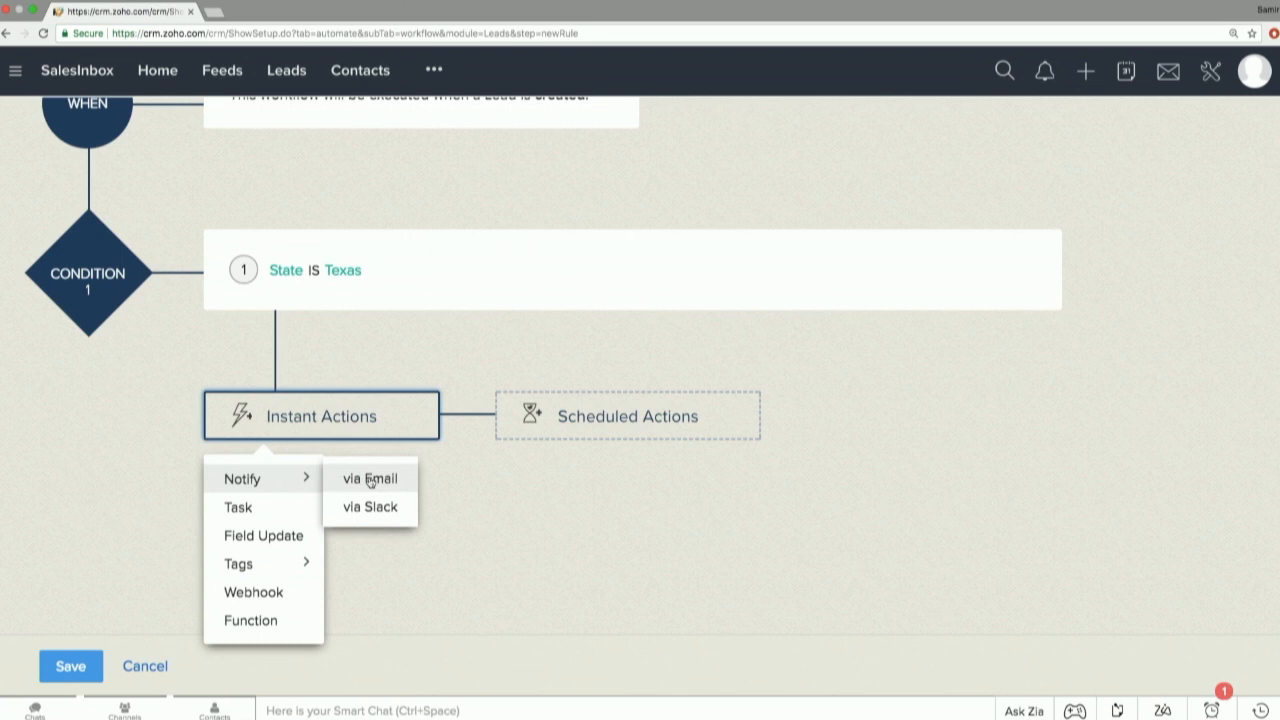
click(370, 481)
mouse_move(812, 254)
click(930, 150)
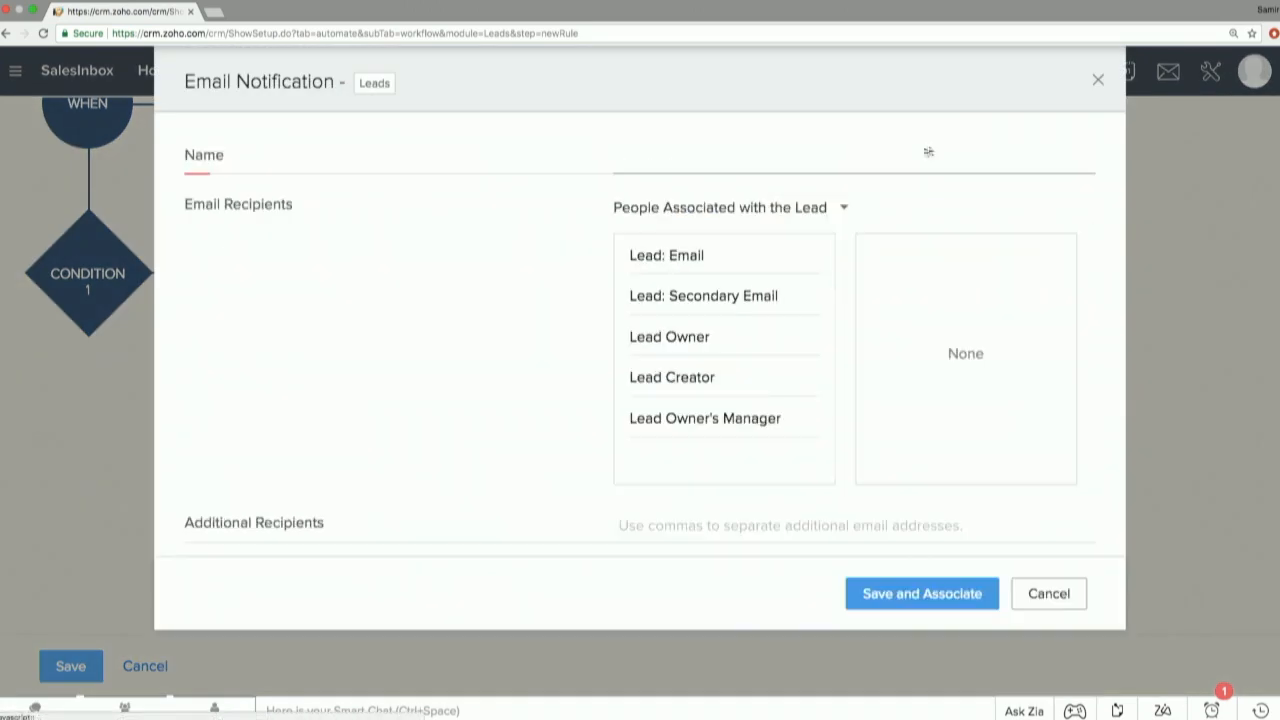
text(New Lead A;ert)
key(BackSpace)
key(BackSpace)
key(BackSpace)
key(BackSpace)
text(lert)
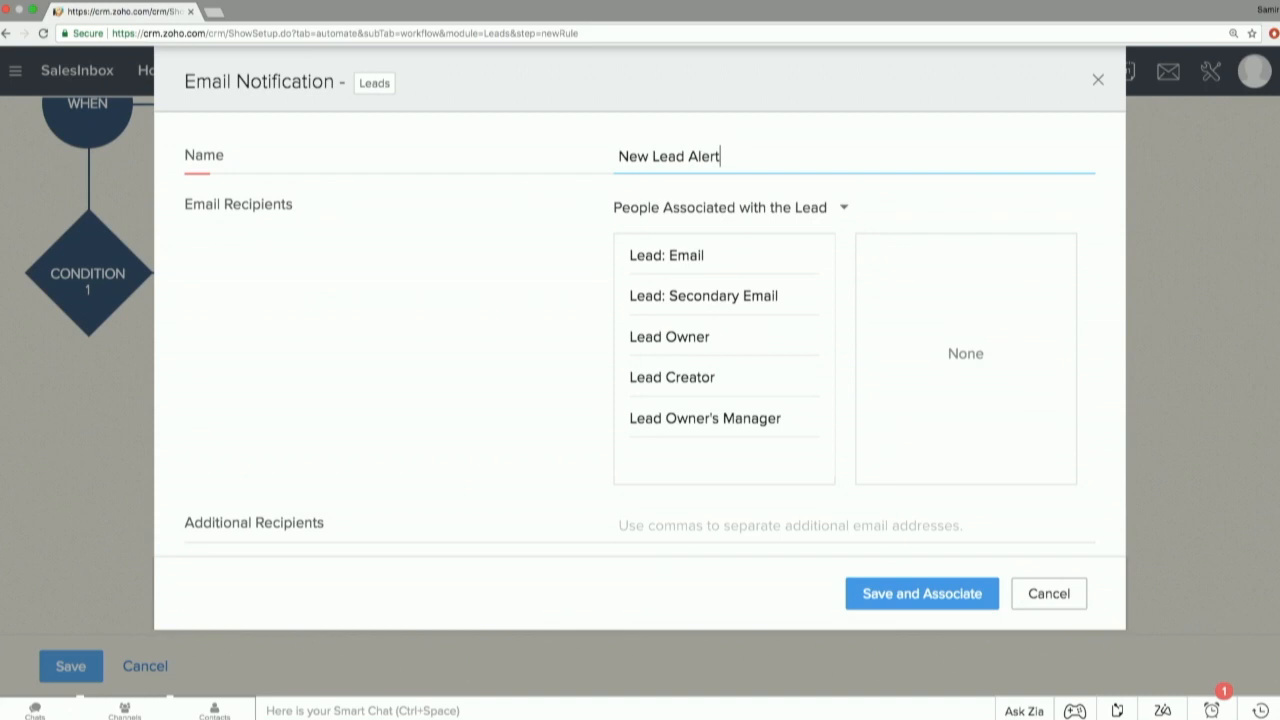
click(810, 217)
click(795, 242)
mouse_move(766, 348)
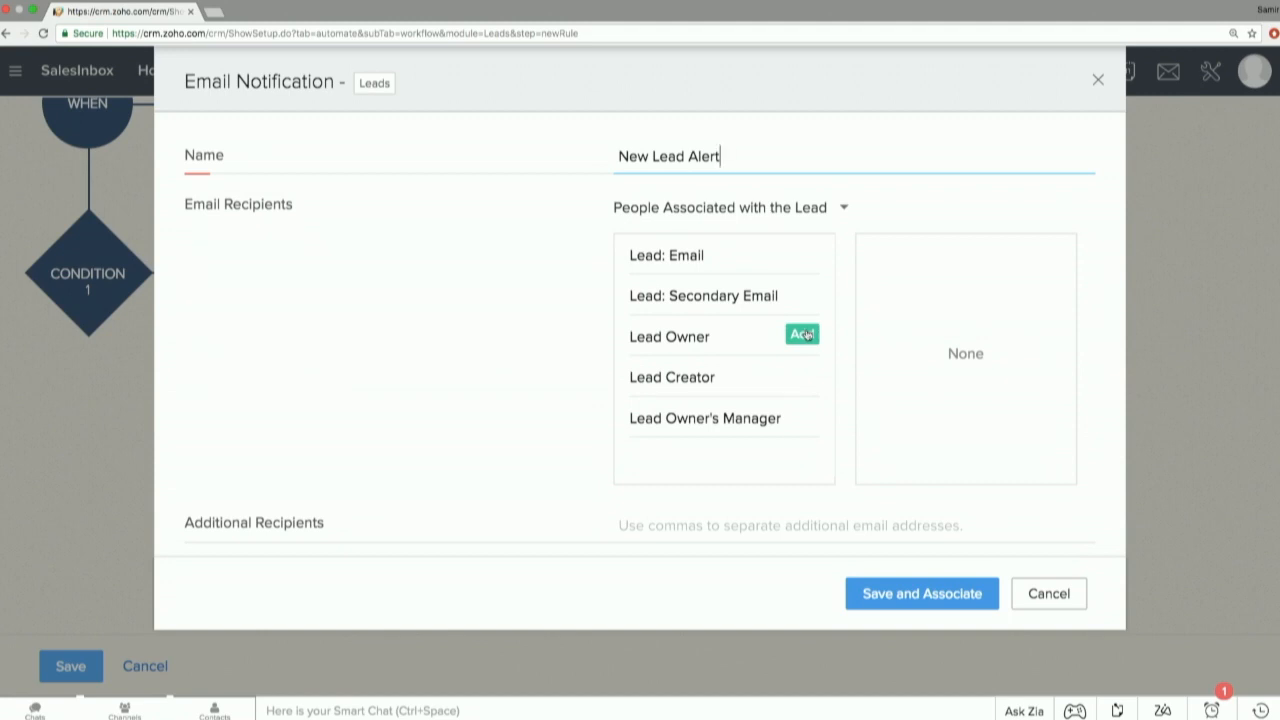
click(805, 334)
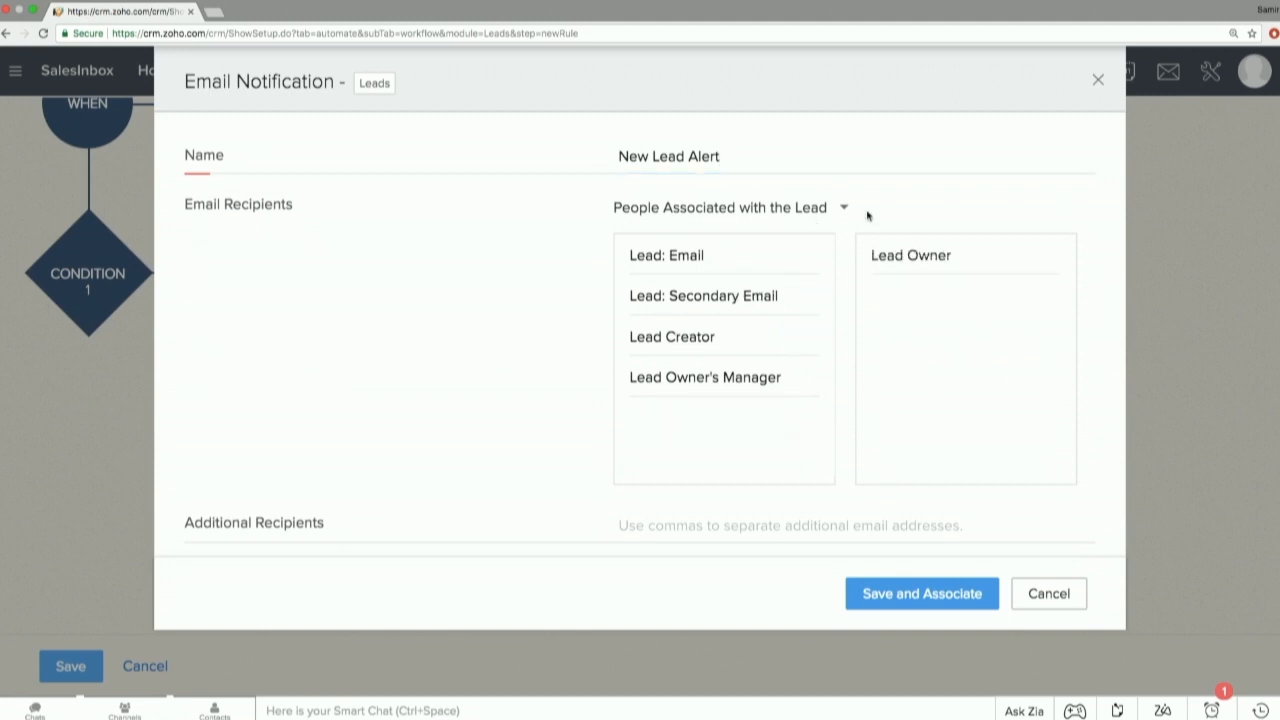
mouse_move(1006, 267)
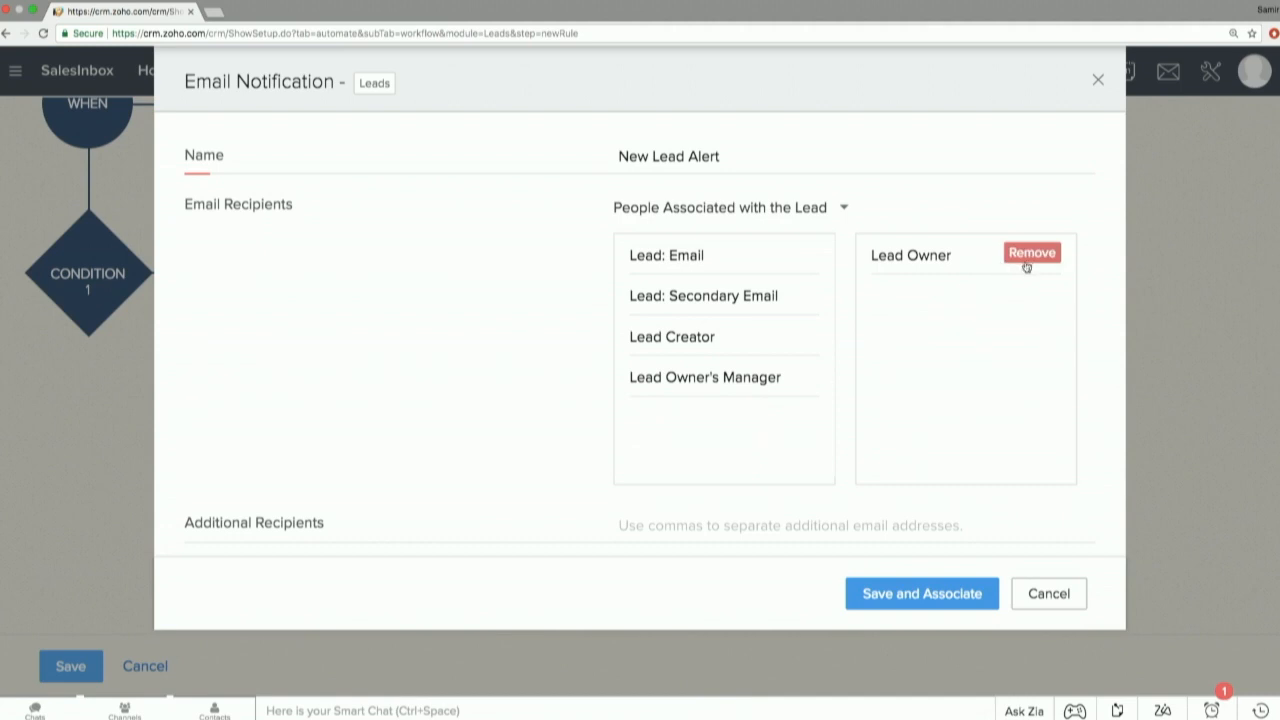
click(1030, 253)
Add Lead: Email as the notification's recipient and rename the notification "New Lead Email".
mouse_move(766, 270)
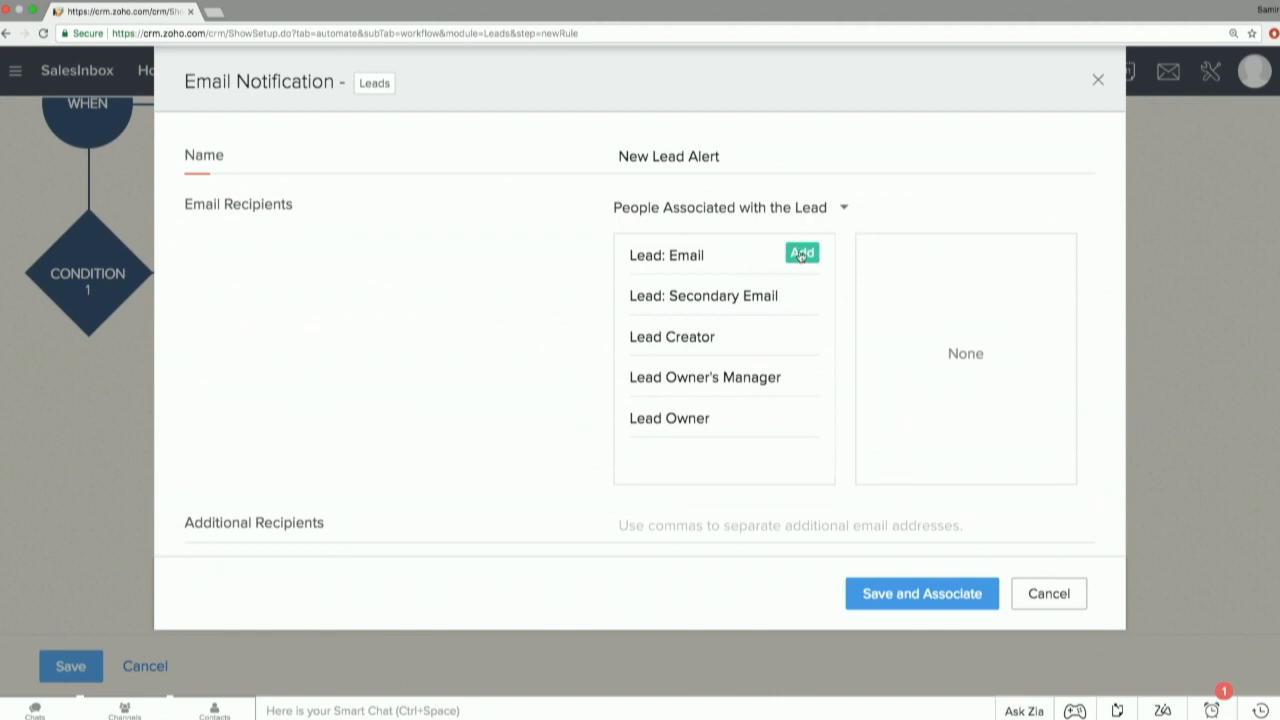
click(801, 255)
click(732, 165)
double_click(729, 163)
key(BackSpace)
text(Email)
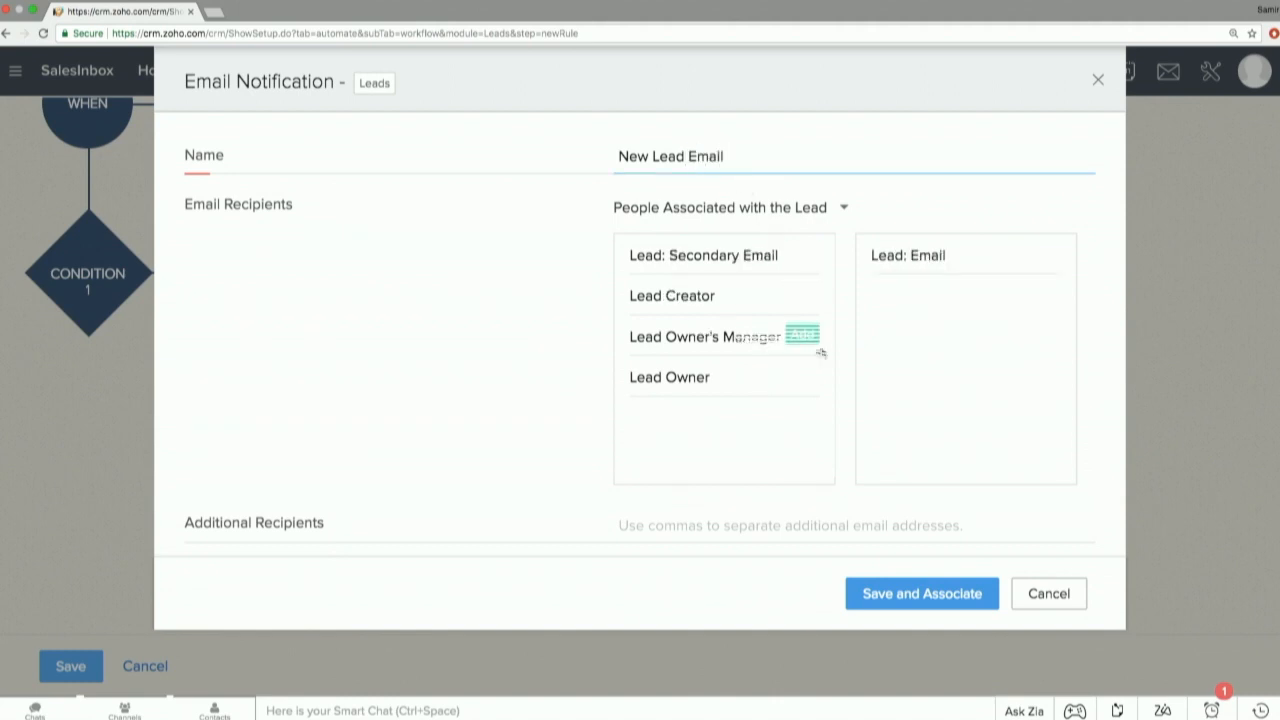
Open the template selection for the email notification and start creating a new email template.
scroll(586, 449, down, 1)
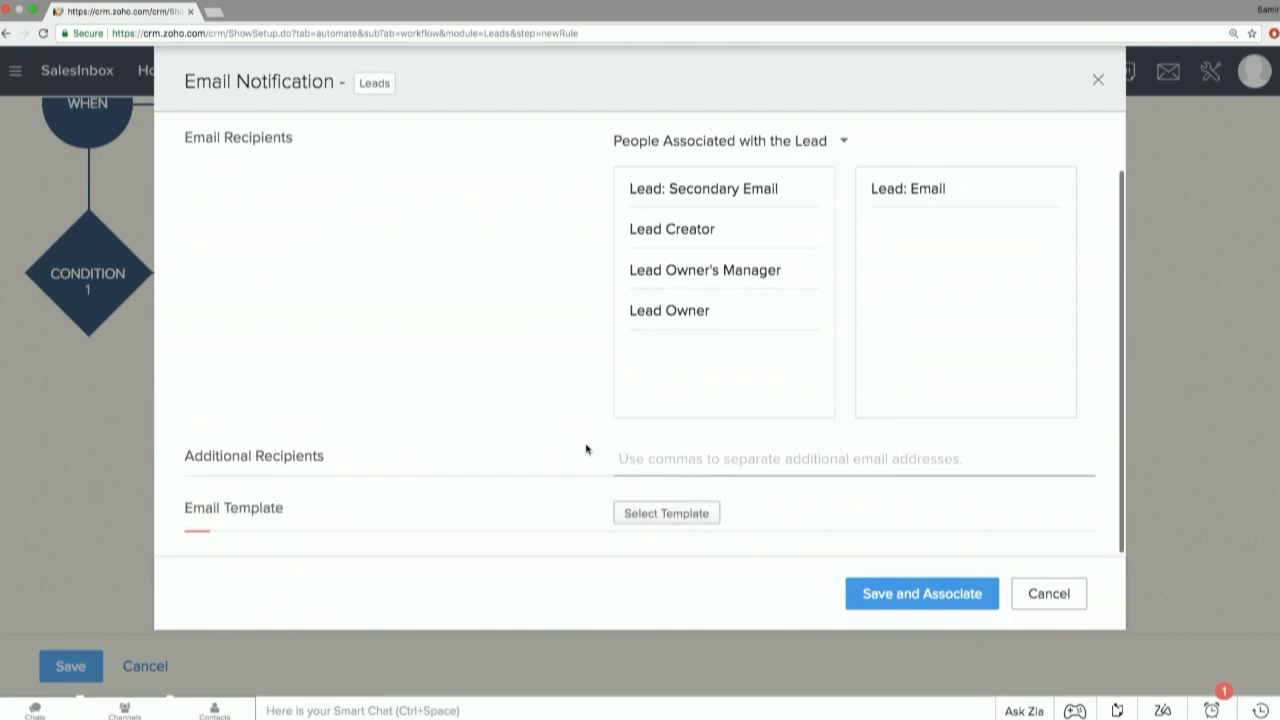
click(668, 514)
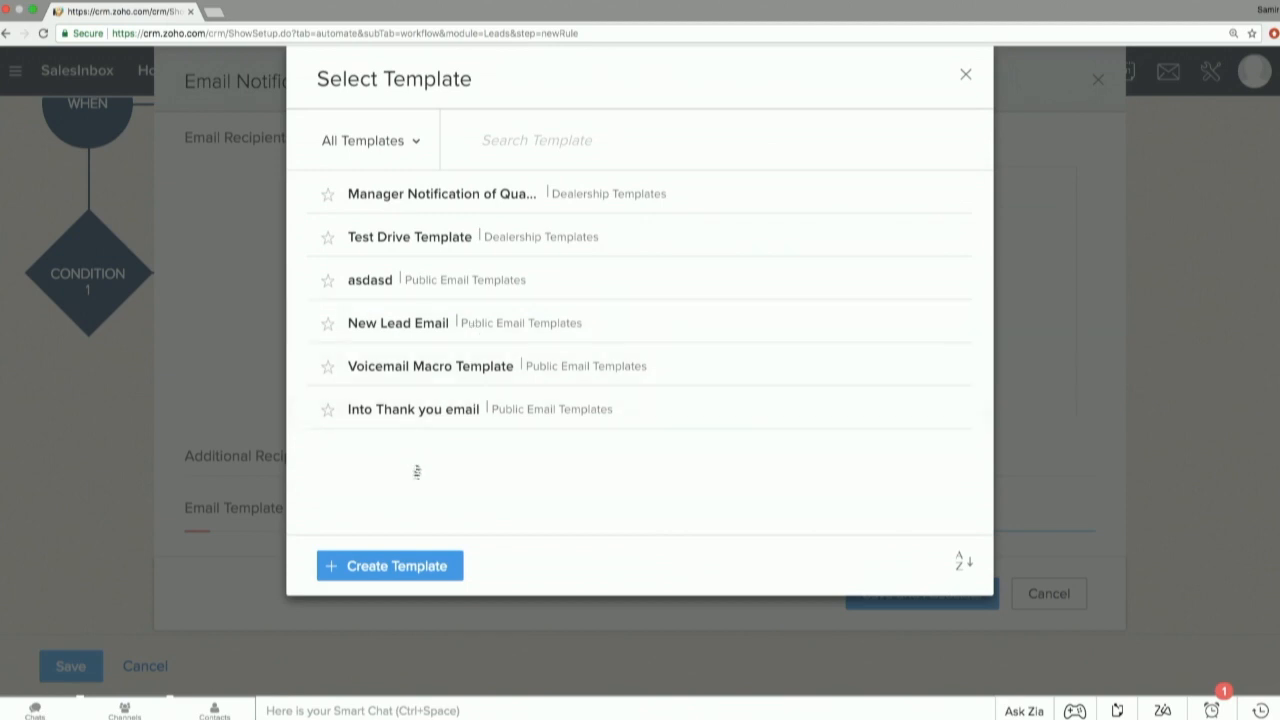
click(421, 566)
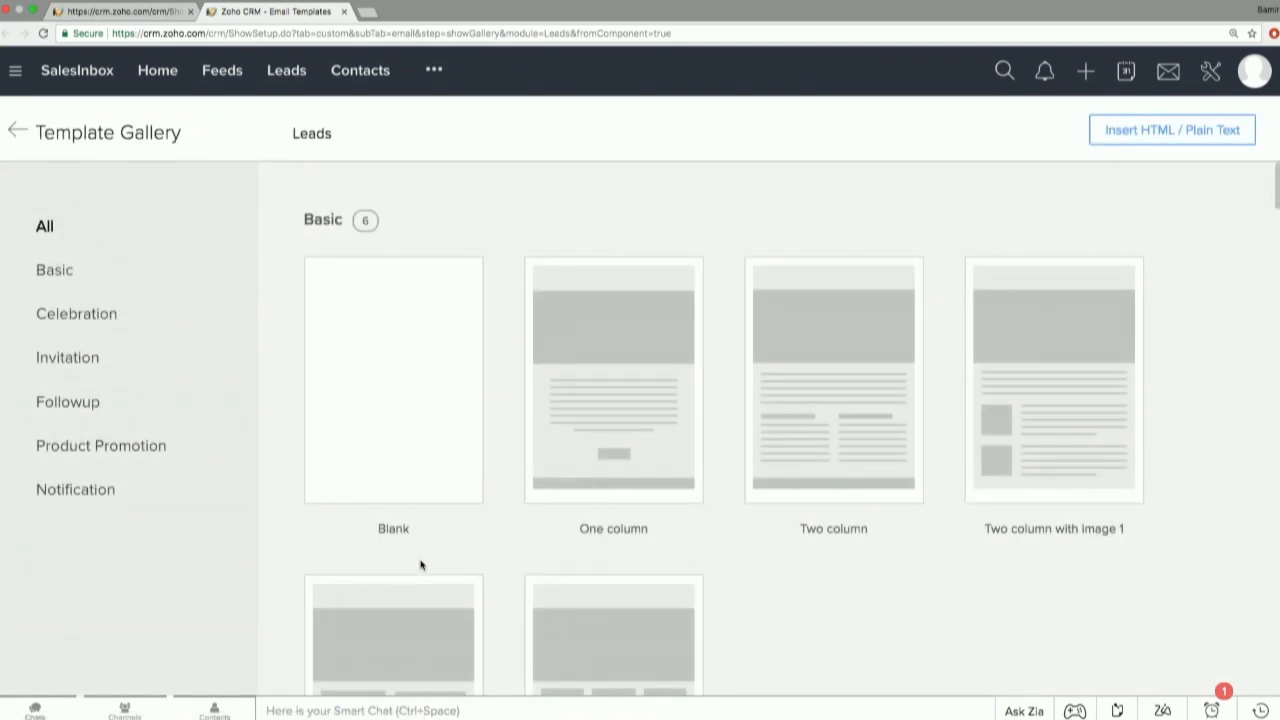
Examine the Basic and Celebration layouts offered in the Leads template gallery.
scroll(421, 566, down, 3)
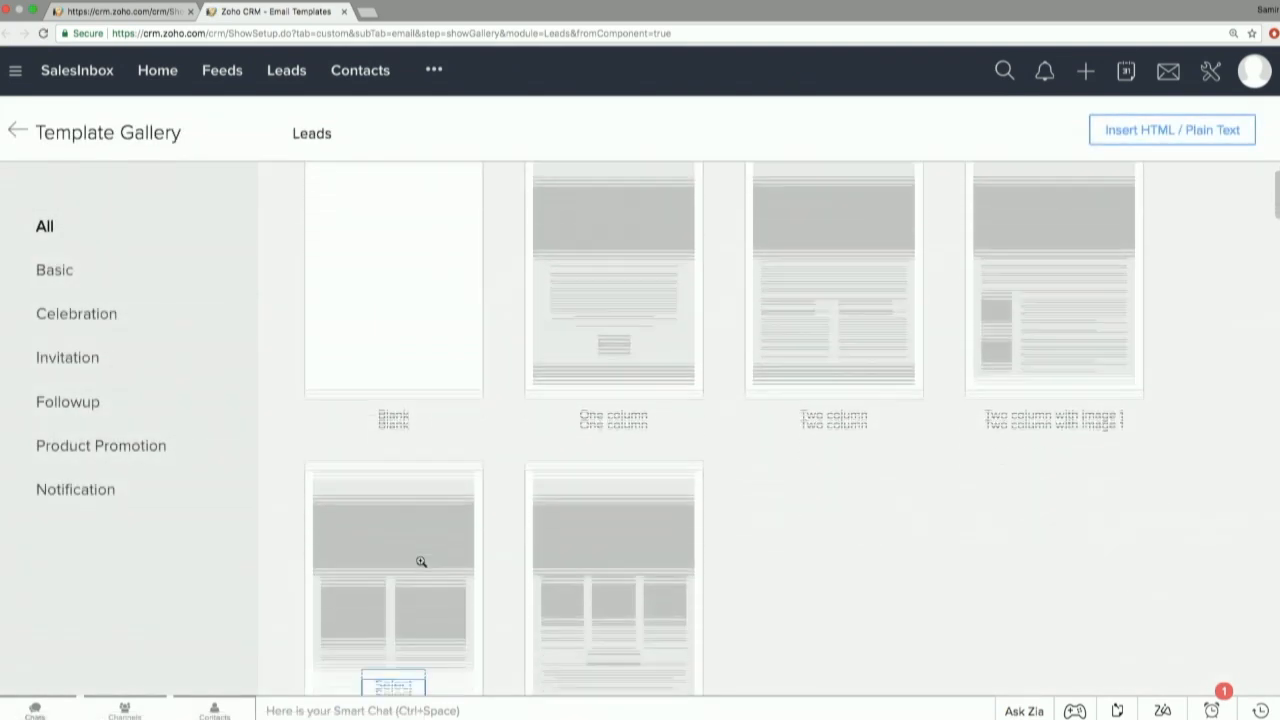
scroll(457, 497, down, 5)
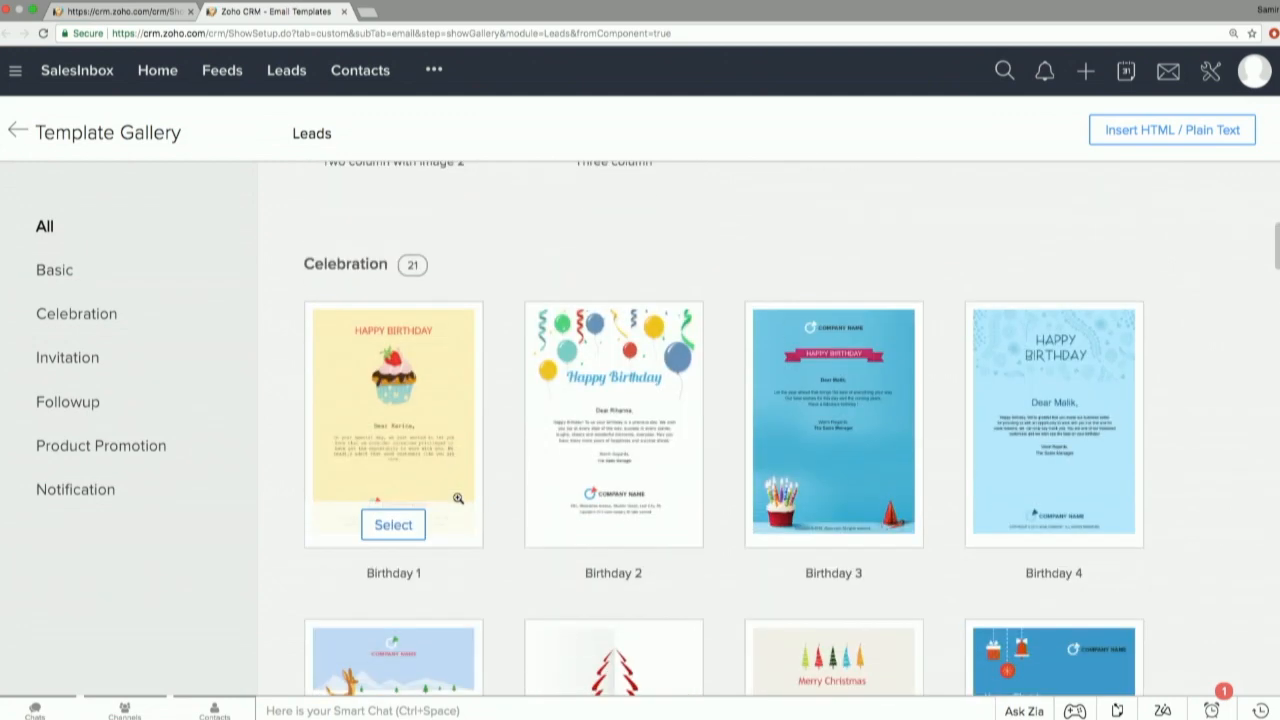
scroll(457, 497, down, 3)
scroll(457, 497, up, 10)
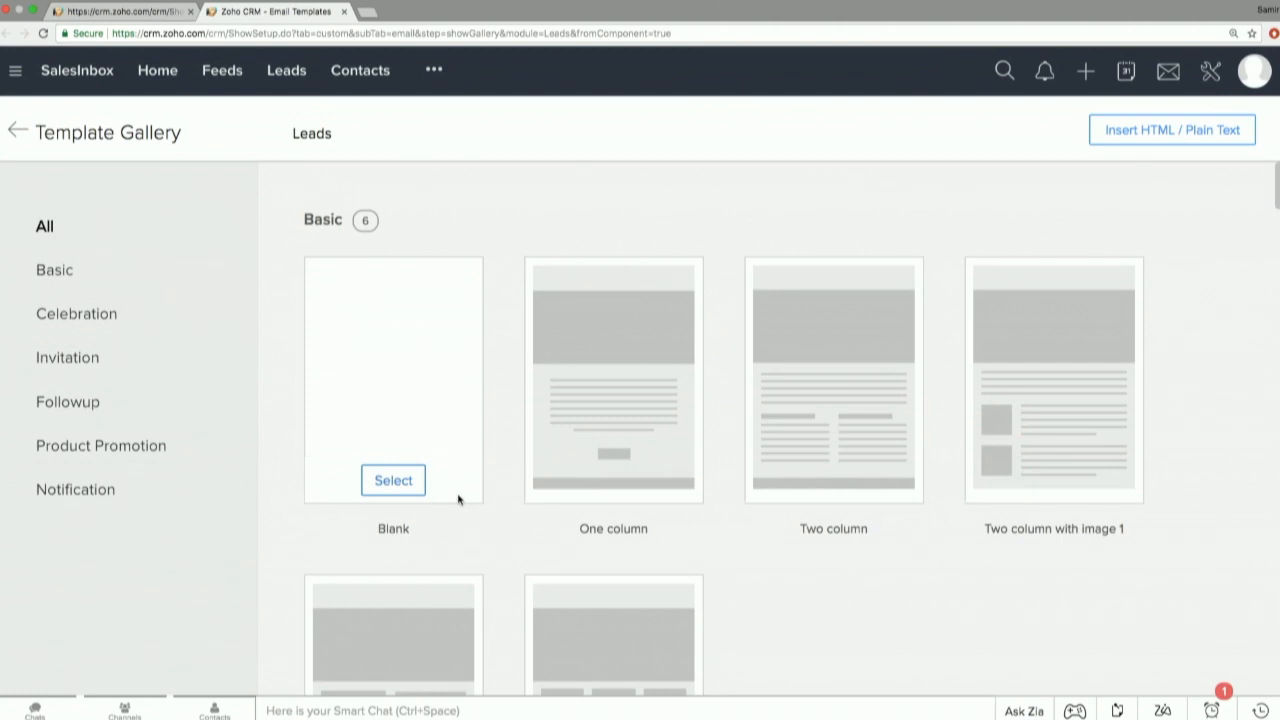
scroll(457, 497, down, 6)
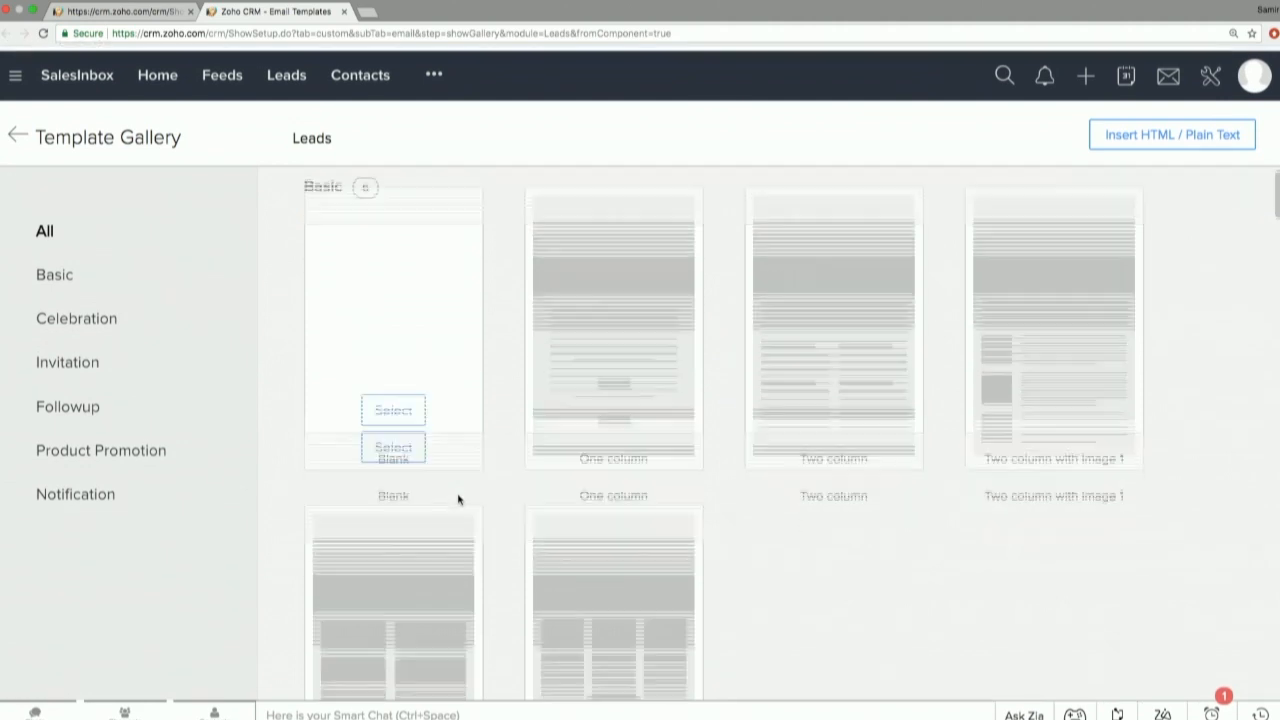
scroll(458, 496, up, 4)
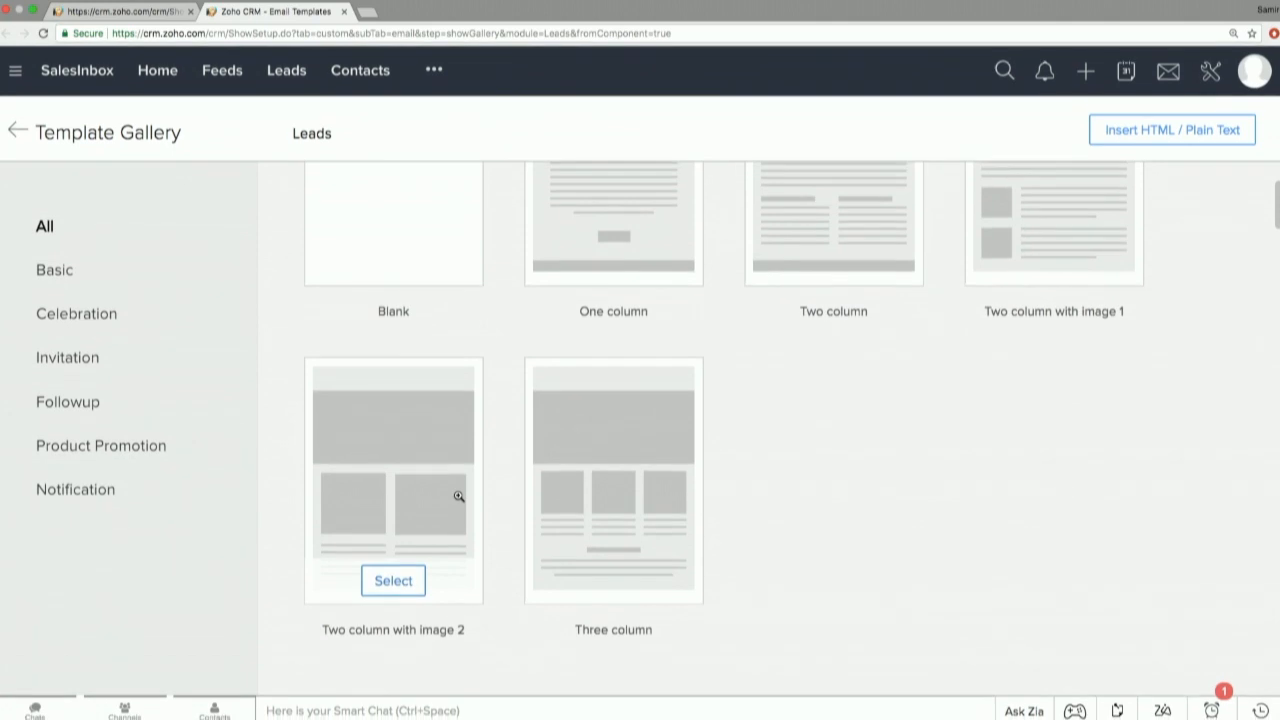
scroll(458, 496, down, 2)
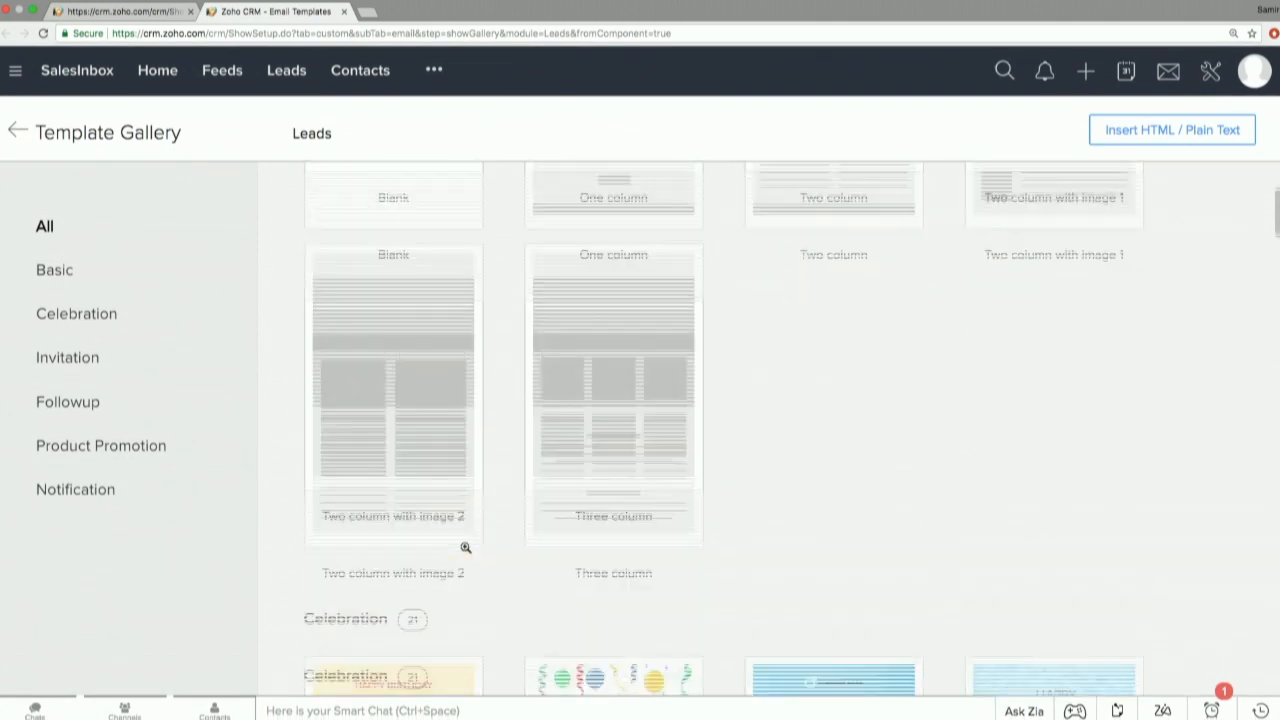
scroll(462, 546, up, 5)
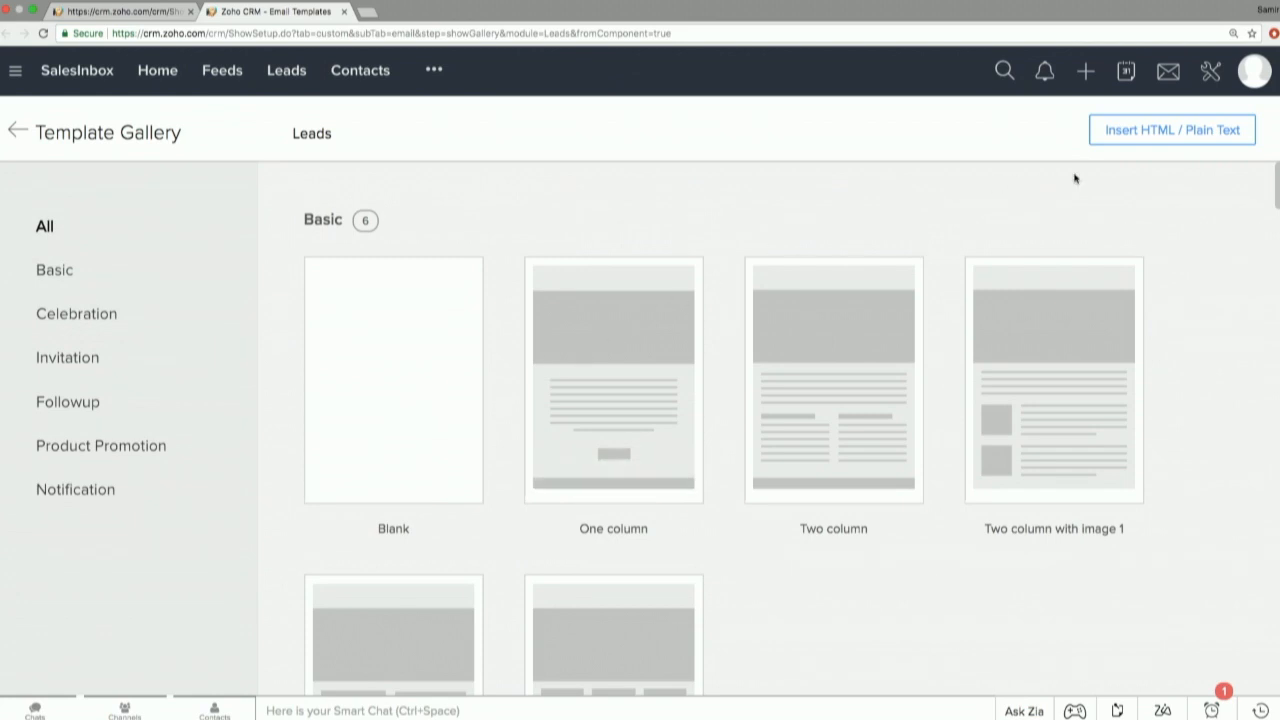
Start an HTML / plain text template instead of a gallery layout and dismiss the browser's notification request.
click(1141, 139)
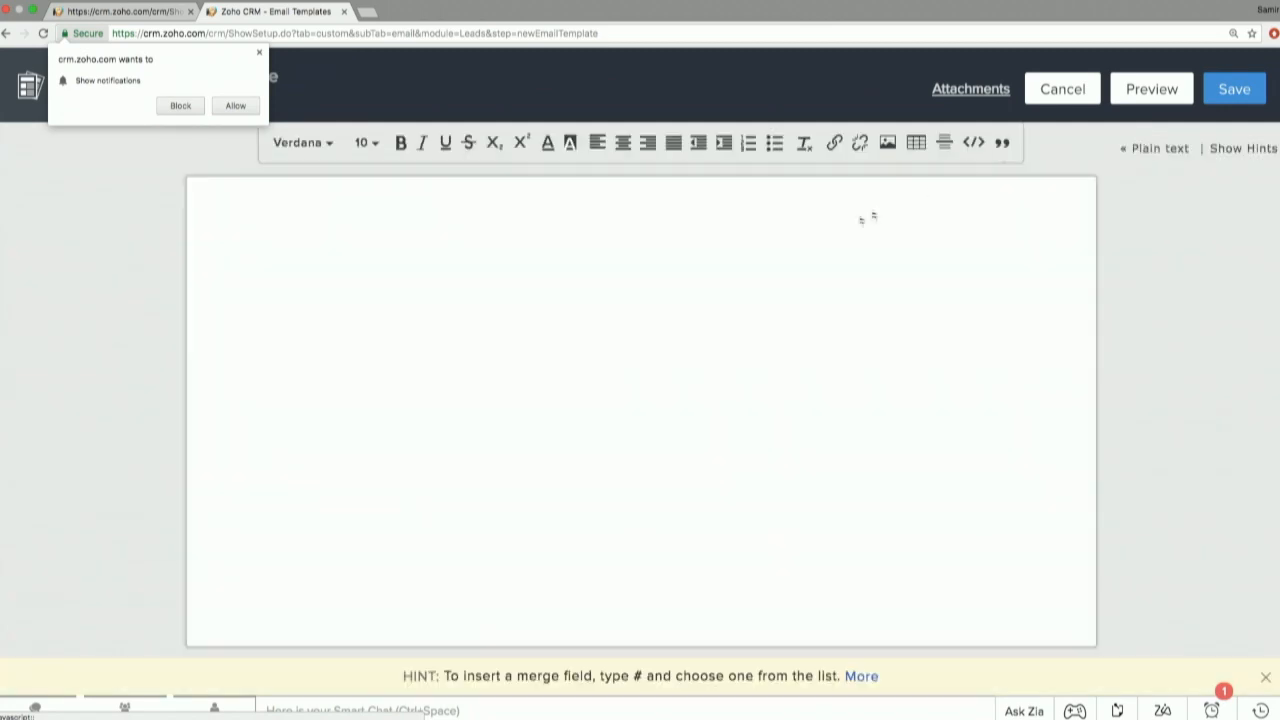
click(387, 269)
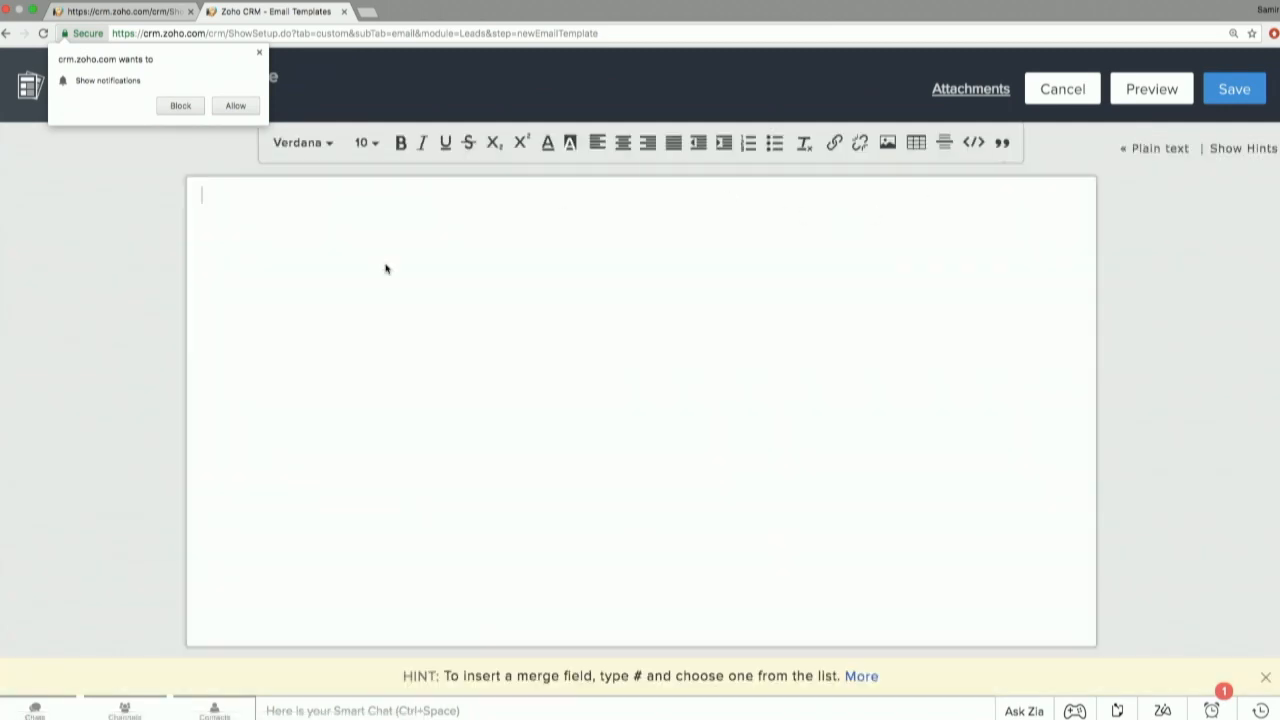
click(259, 53)
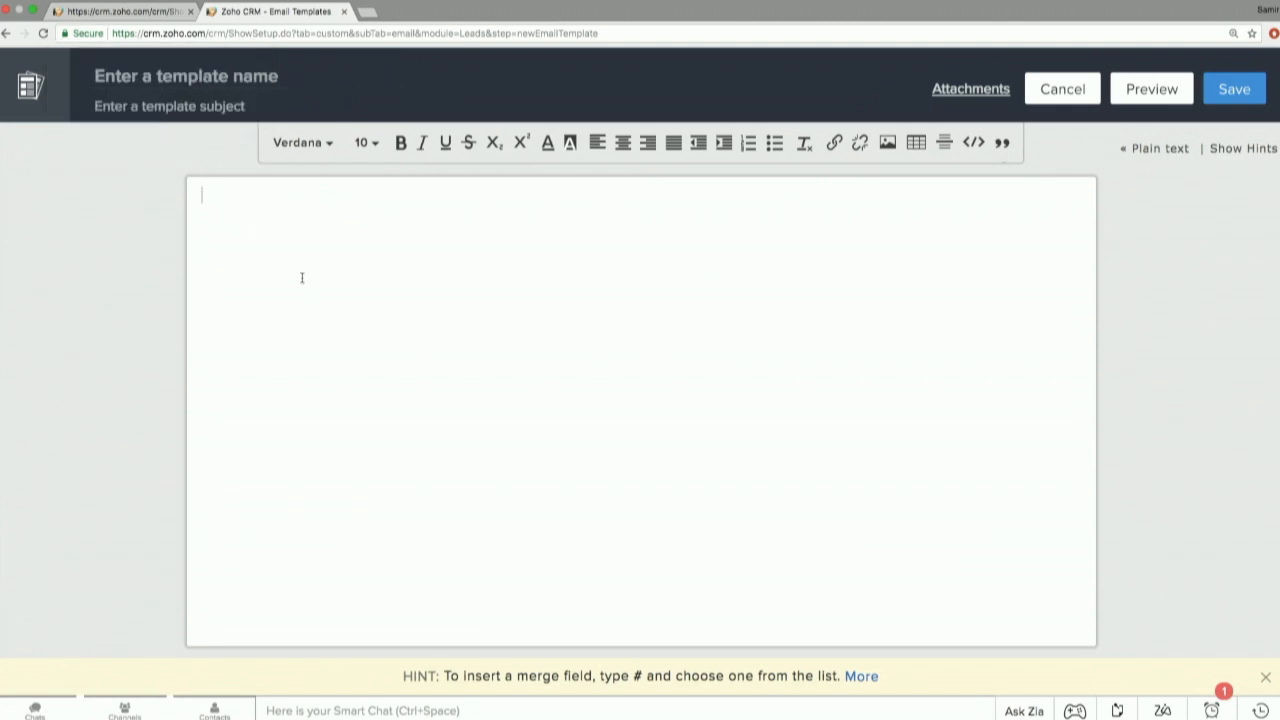
Write the template body with the greeting "Hi ${Leads.First Name}," using the merge field, followed by "Thanks for talking to us!" on a new line.
text(Hi #)
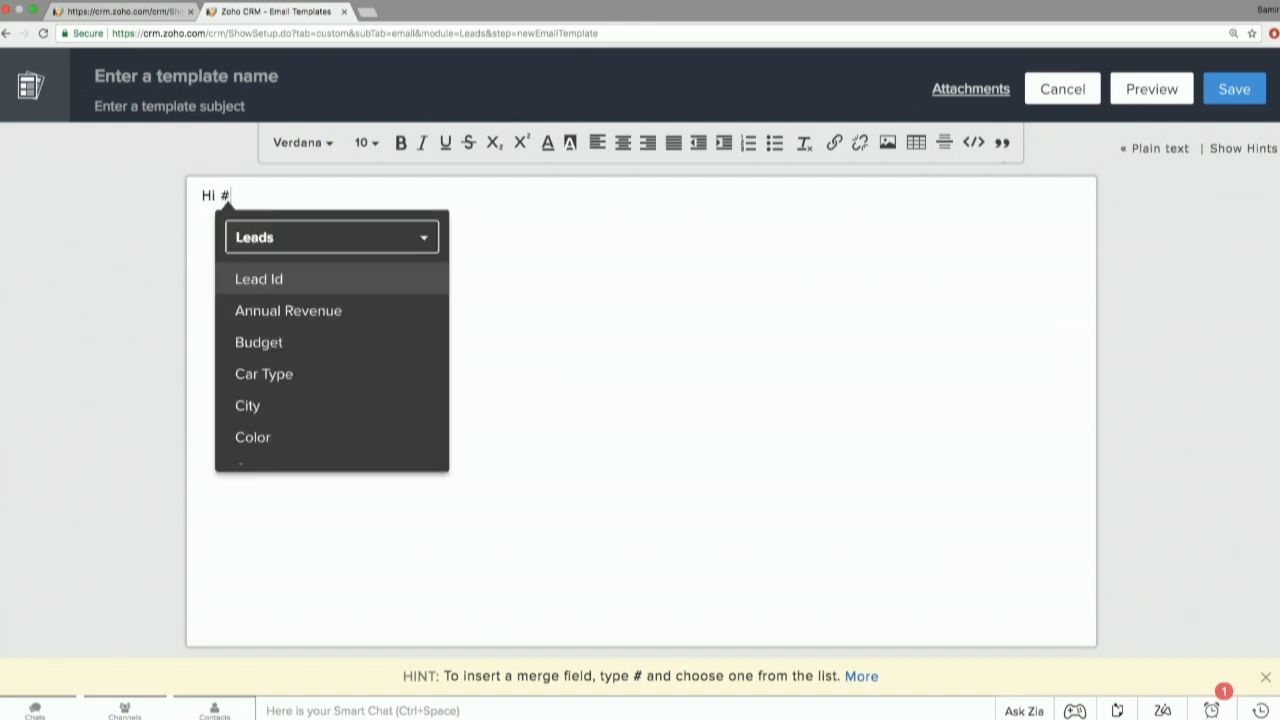
text(first)
key(Return)
text(,)
key(Return)
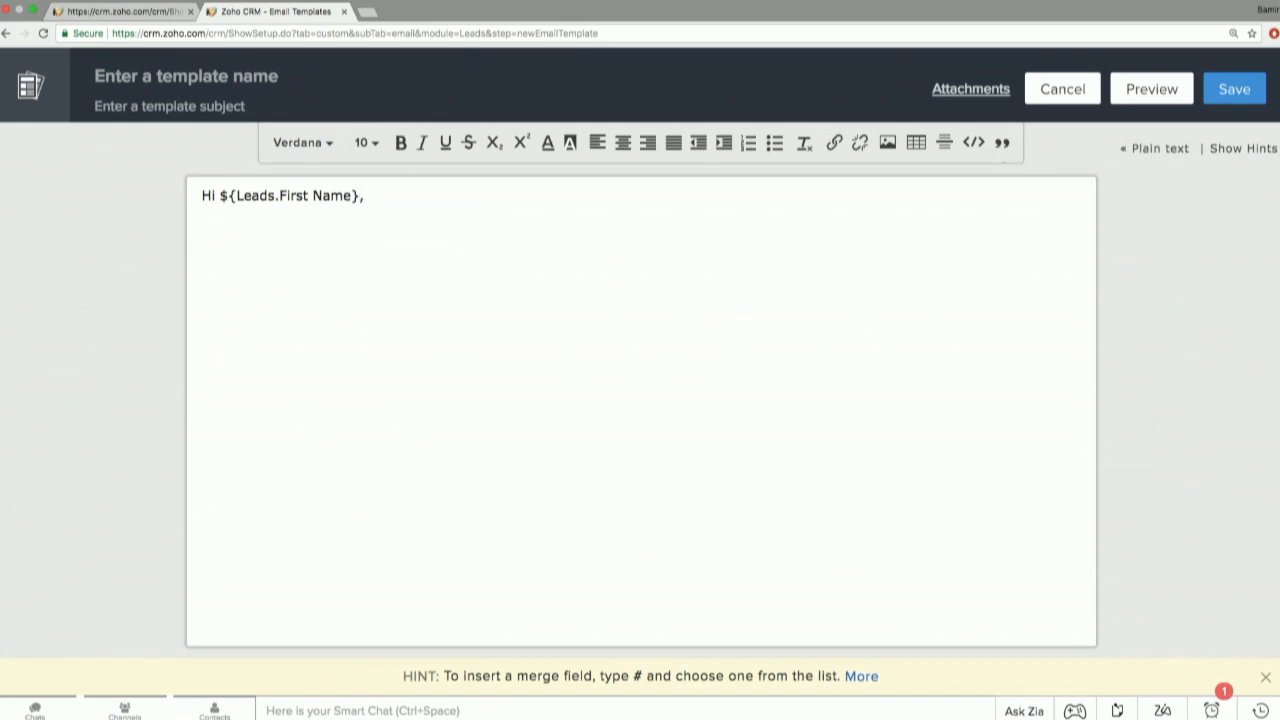
text(Thanks for talking to )
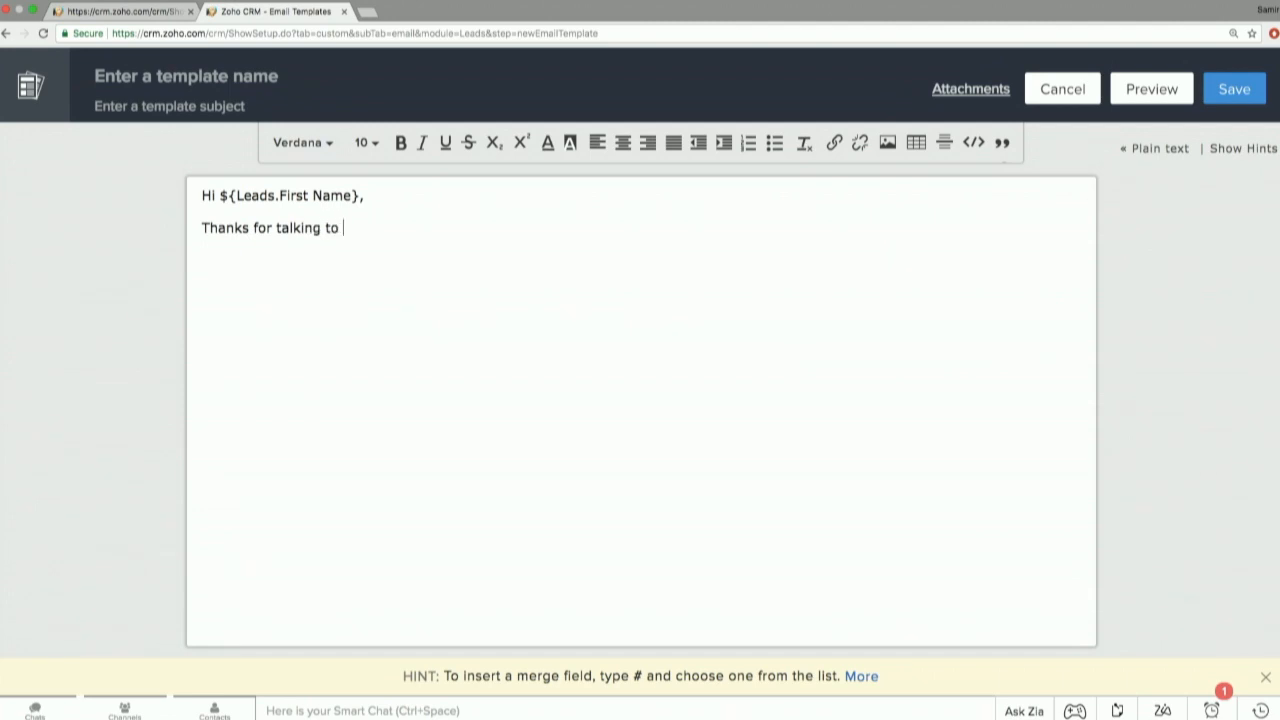
text(us!)
Return to the workflow rule, choose the existing New Lead Email template, and save and associate the notification.
click(145, 12)
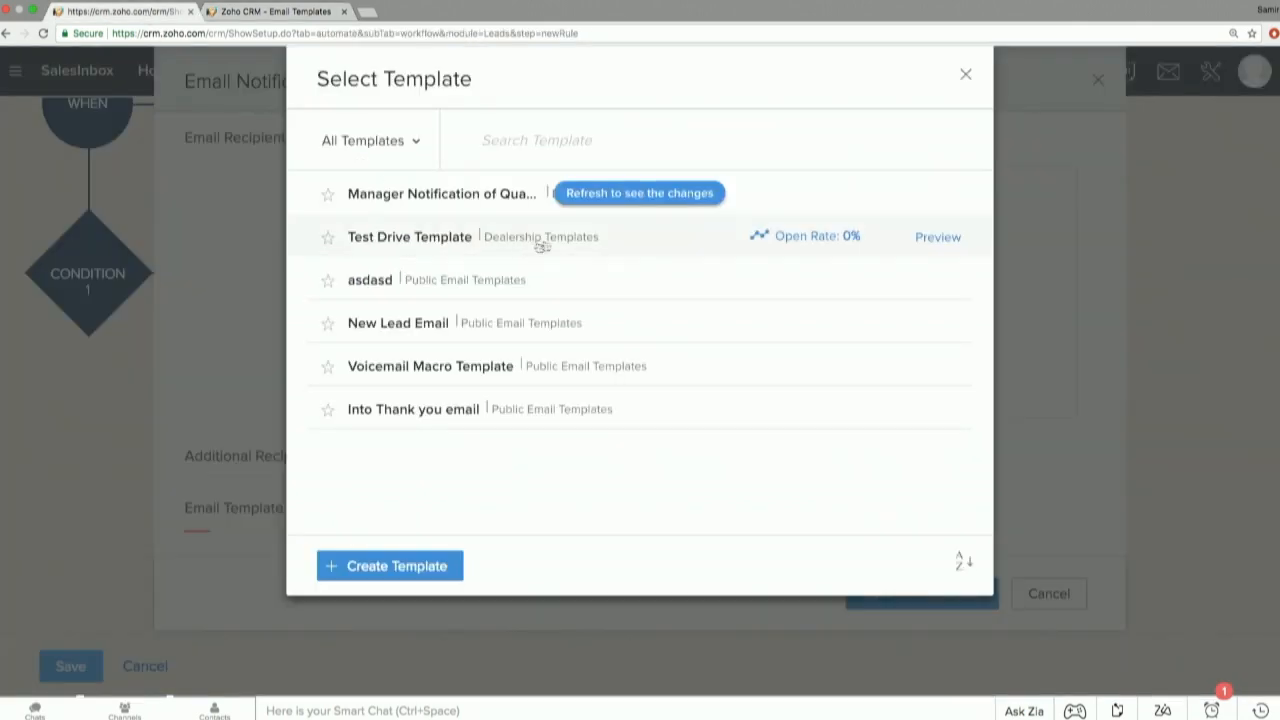
click(485, 334)
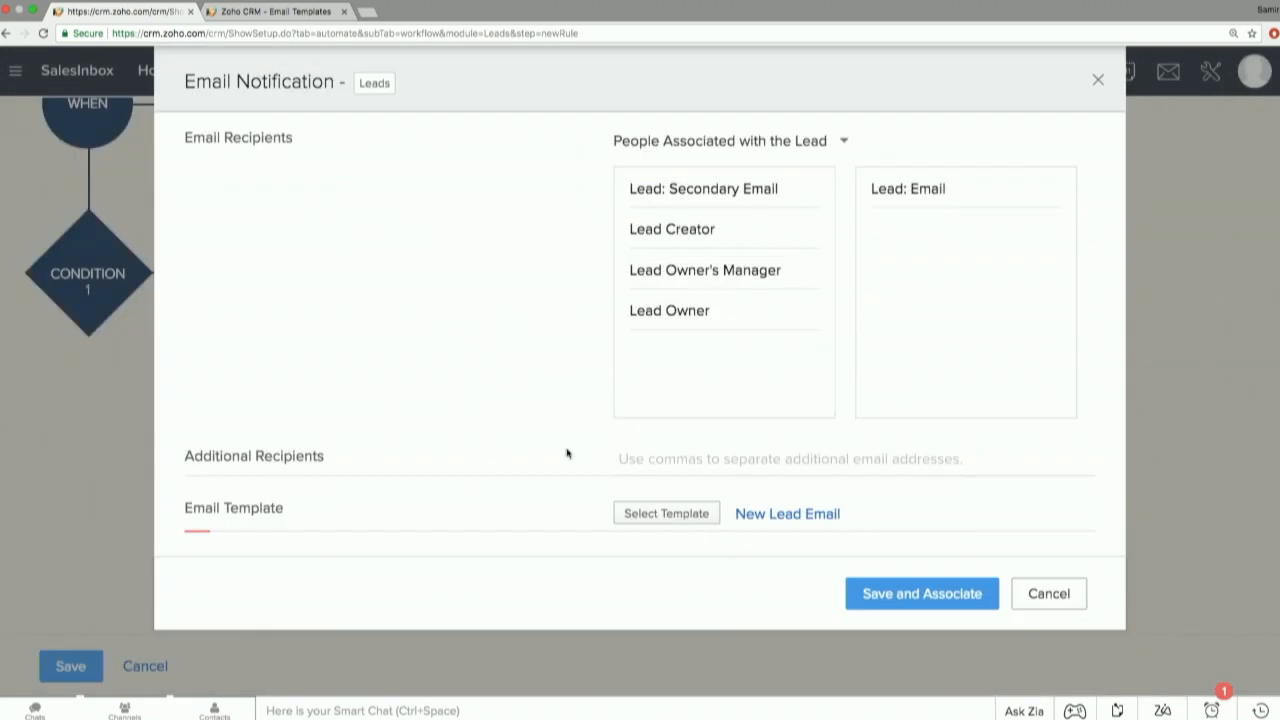
click(890, 594)
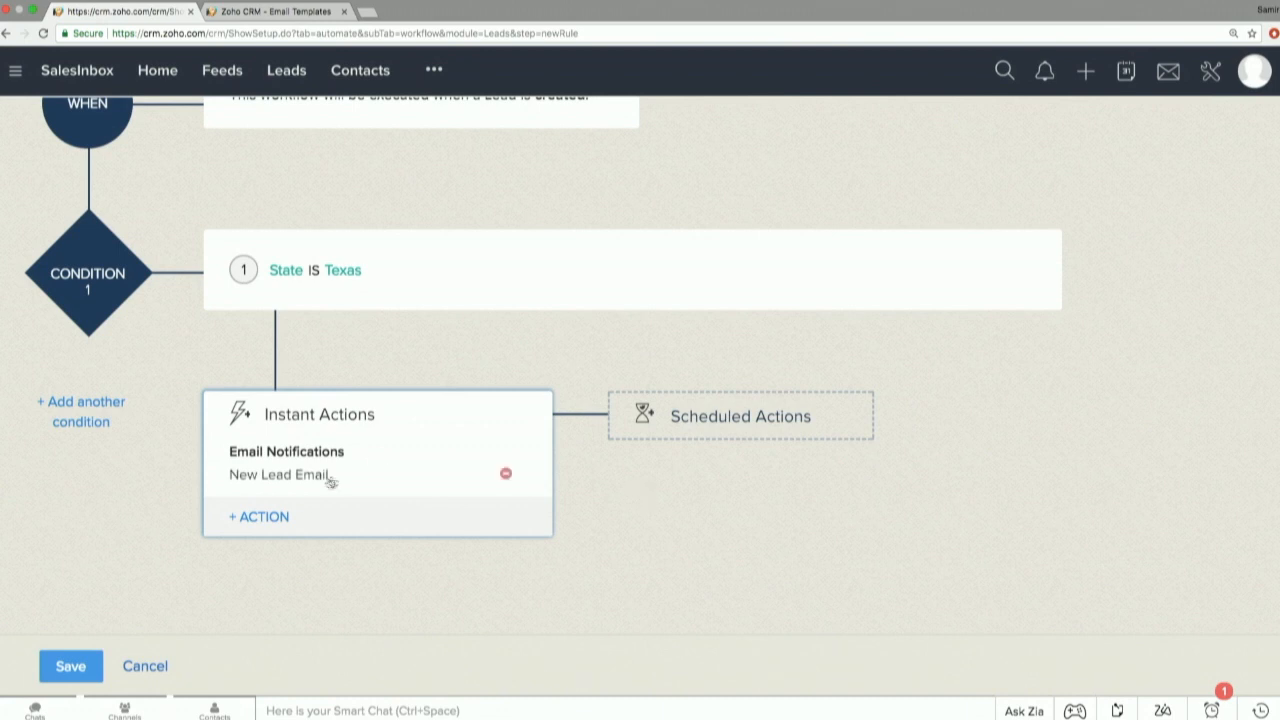
Add a Task to the rule's instant actions and look through the existing tasks for Leads.
click(282, 516)
mouse_move(281, 514)
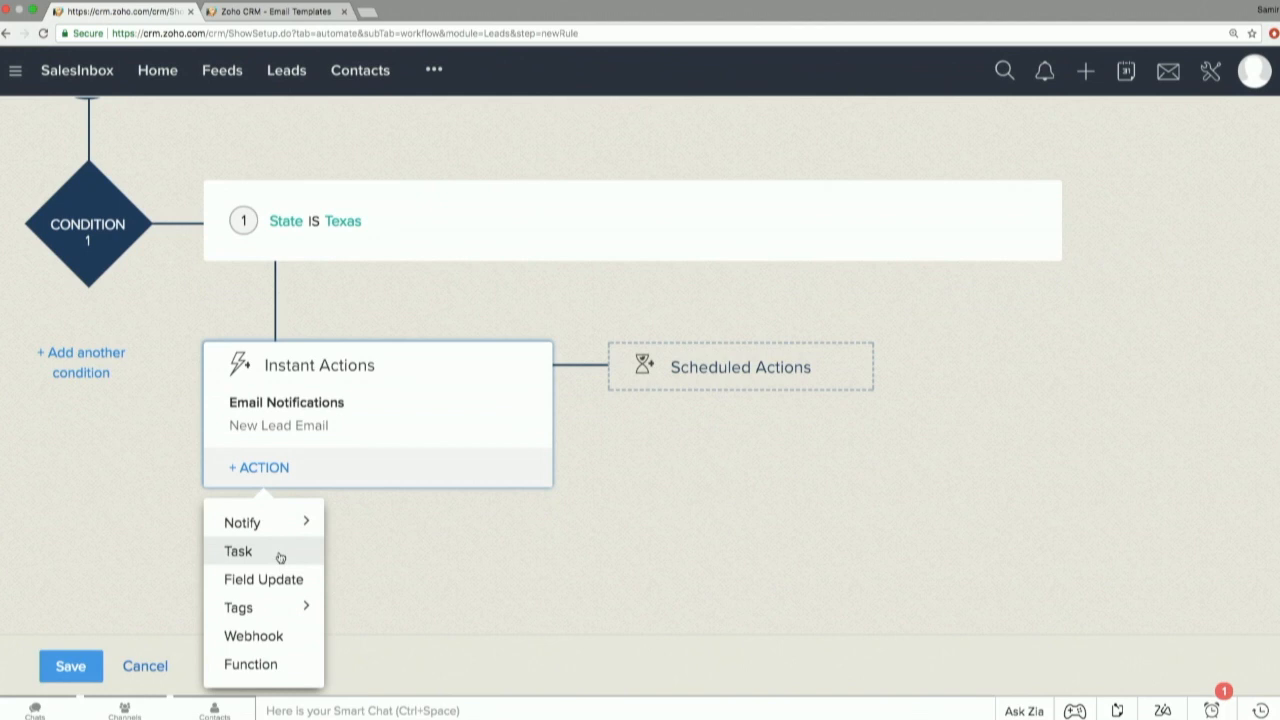
click(280, 557)
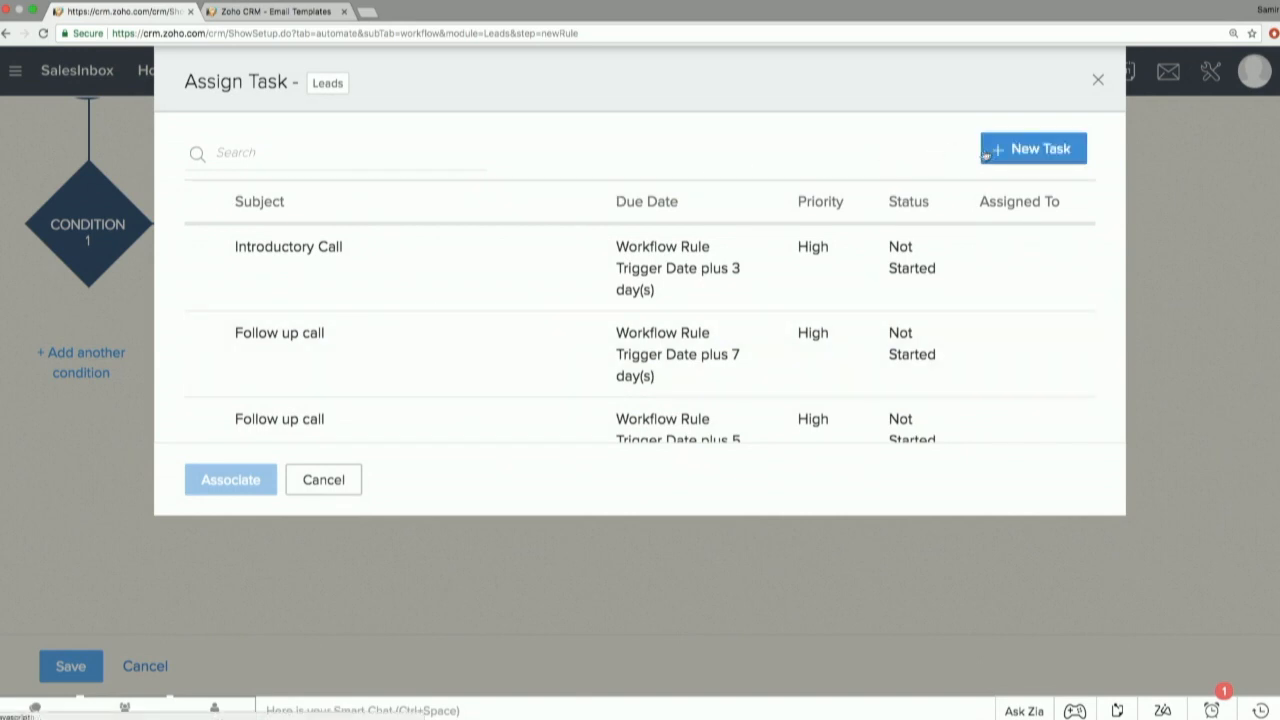
scroll(935, 314, down, 3)
scroll(935, 314, up, 3)
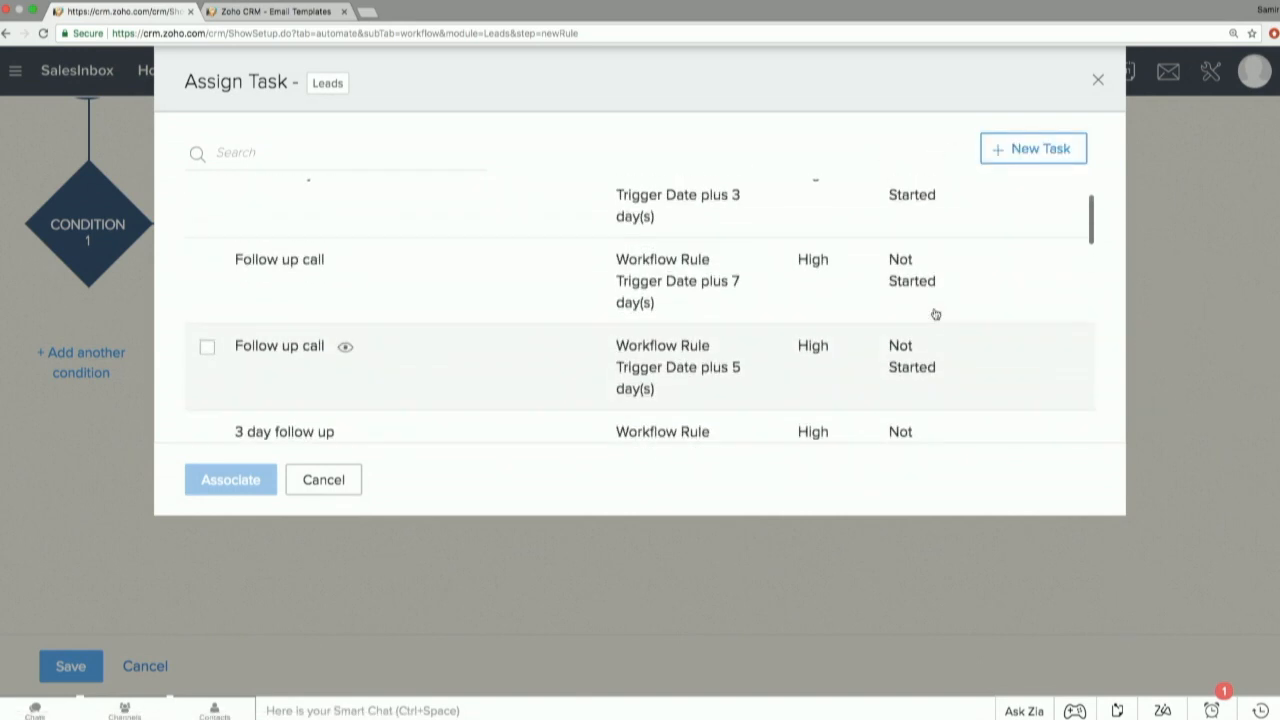
click(1034, 150)
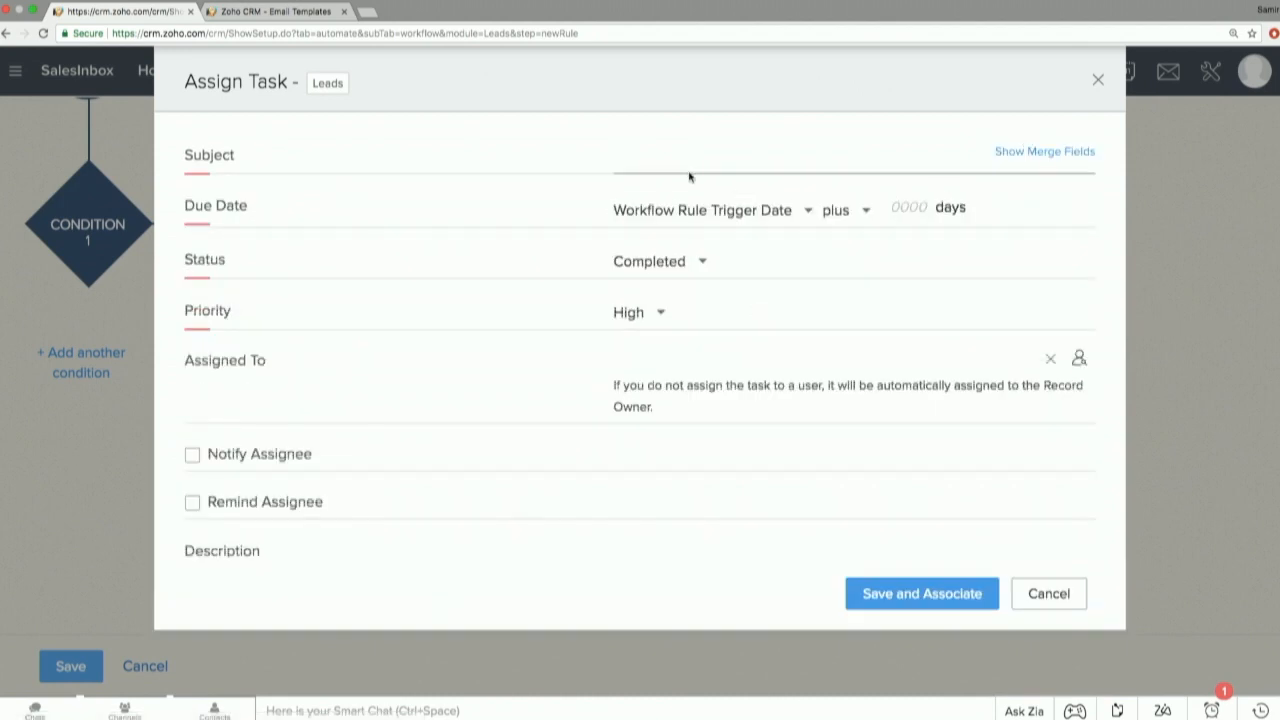
click(902, 206)
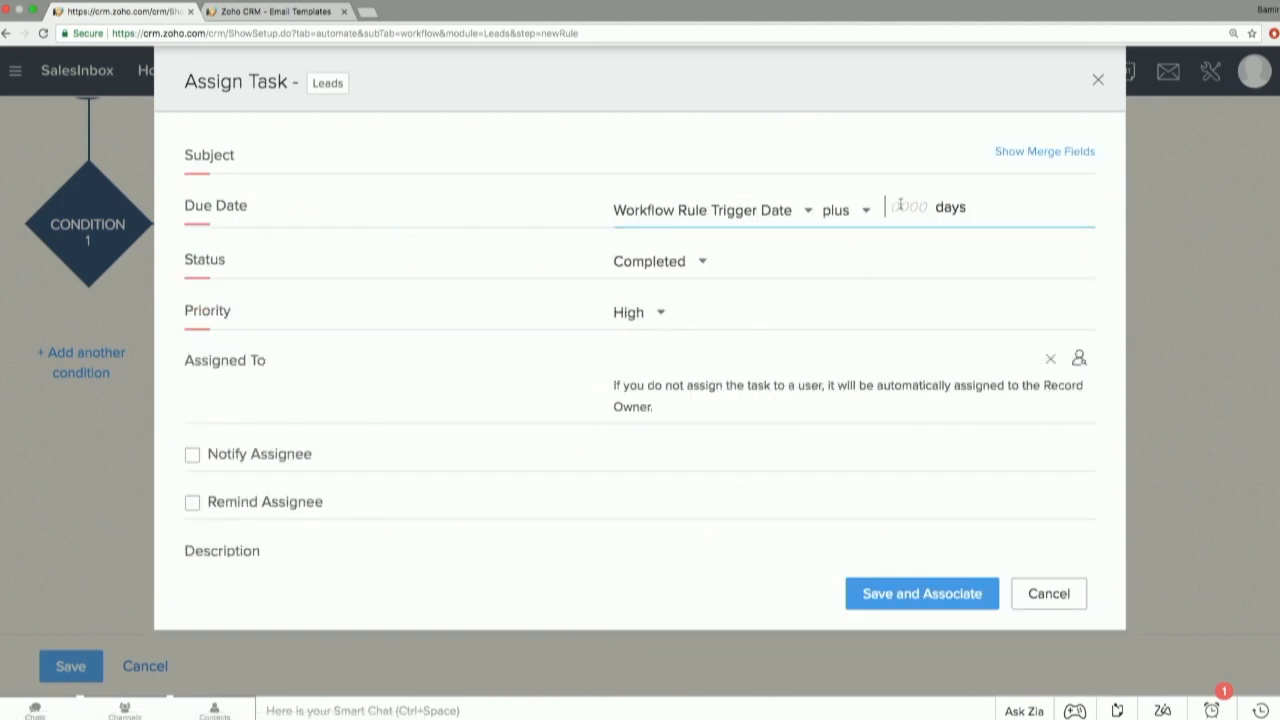
text(1)
click(690, 266)
click(706, 397)
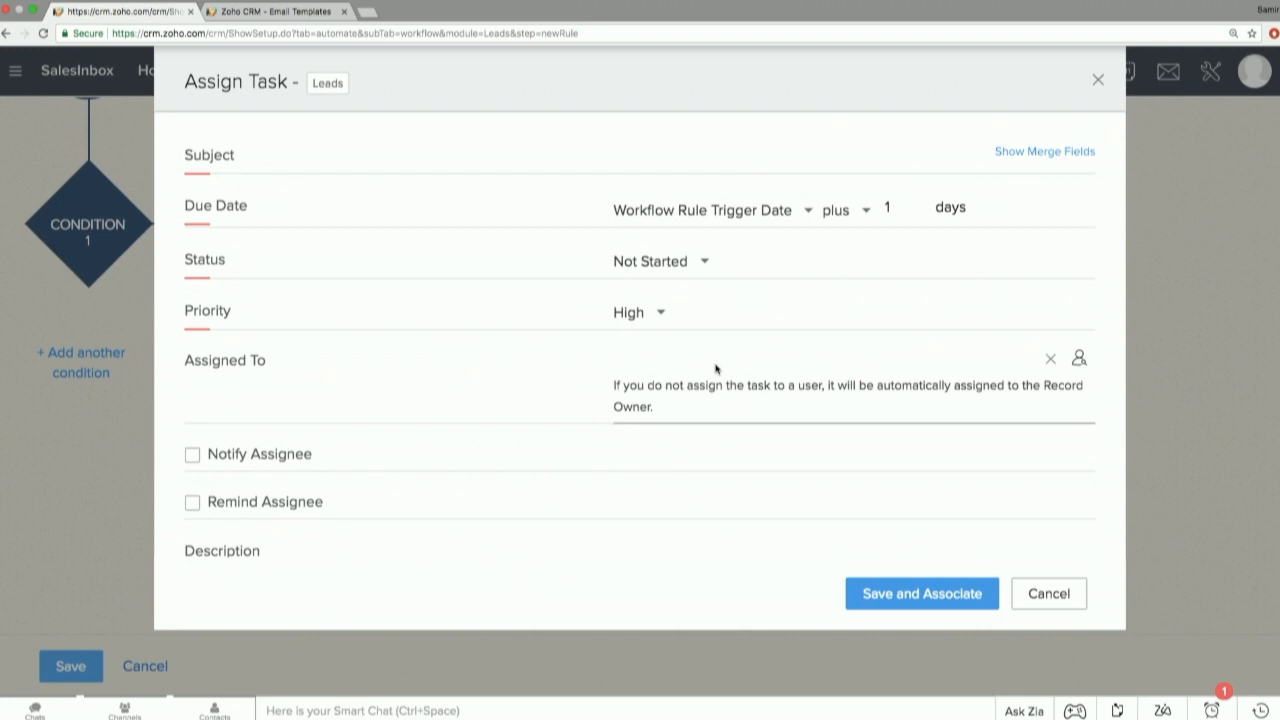
click(1079, 358)
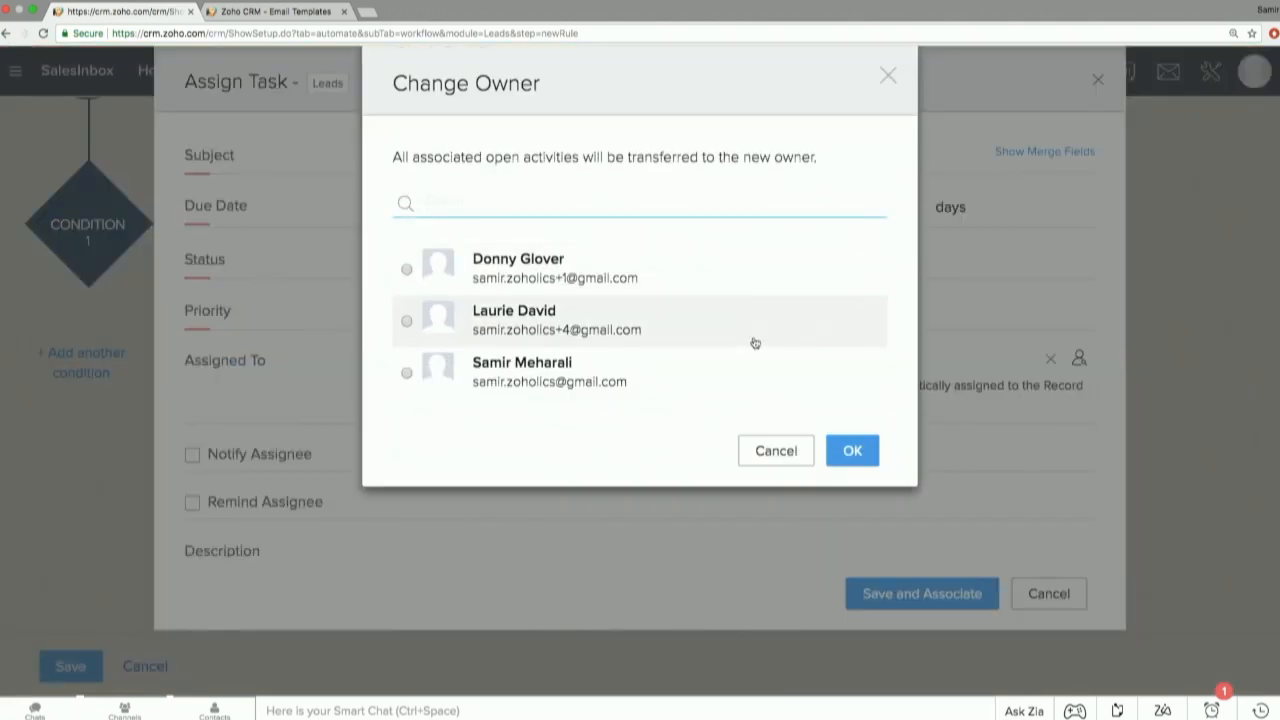
click(788, 453)
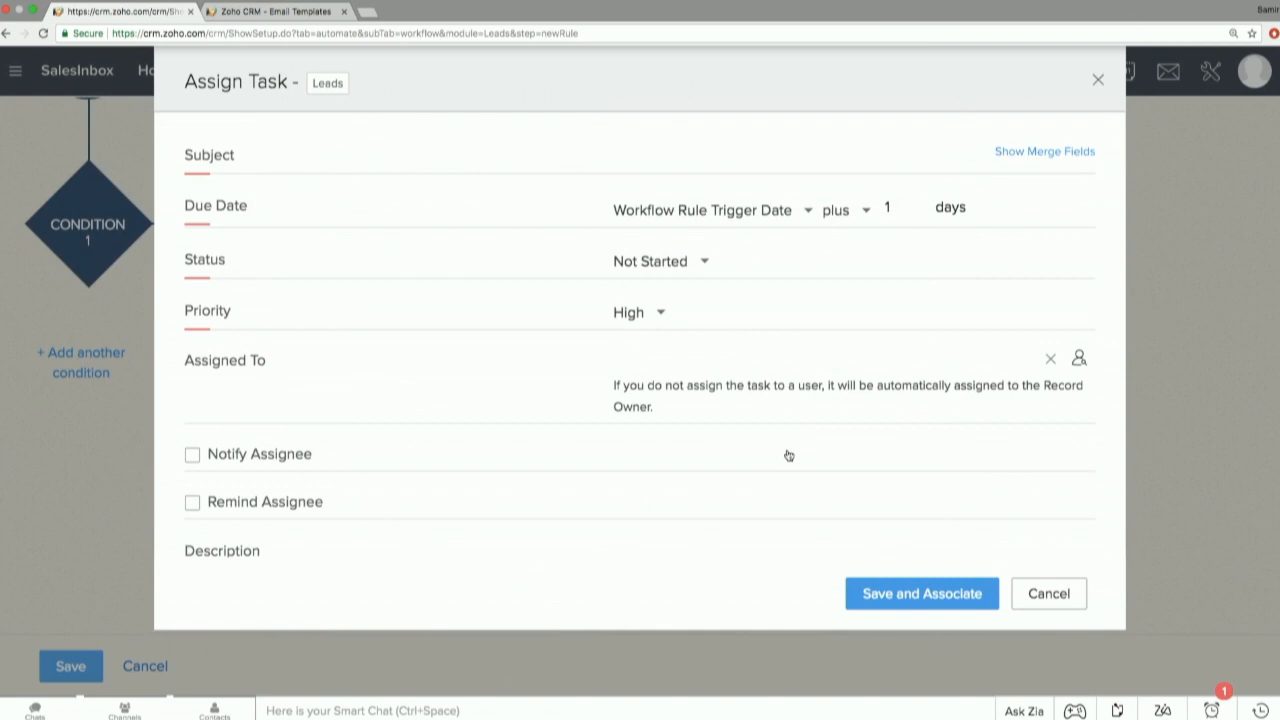
click(298, 512)
scroll(303, 527, down, 1)
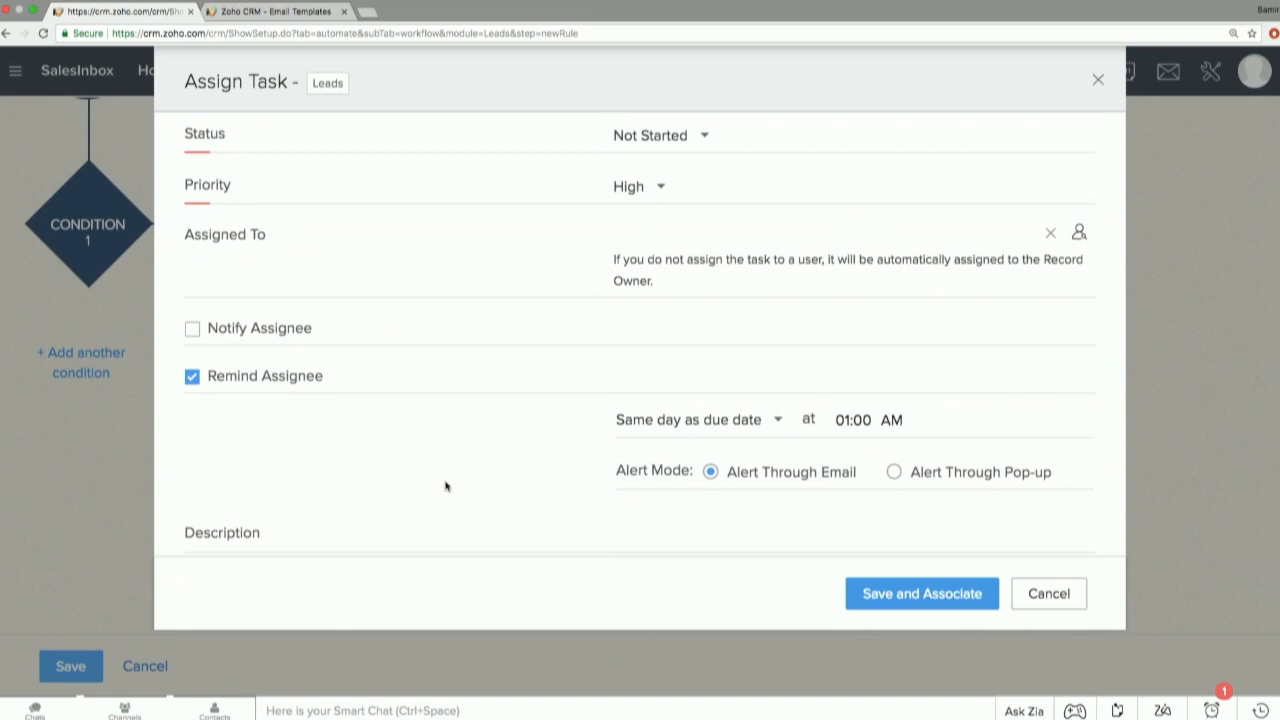
click(293, 378)
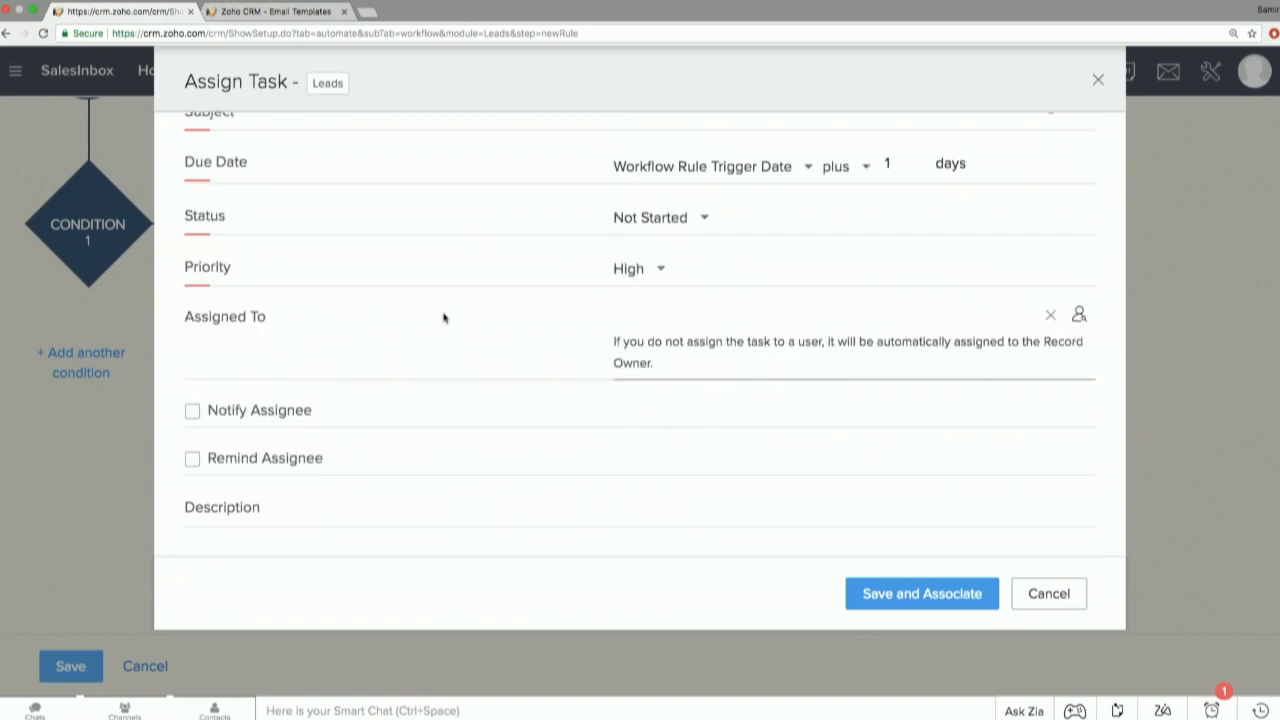
click(1050, 597)
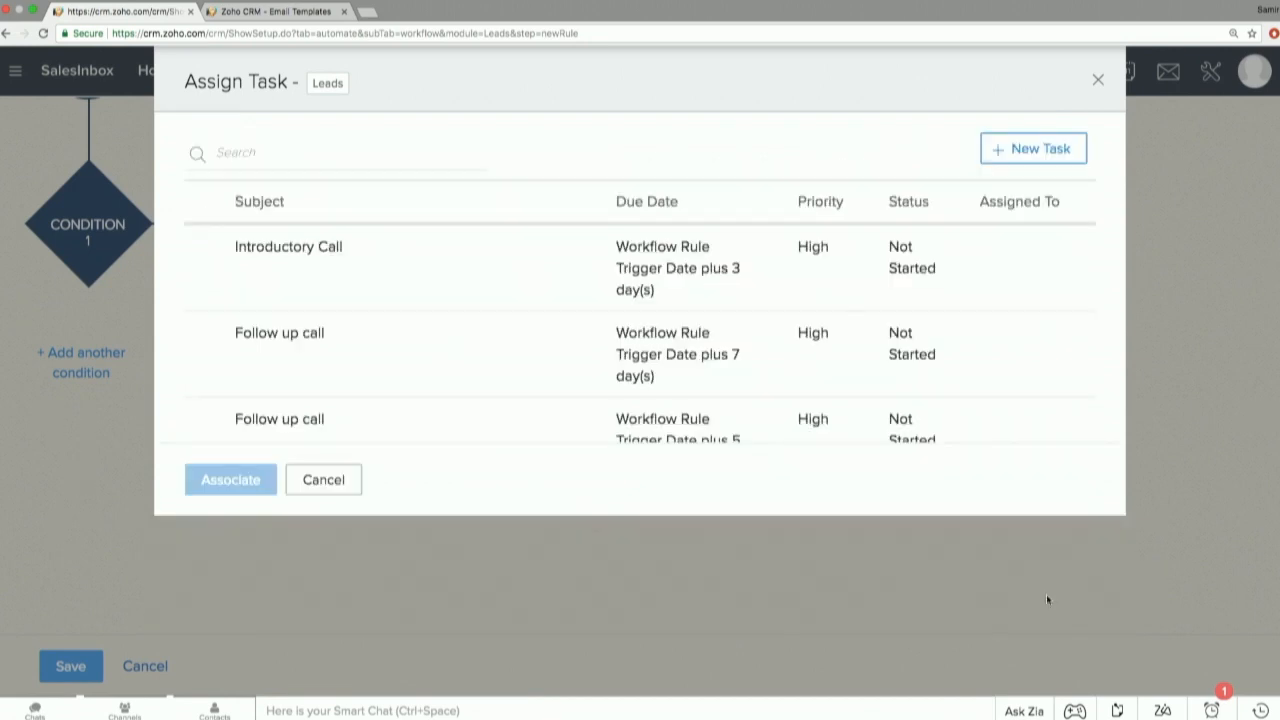
Associate the existing First Followup Call task with the rule's instant actions.
scroll(480, 374, down, 1)
scroll(478, 372, down, 5)
click(468, 356)
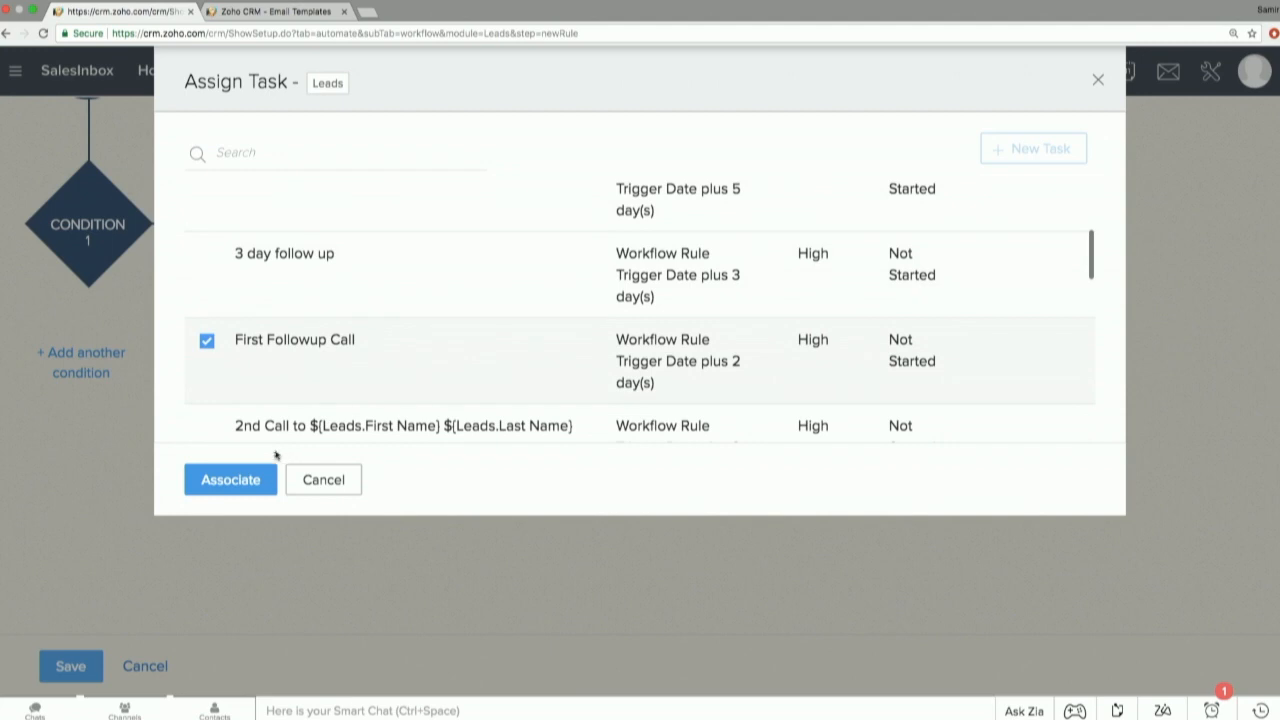
click(250, 480)
Add a new field update to the rule's instant actions that sets Lead Status to Email sent.
click(285, 516)
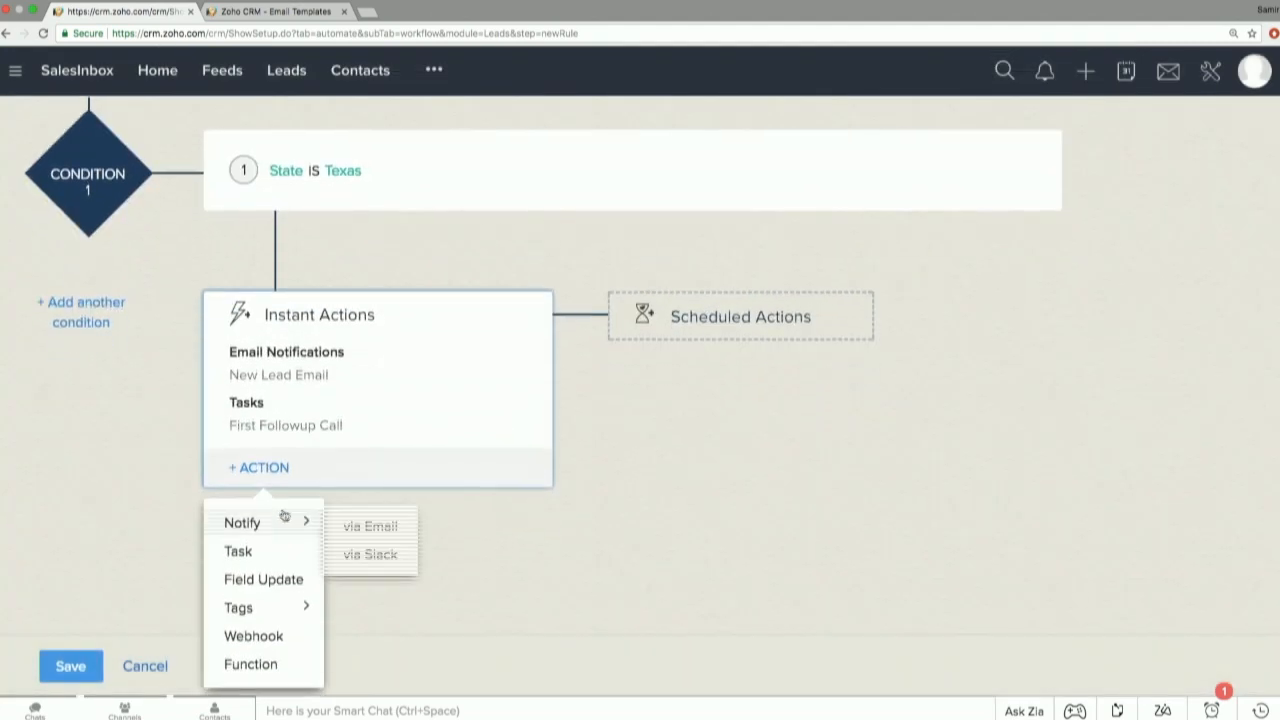
click(288, 580)
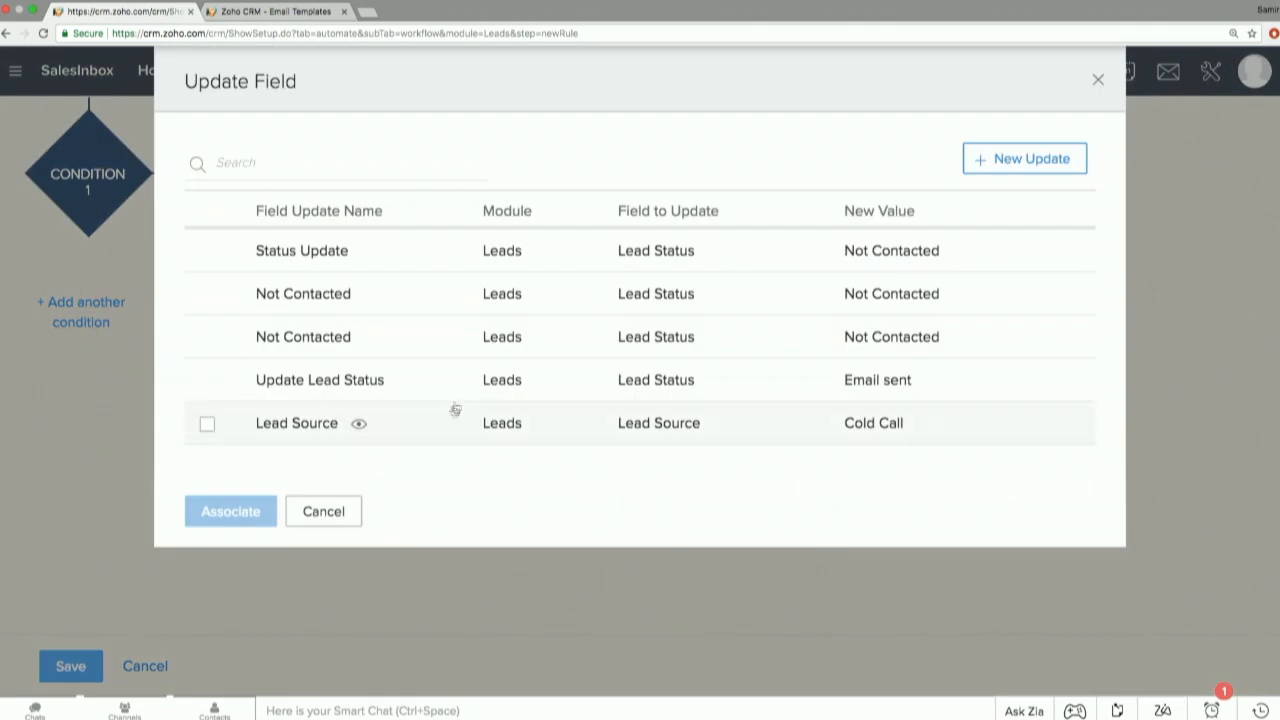
click(1022, 159)
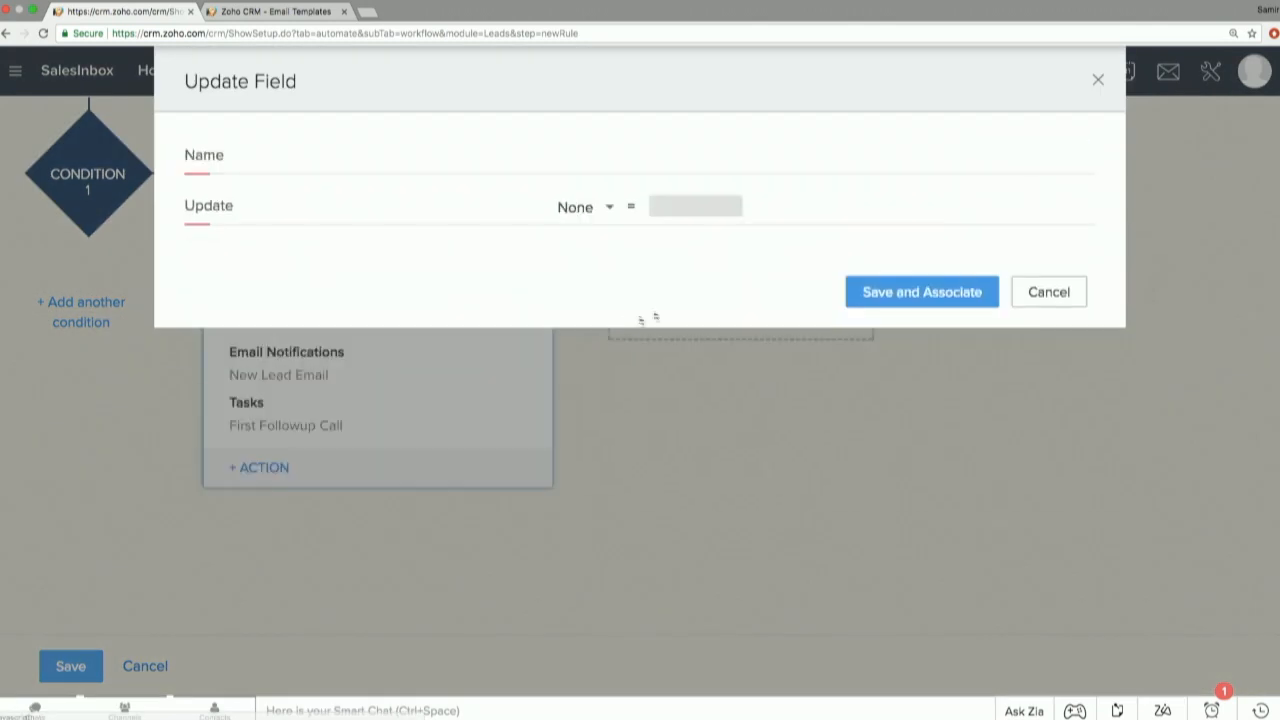
click(603, 208)
text(stat)
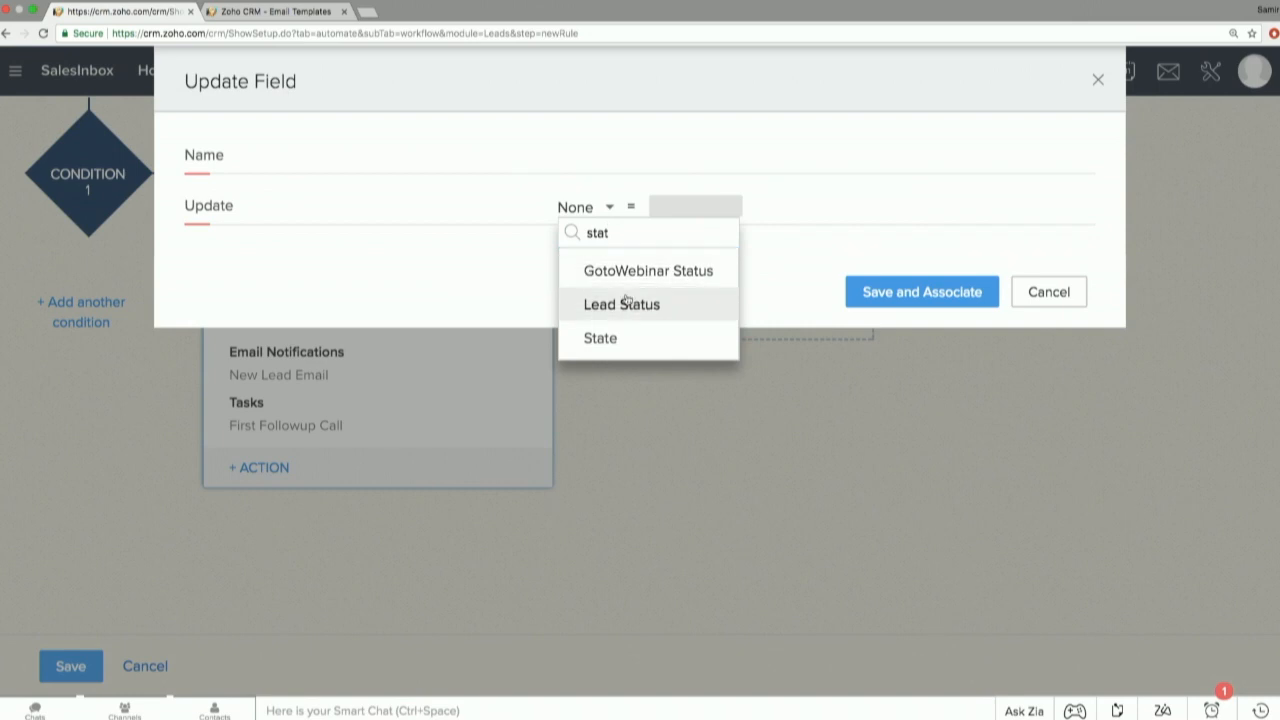
click(614, 301)
click(707, 219)
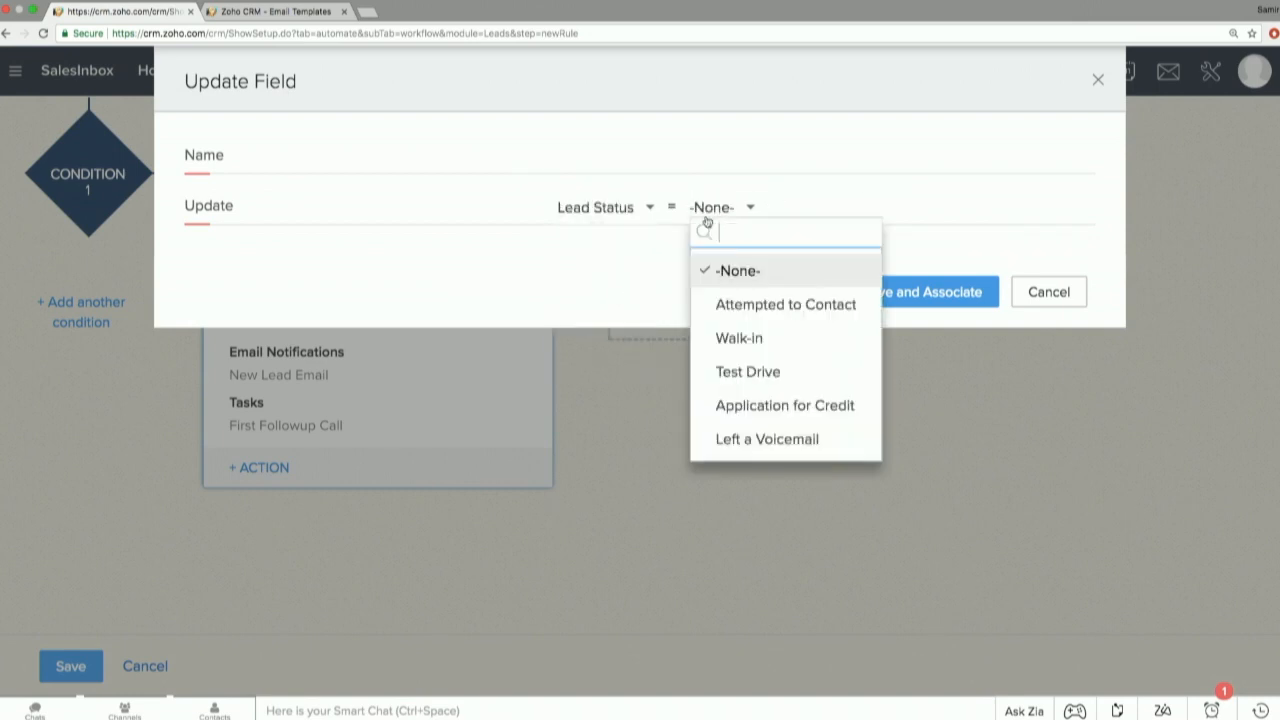
scroll(737, 334, down, 2)
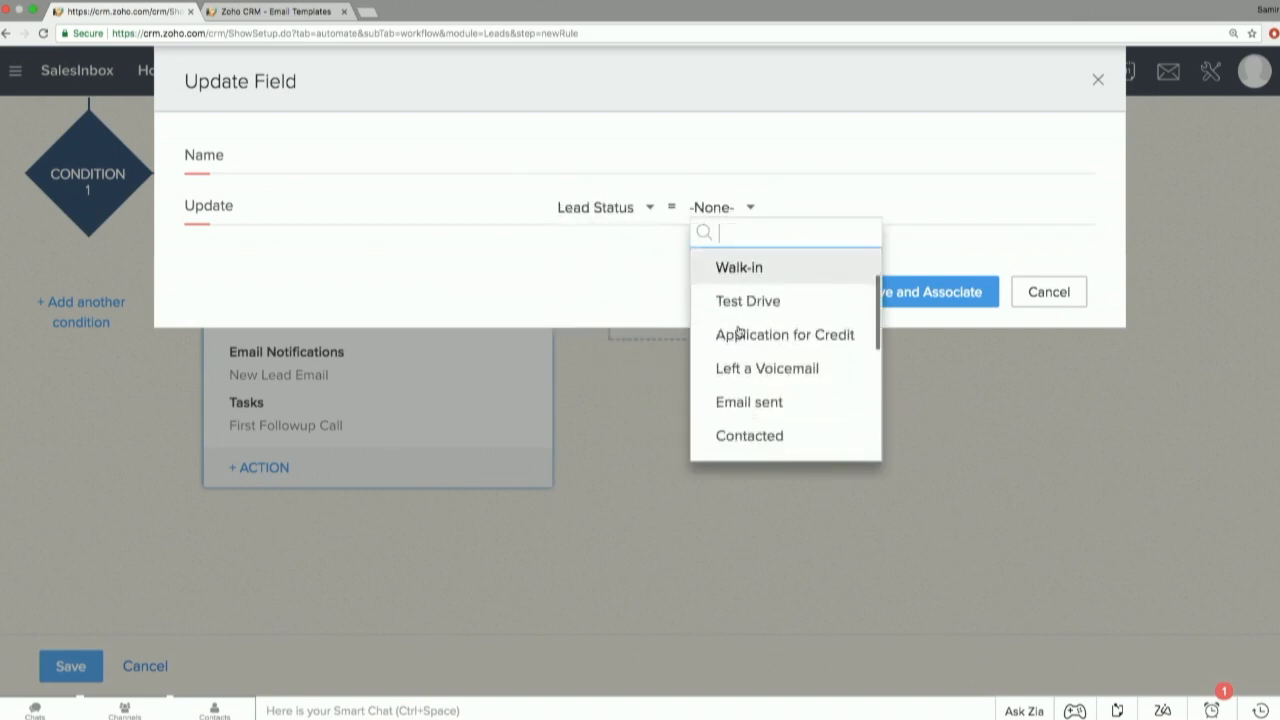
click(749, 400)
Name the field update "Email Sent Status Update", then save and associate it with the rule.
click(640, 152)
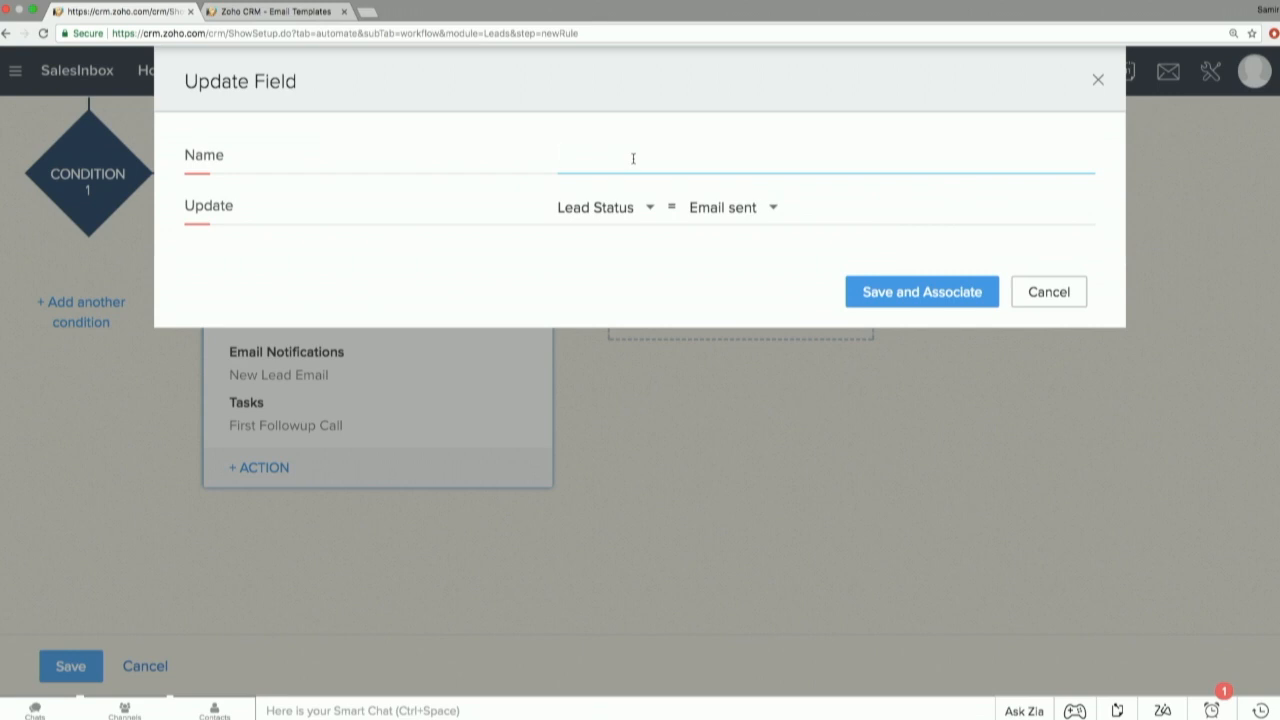
text(Email Sent Status Update)
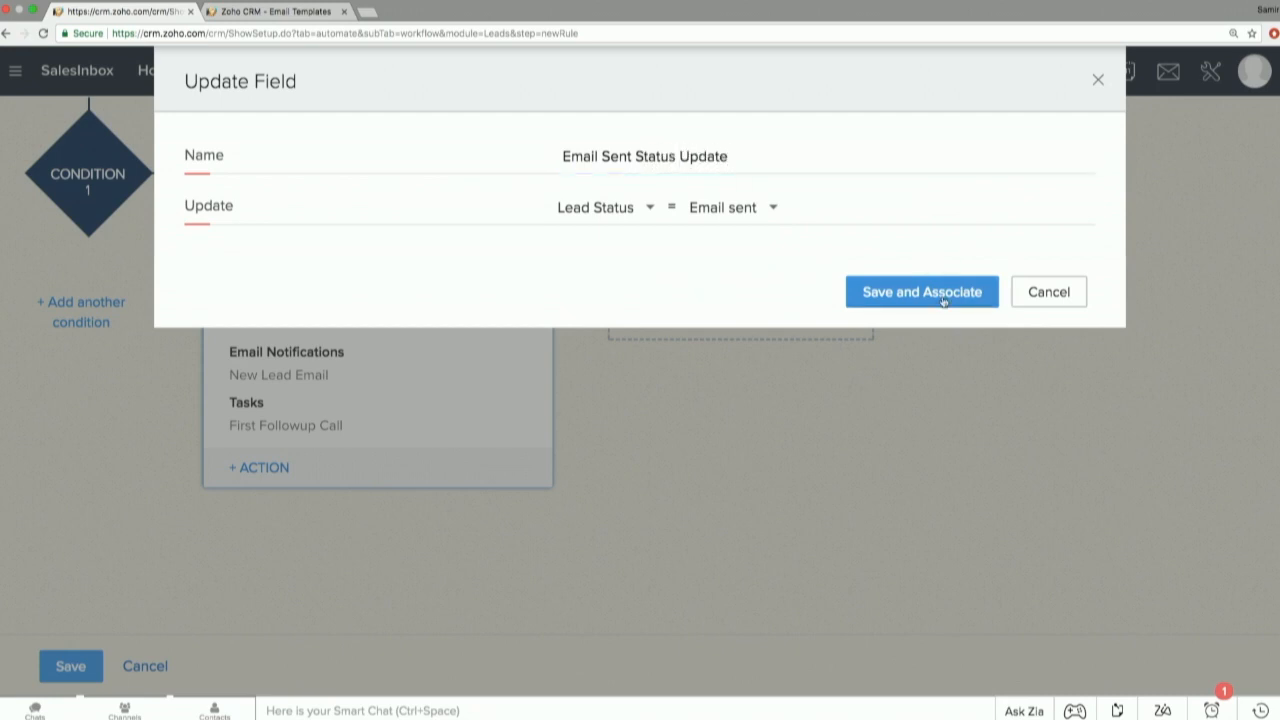
click(978, 294)
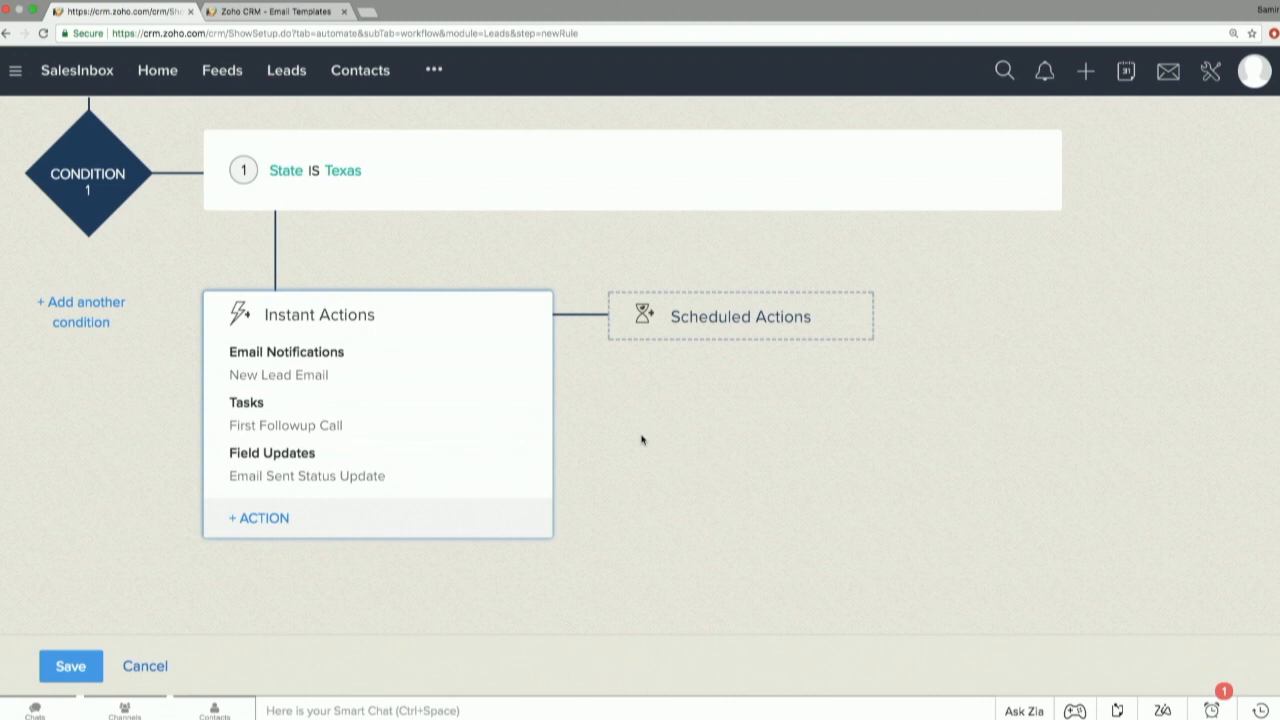
Set the Texas condition's scheduled actions to execute 2 days after the rule trigger date, without adding an action.
click(696, 314)
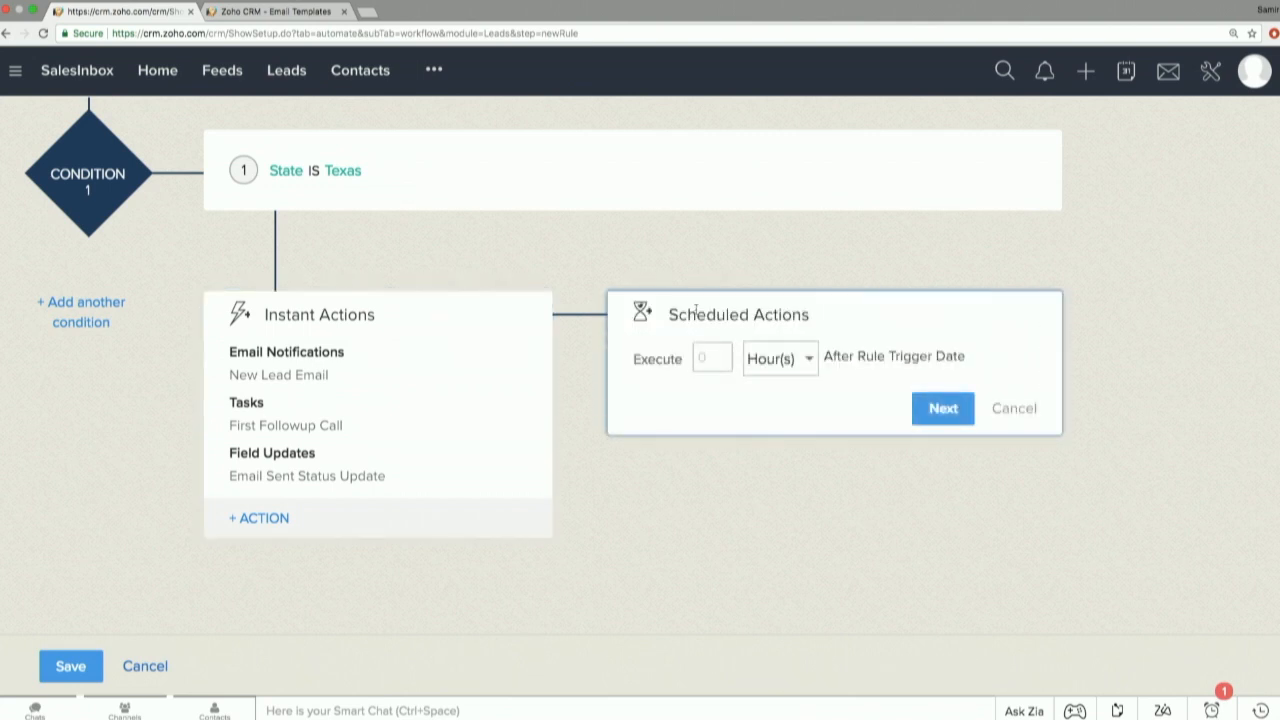
click(707, 359)
text(2)
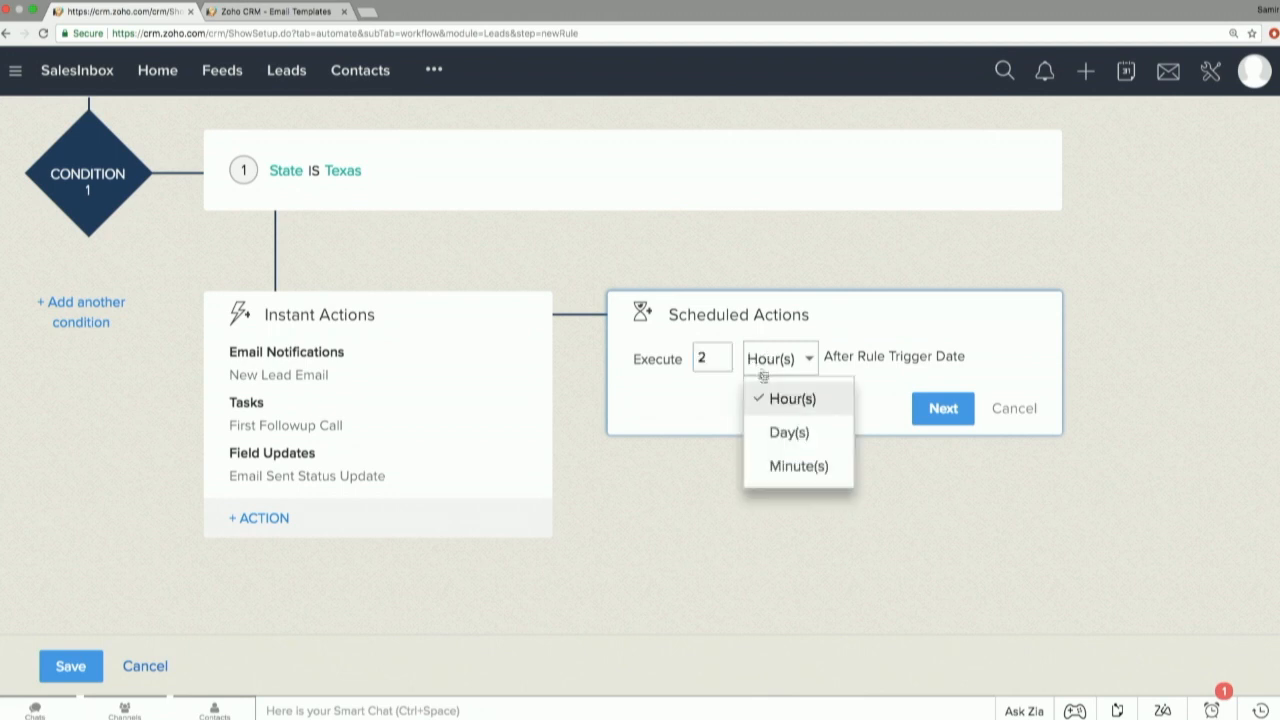
click(783, 436)
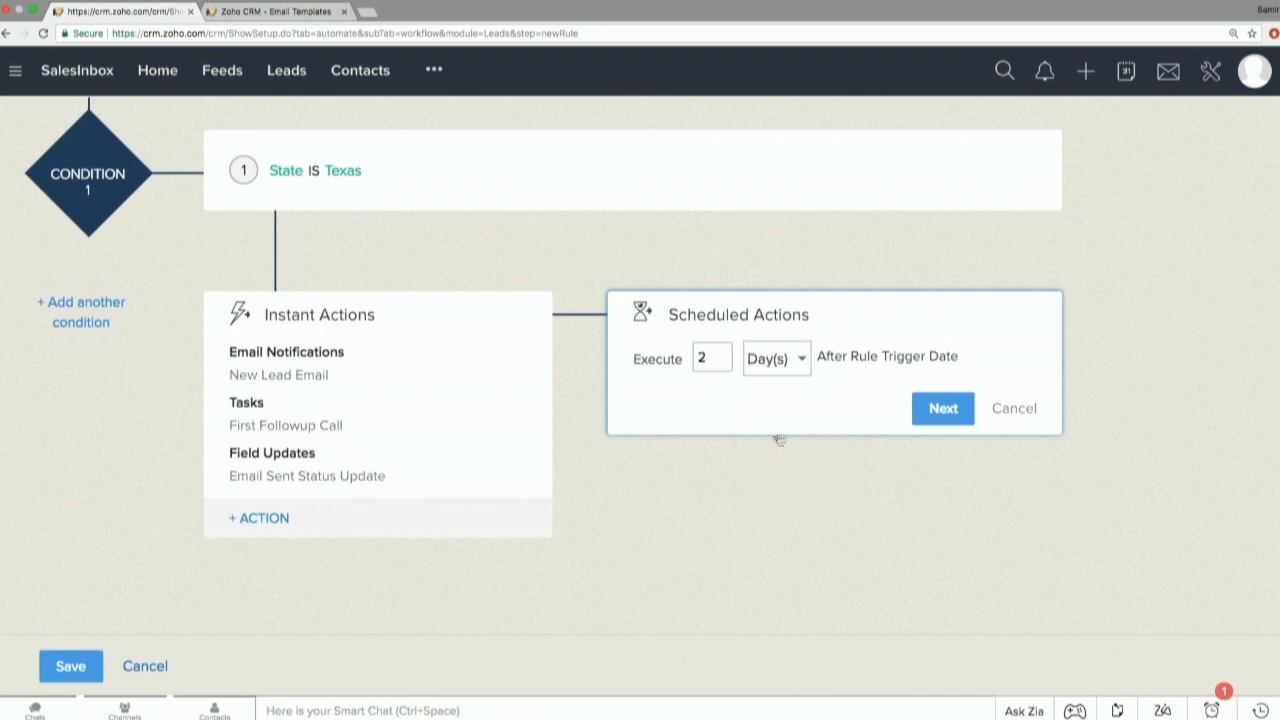
click(943, 410)
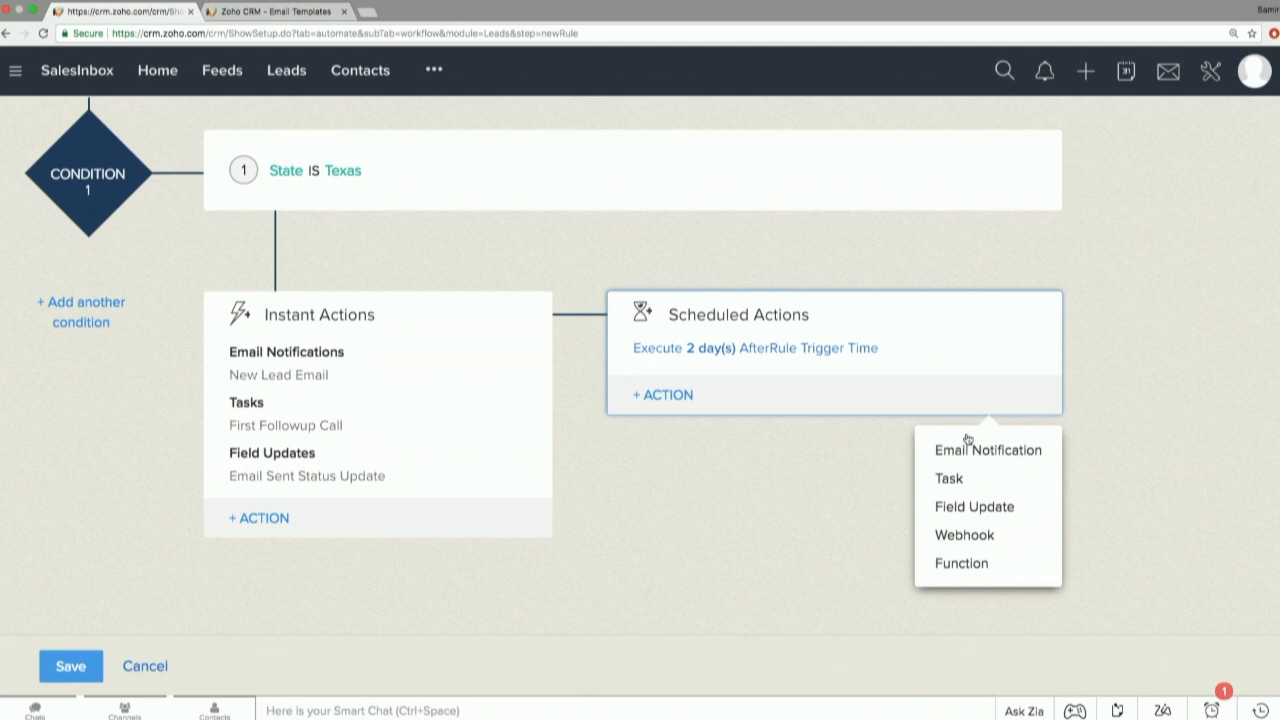
click(862, 470)
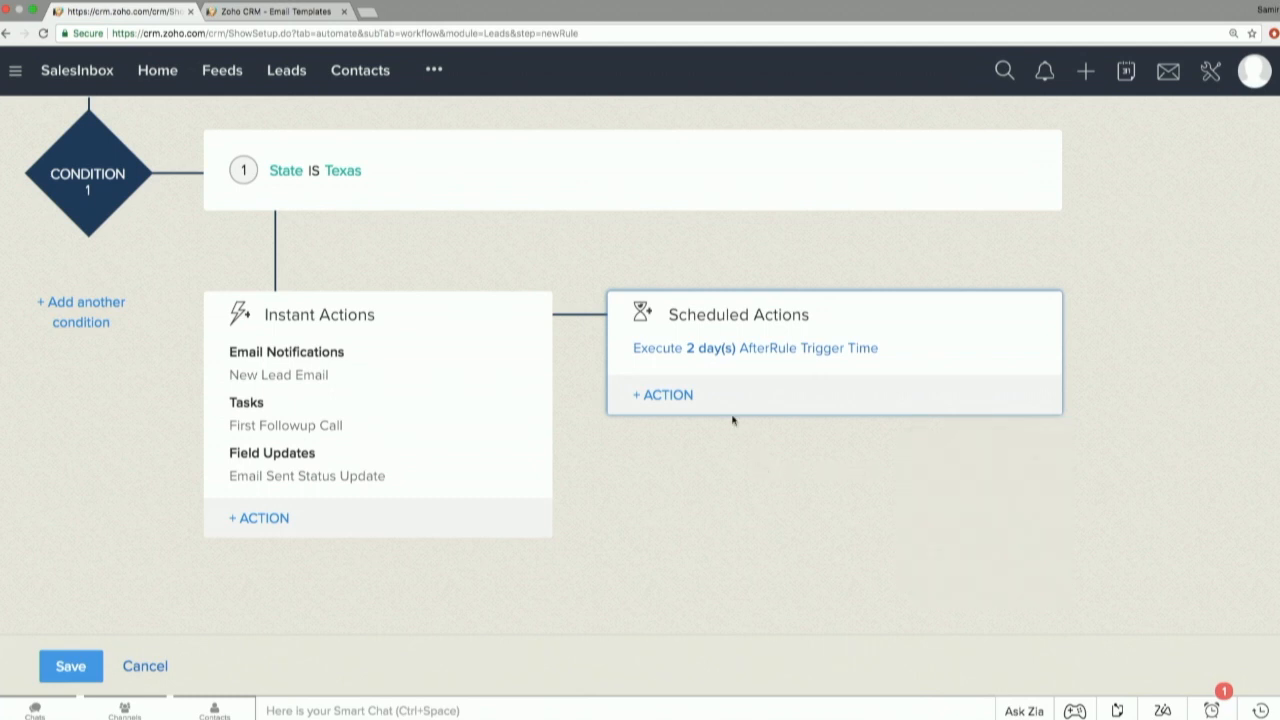
Add a second condition to the rule that matches records where State is California.
scroll(732, 420, down, 1)
scroll(732, 420, up, 5)
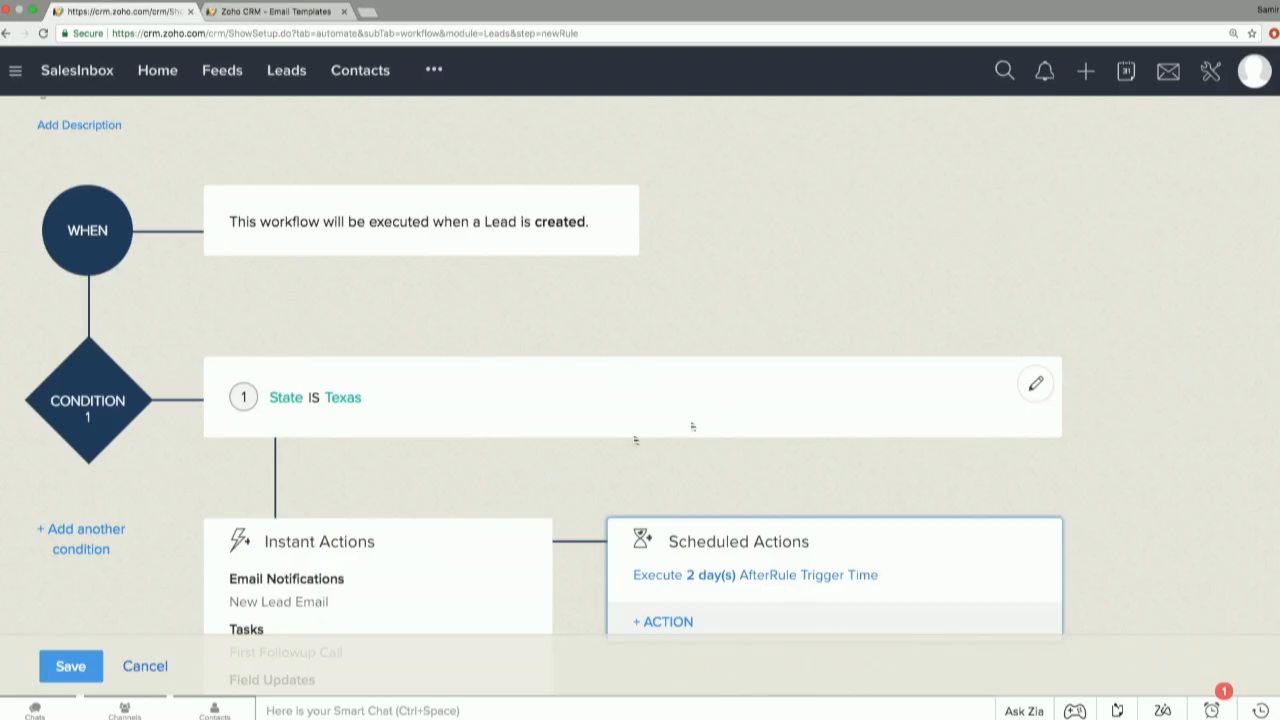
click(88, 548)
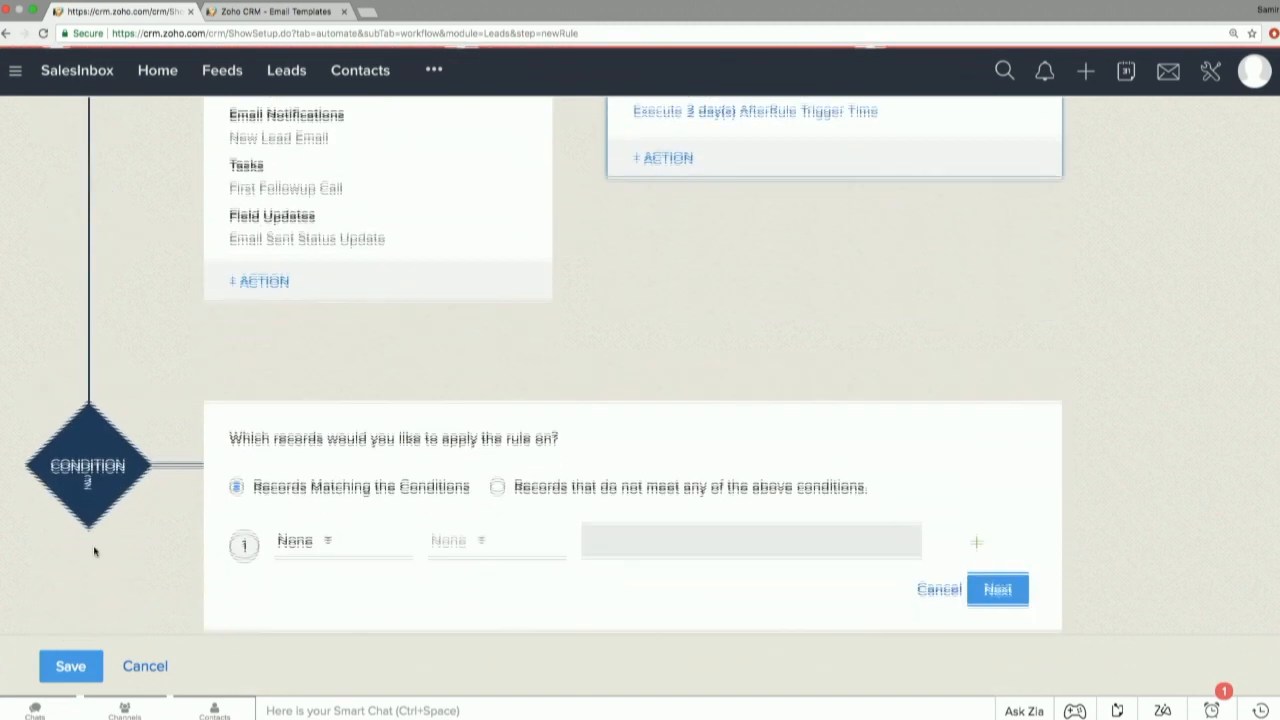
click(303, 369)
text(state)
click(338, 443)
click(450, 371)
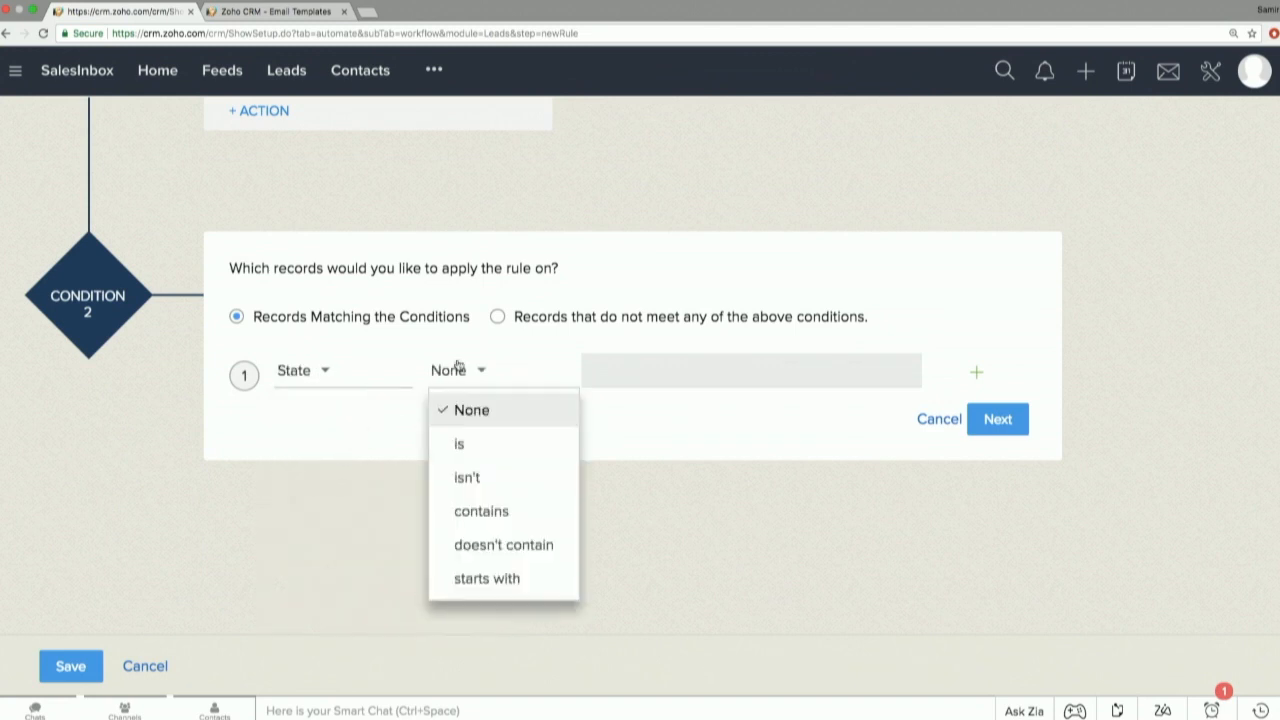
click(474, 448)
text(Clai)
key(BackSpace)
key(BackSpace)
text(al)
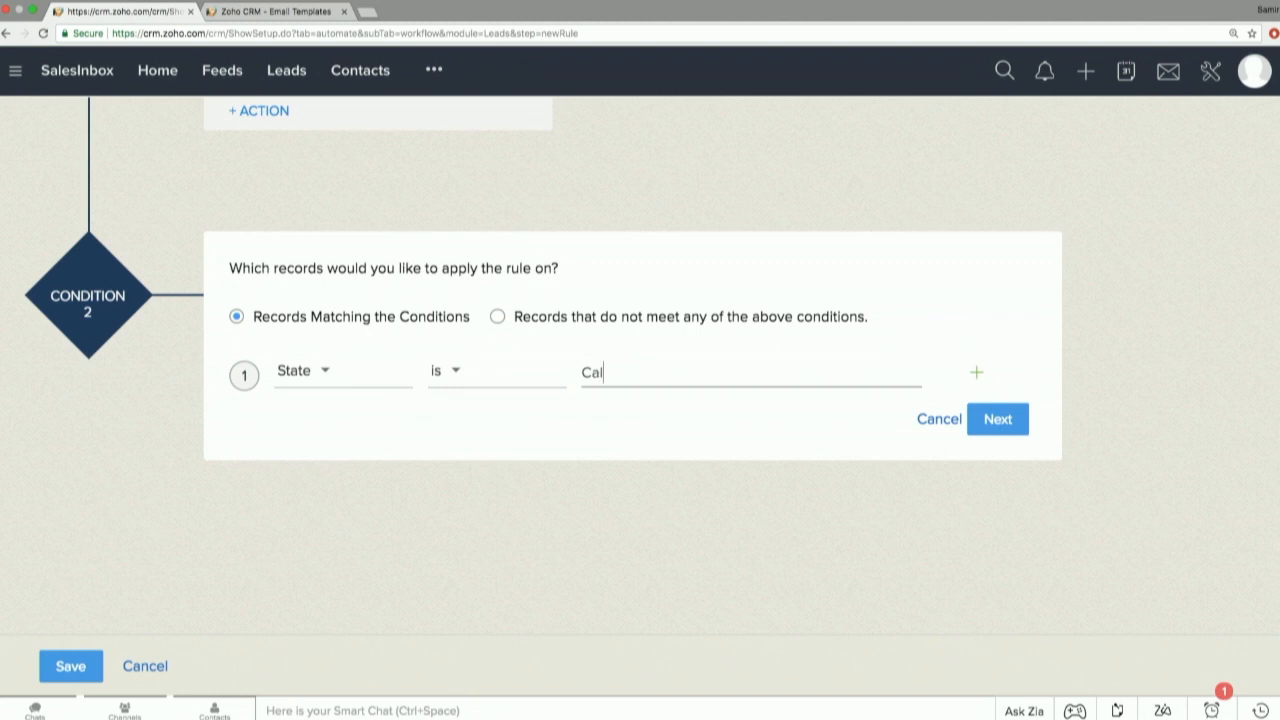
text(ifornia)
click(1003, 419)
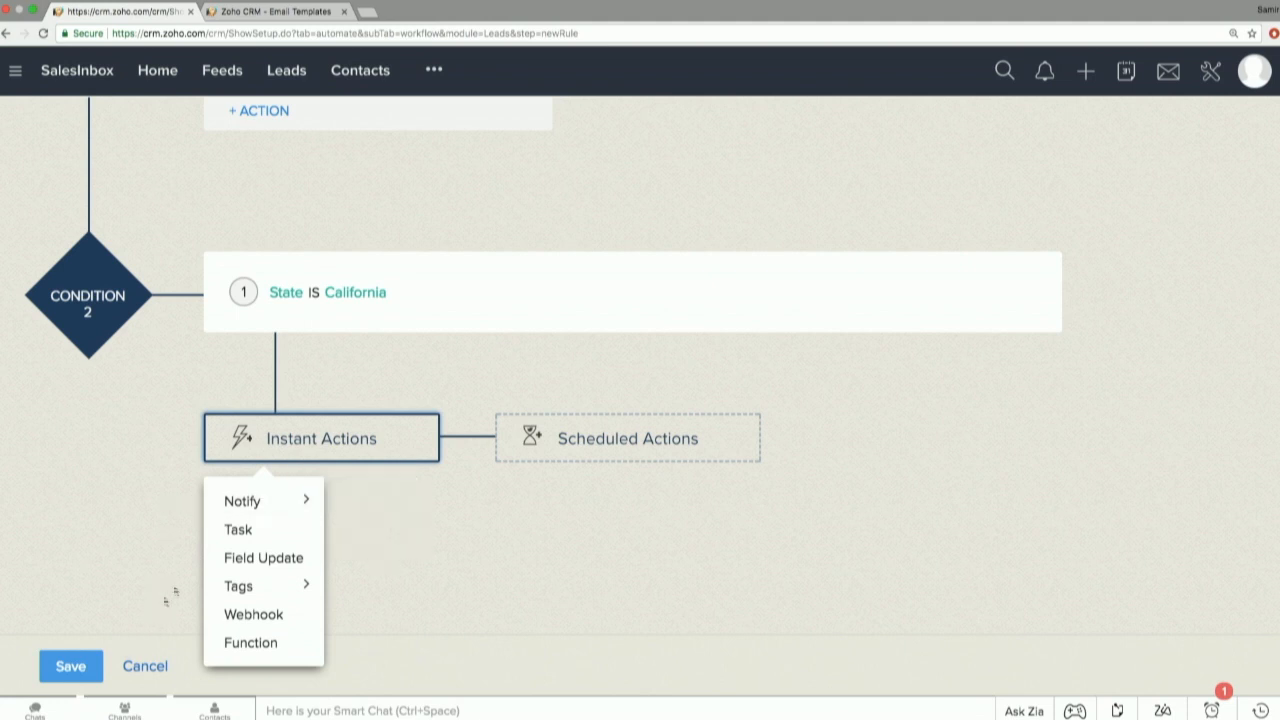
Cancel the new rule without saving and activate the existing Closed Won Workflow rule for Deals.
scroll(200, 357, up, 10)
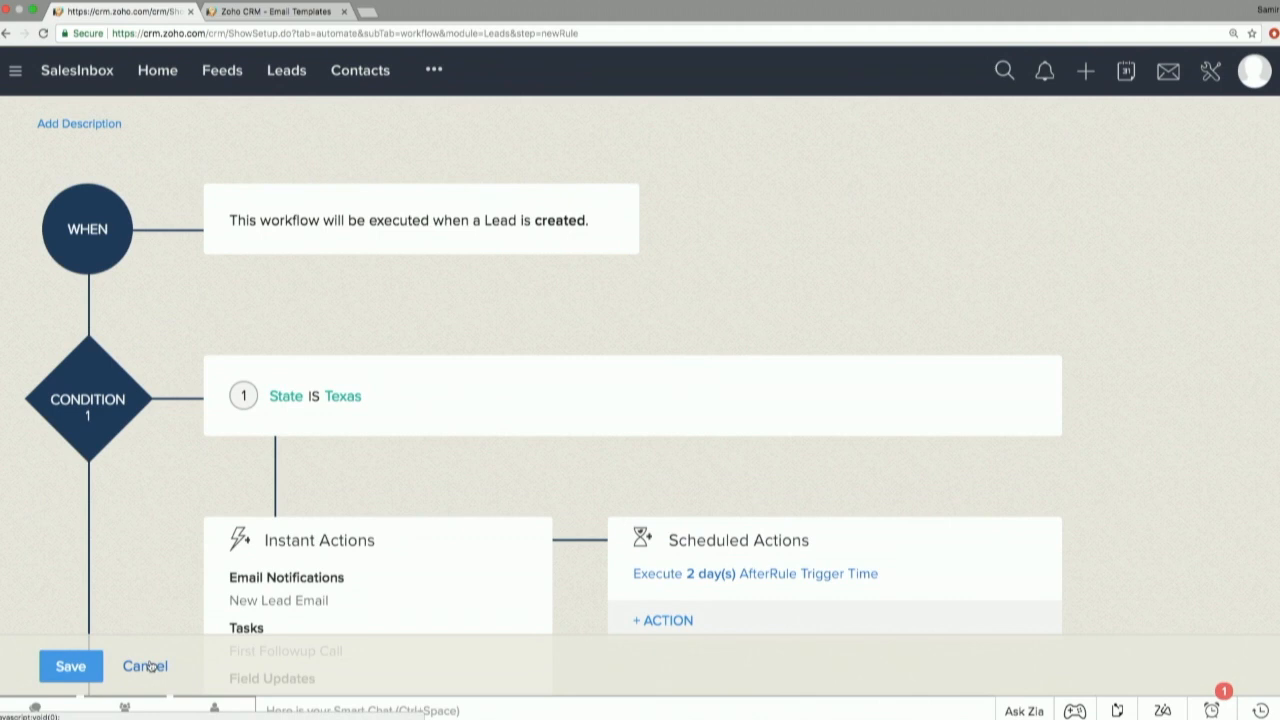
click(145, 666)
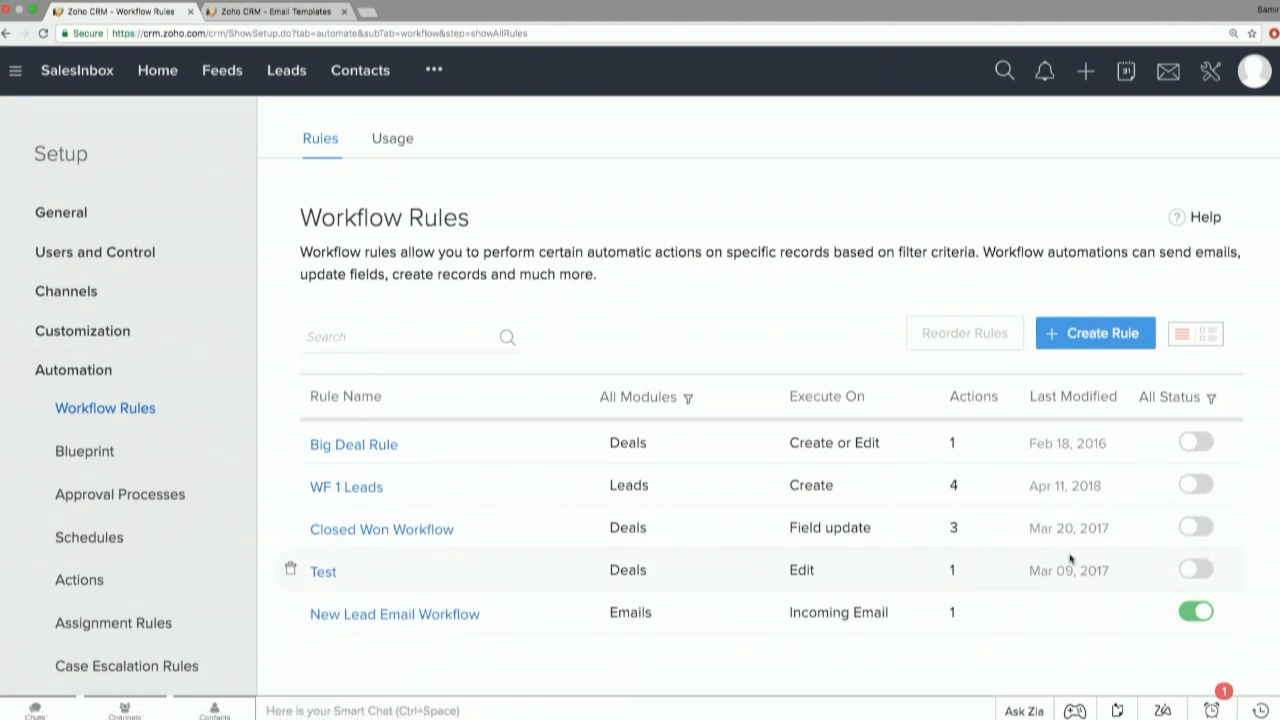
click(1189, 530)
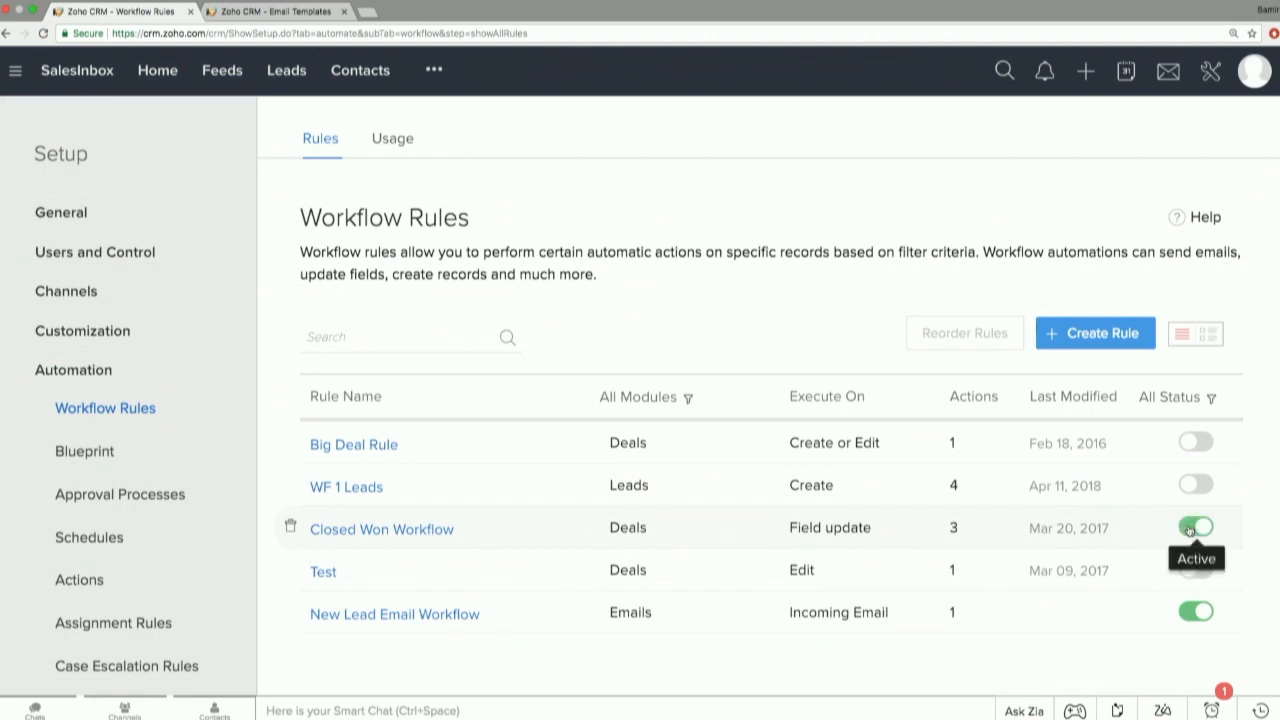
Open the Closed Won Workflow rule and review its trigger, condition and instant actions.
click(438, 540)
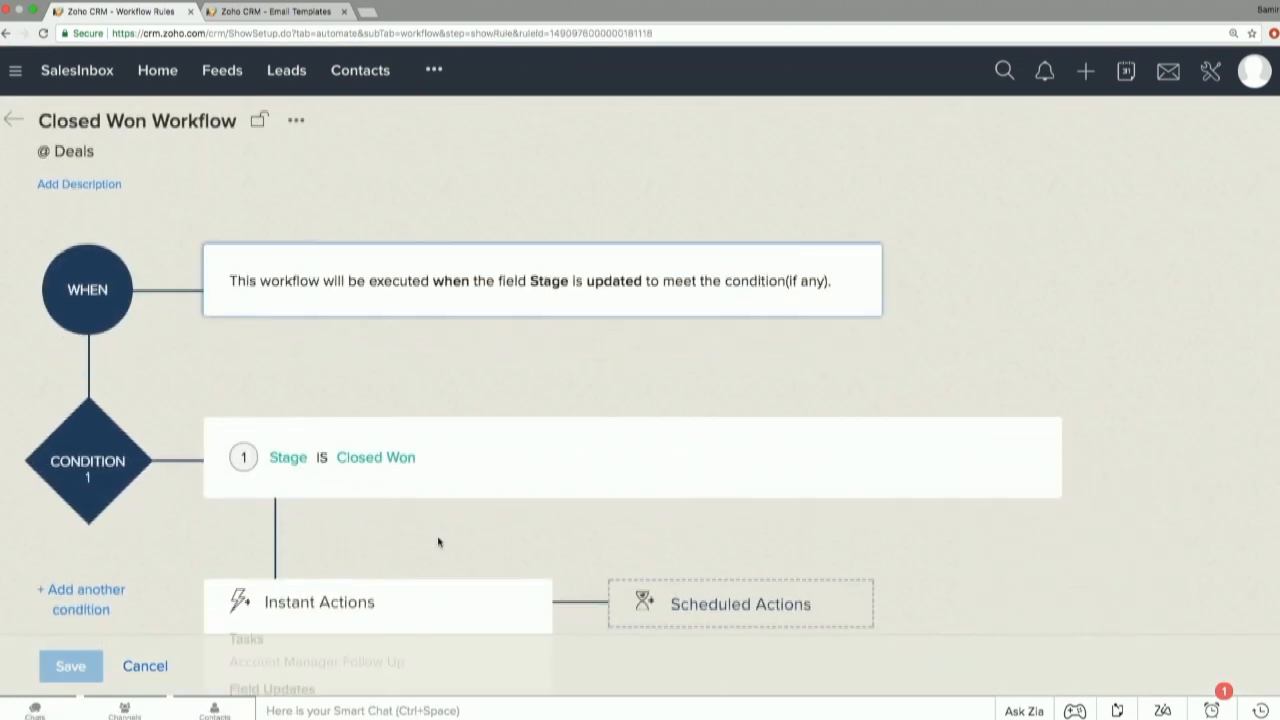
scroll(438, 542, down, 3)
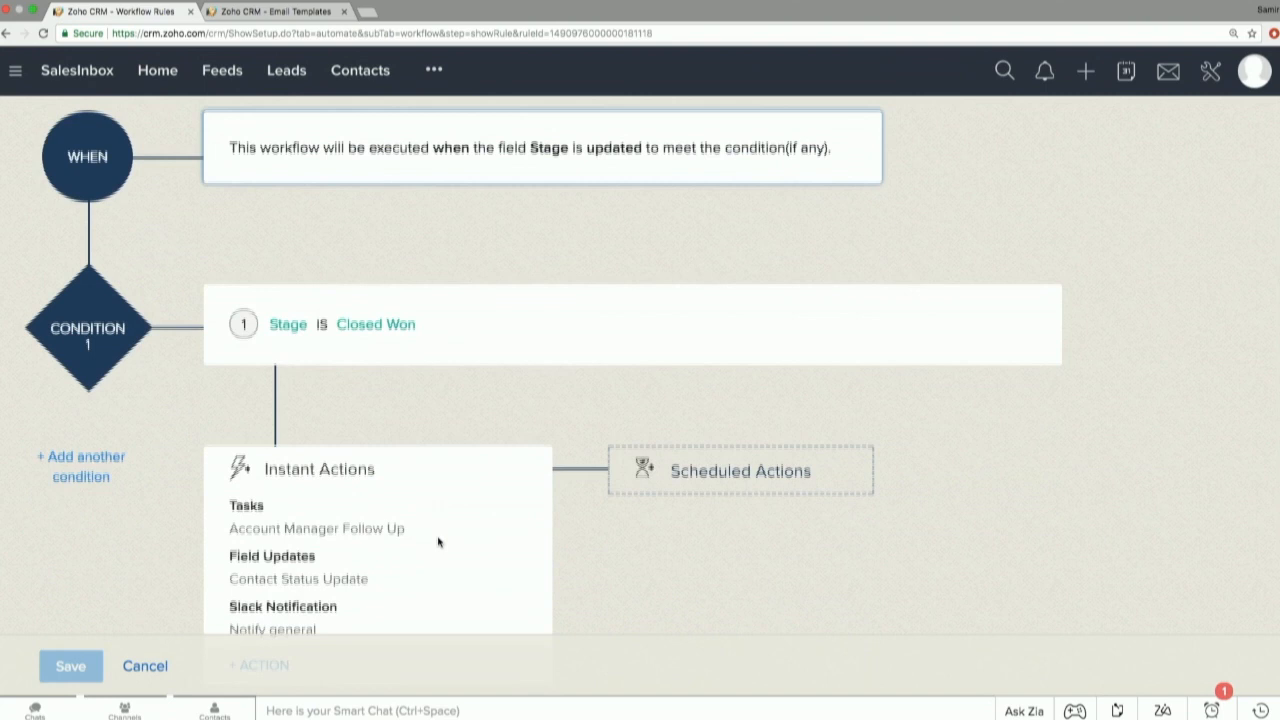
scroll(438, 542, down, 1)
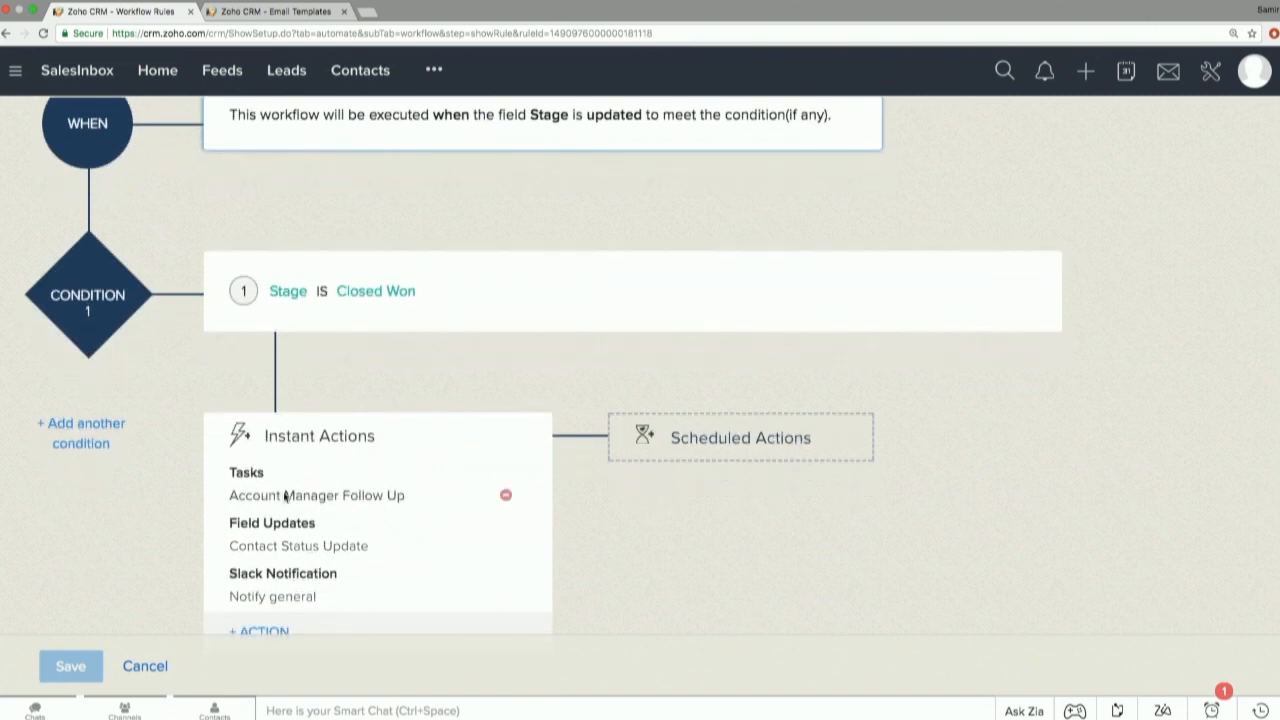
scroll(303, 570, down, 2)
scroll(305, 568, up, 5)
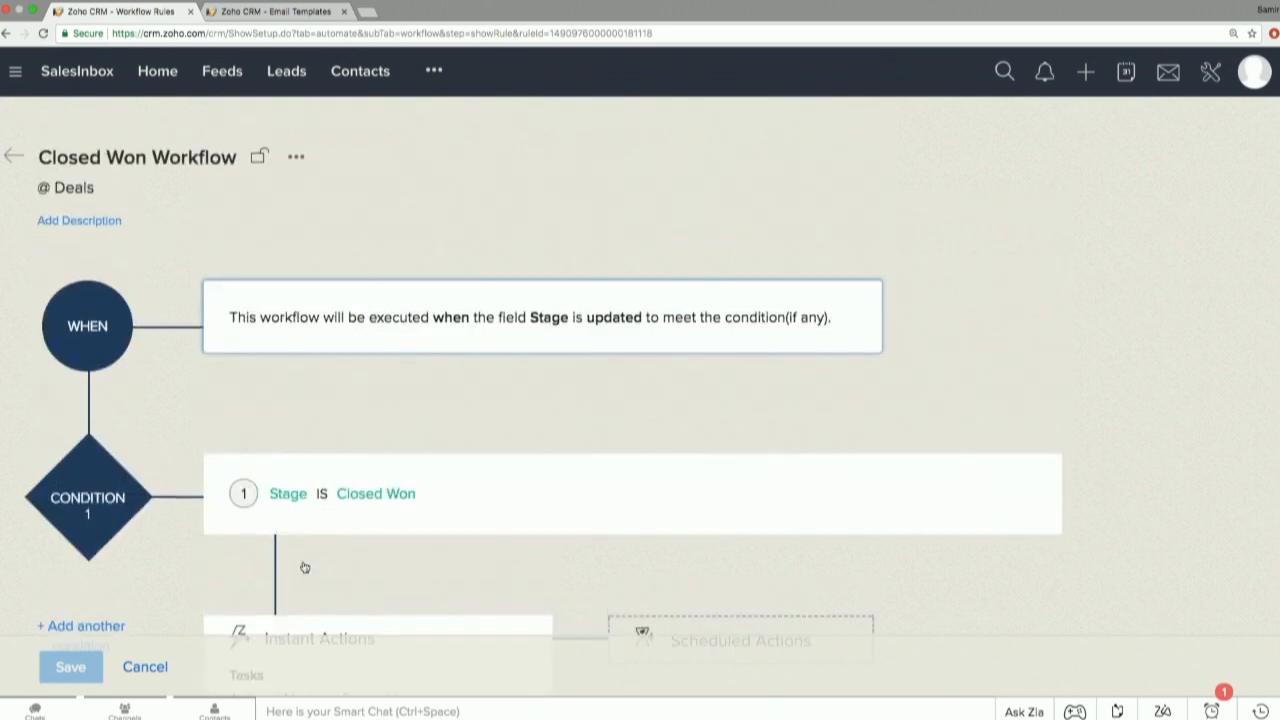
Go to the Deals module.
click(433, 70)
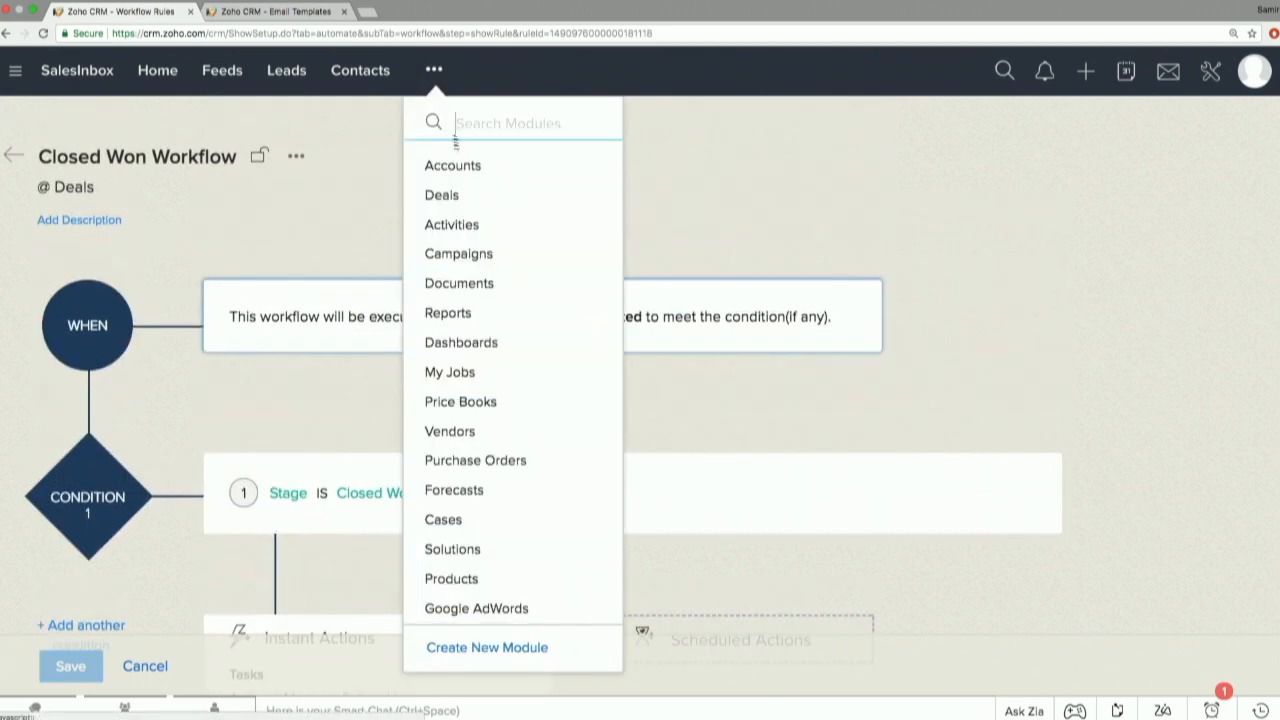
click(455, 200)
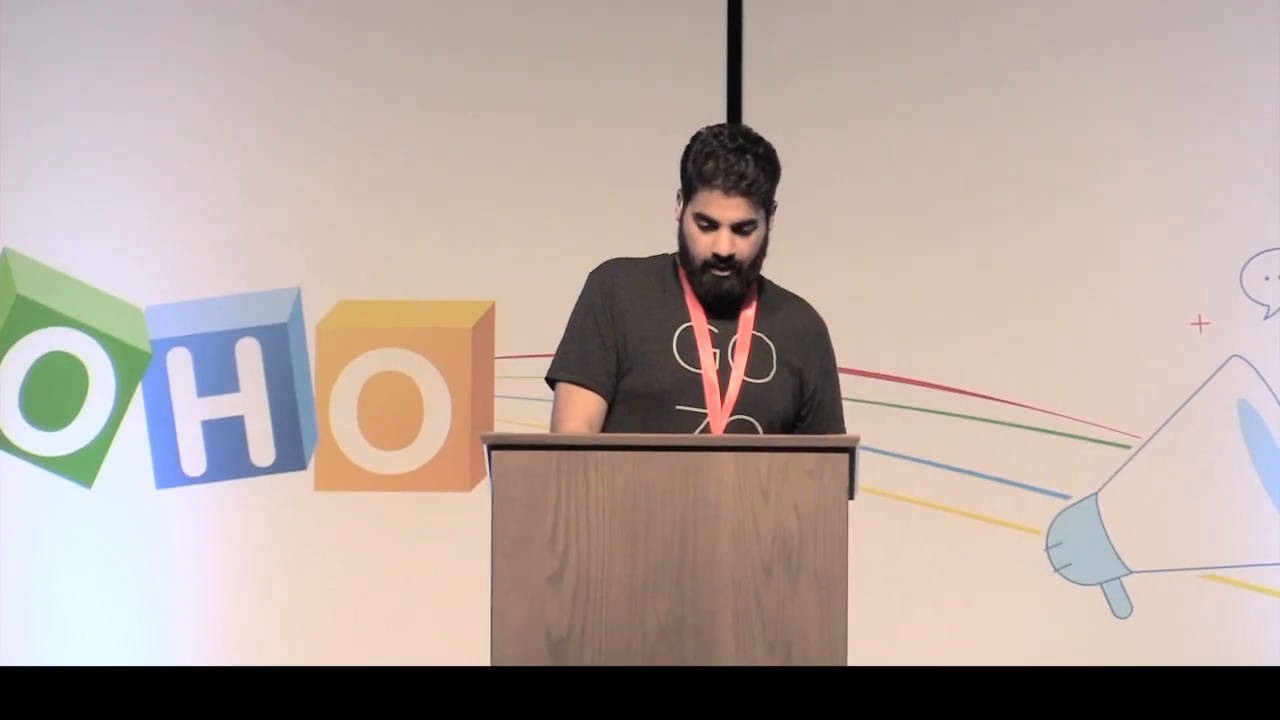
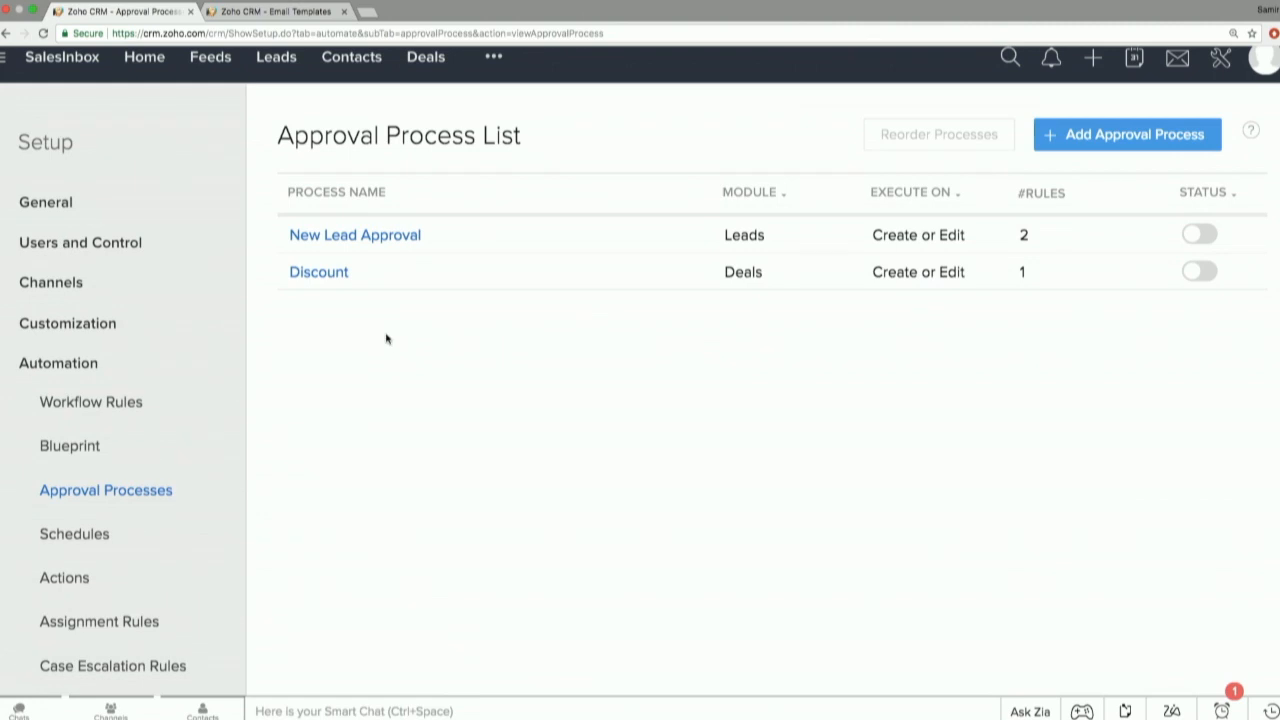
Open the Discount approval process for Deals and set its rule criterion to Discount % > 10.
mouse_move(325, 281)
click(325, 281)
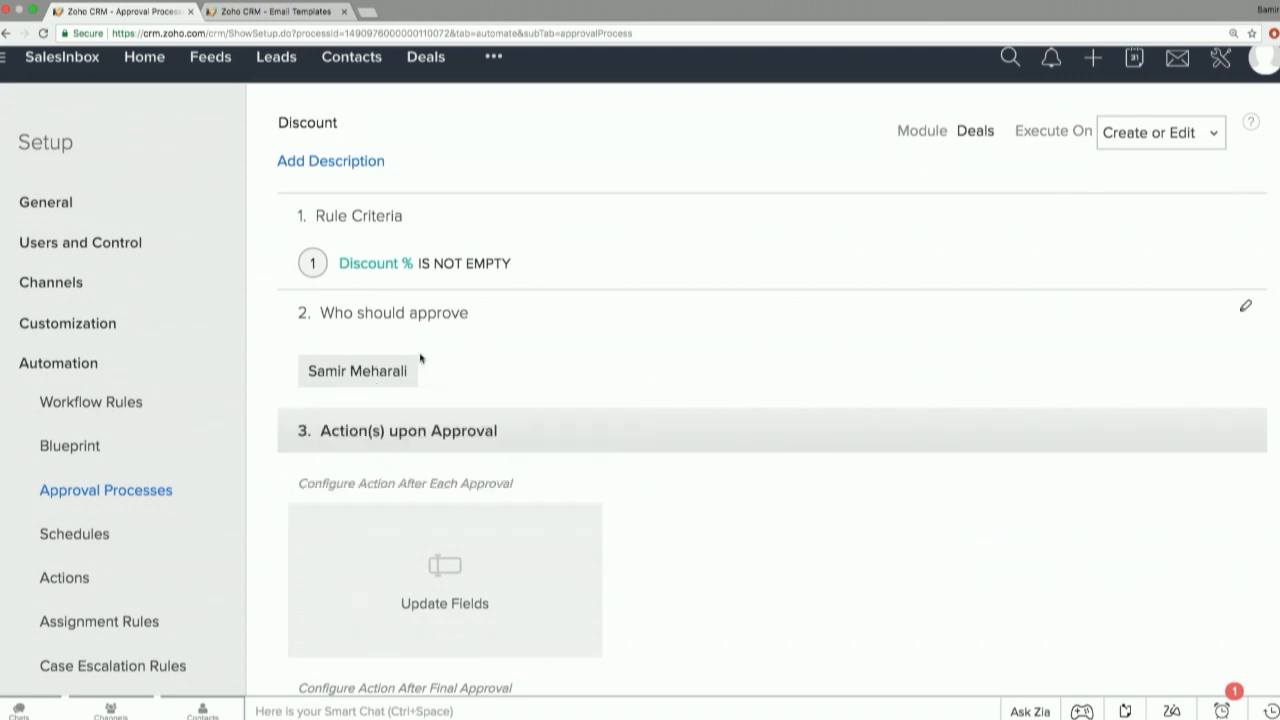
click(1245, 210)
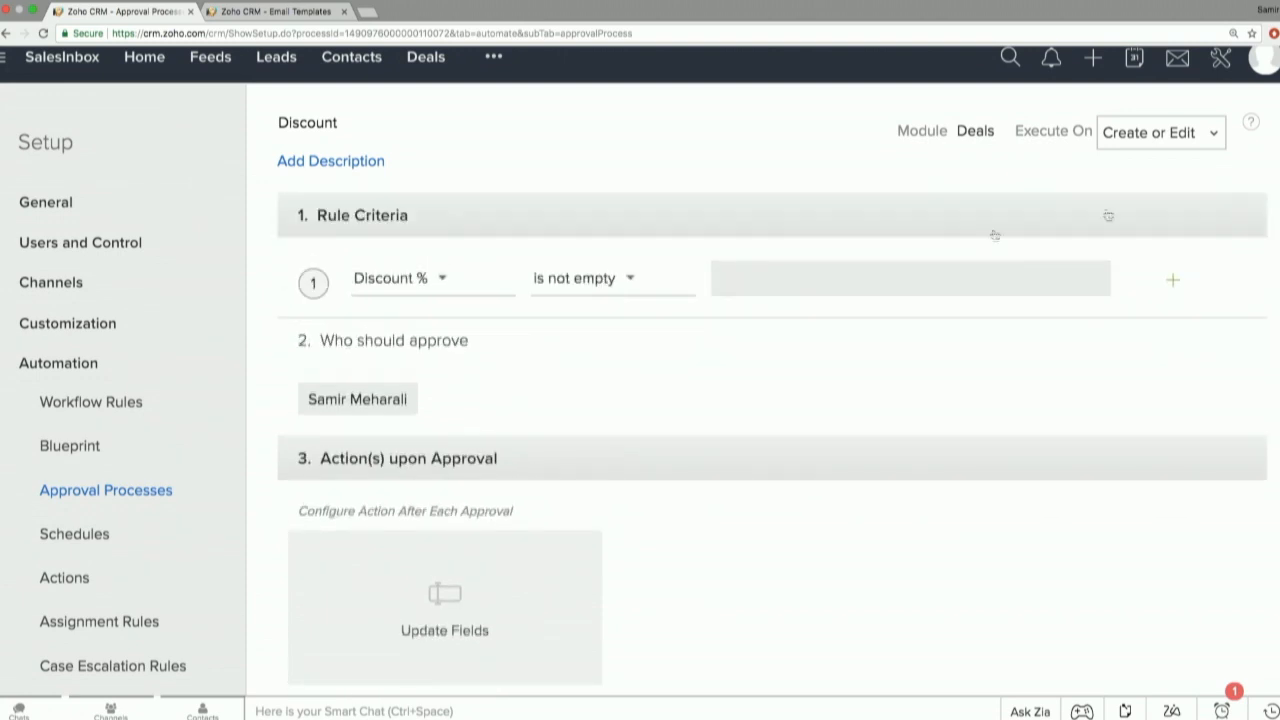
click(449, 280)
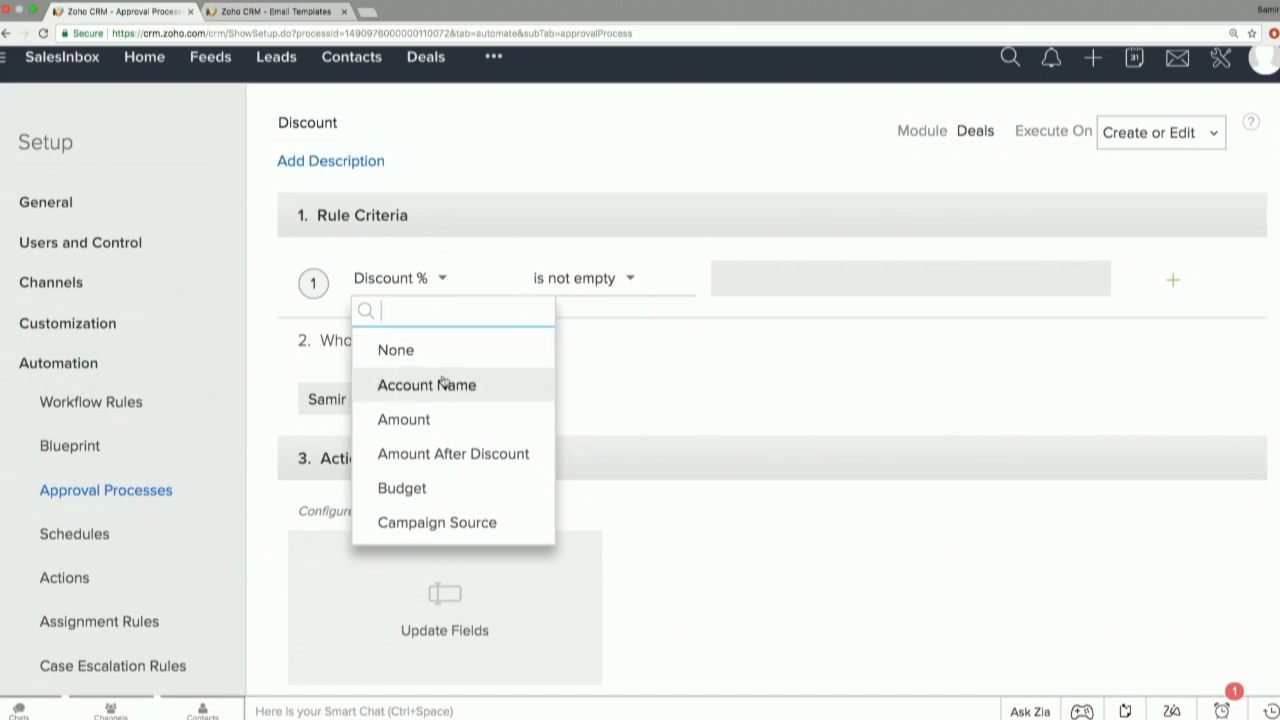
click(608, 280)
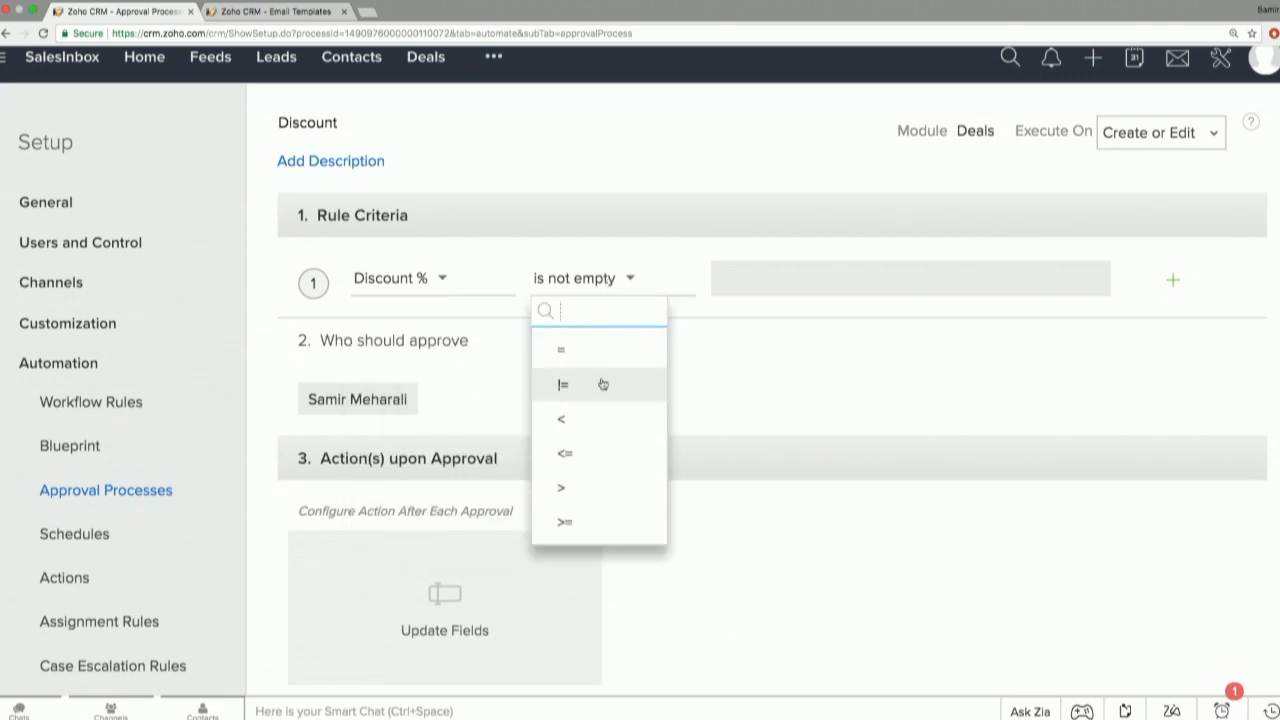
click(574, 486)
click(739, 277)
text(10)
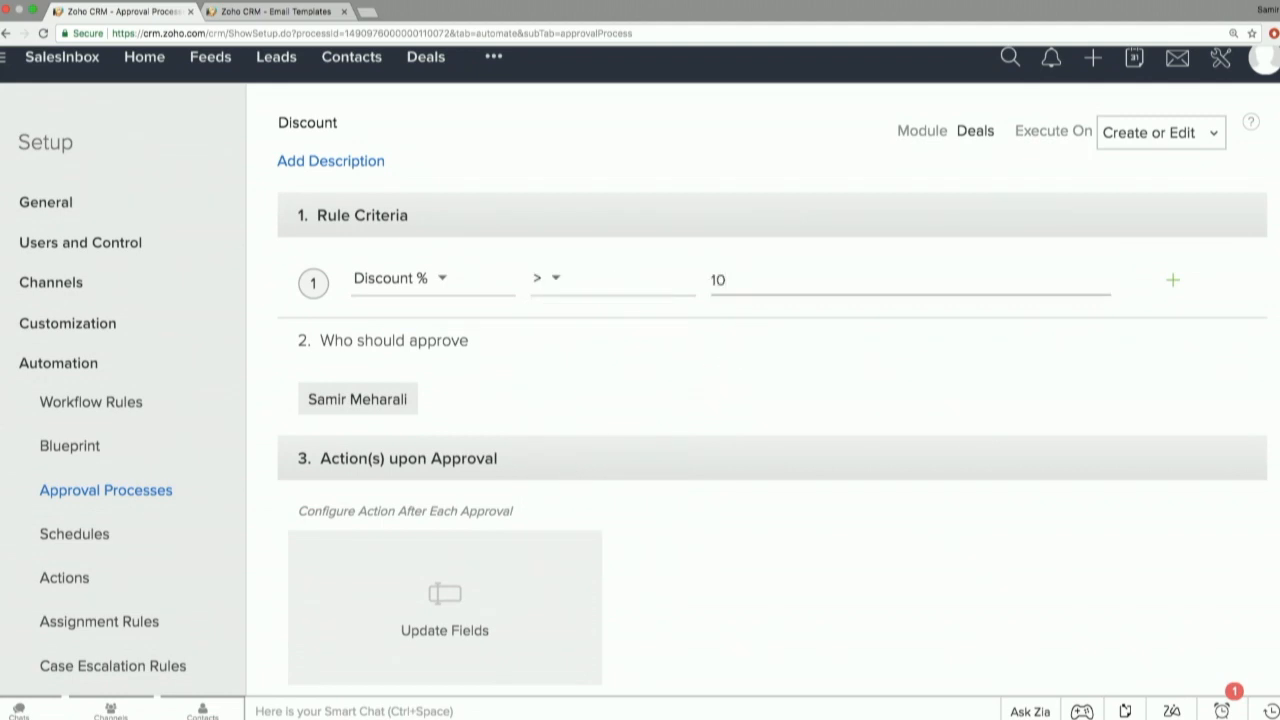
click(696, 334)
click(674, 268)
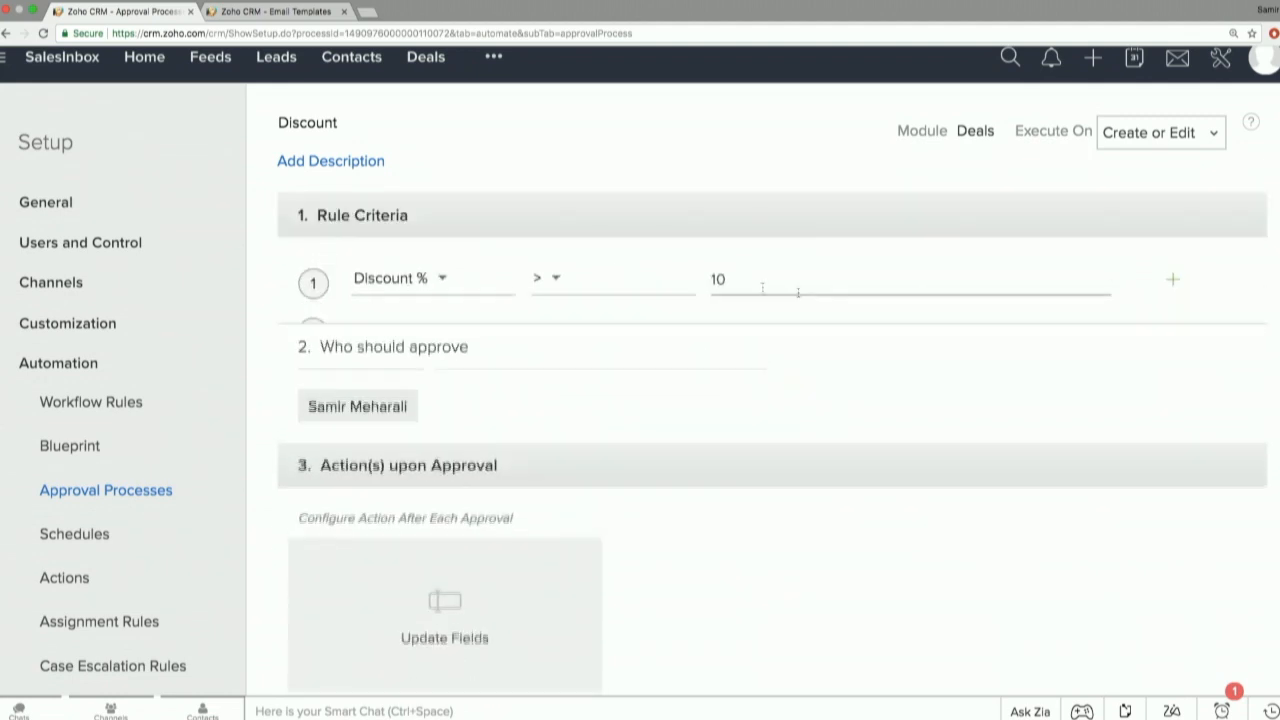
click(1176, 284)
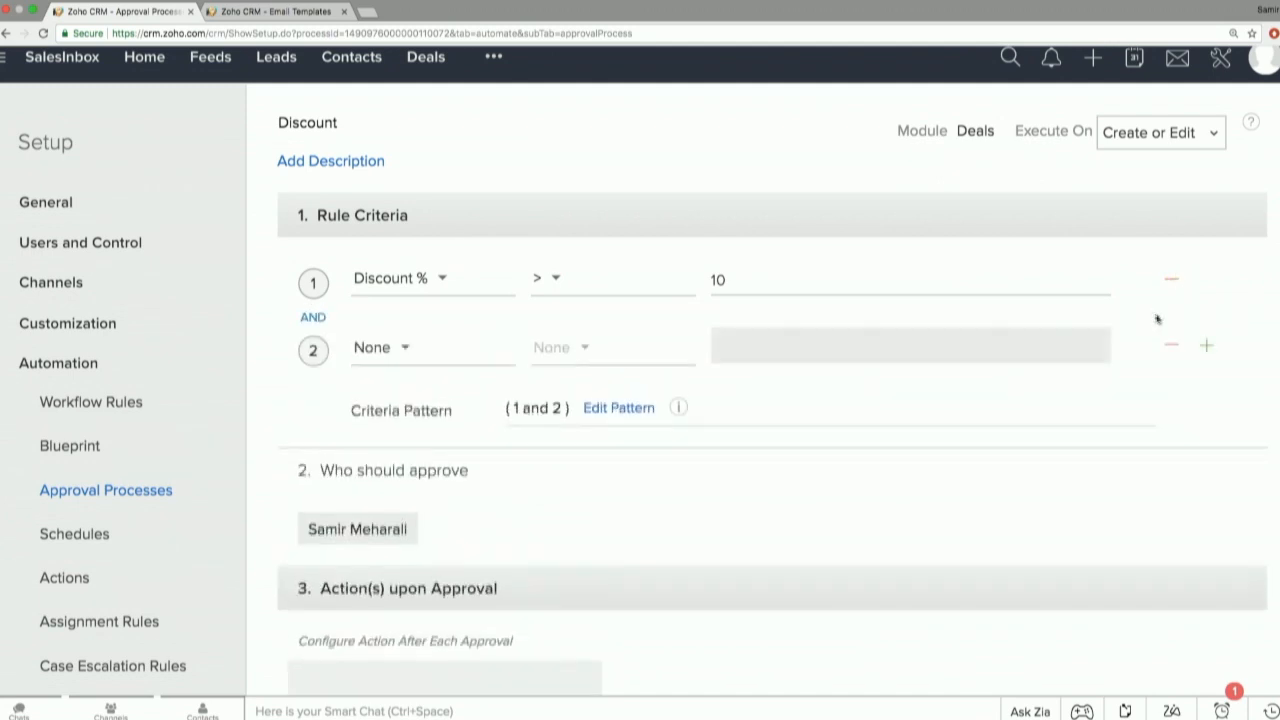
click(1205, 346)
click(1171, 413)
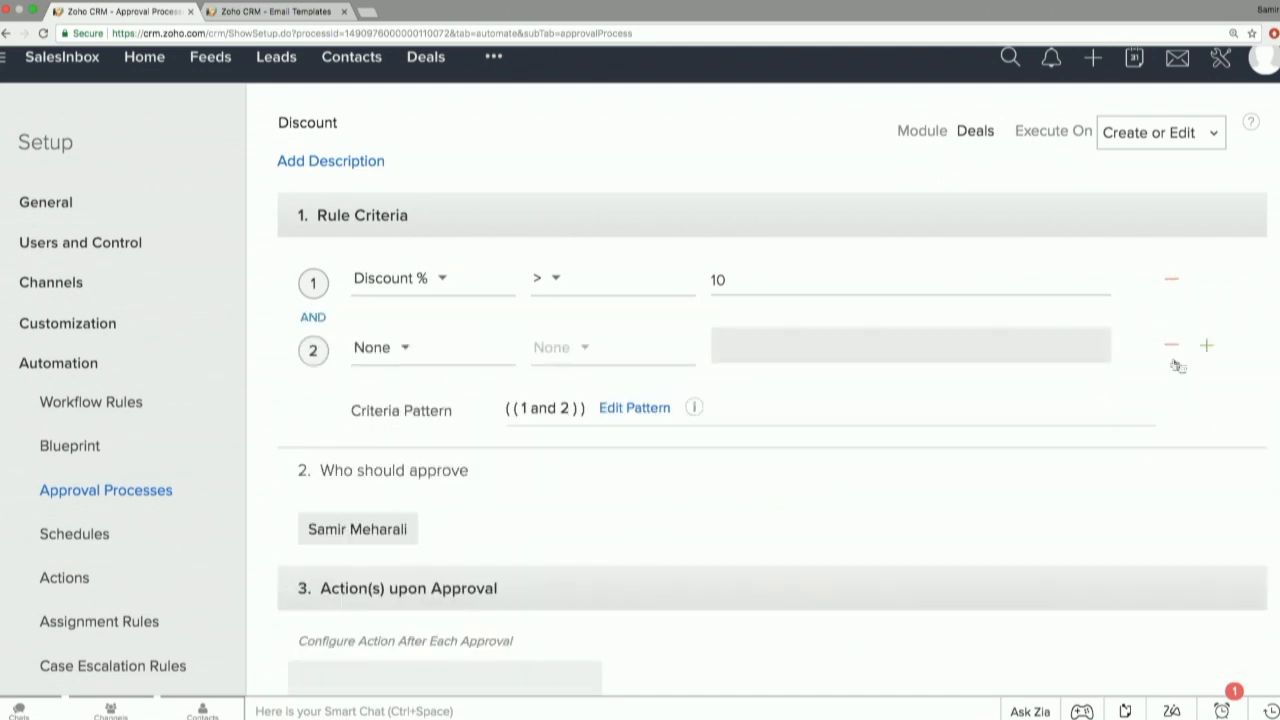
click(1171, 348)
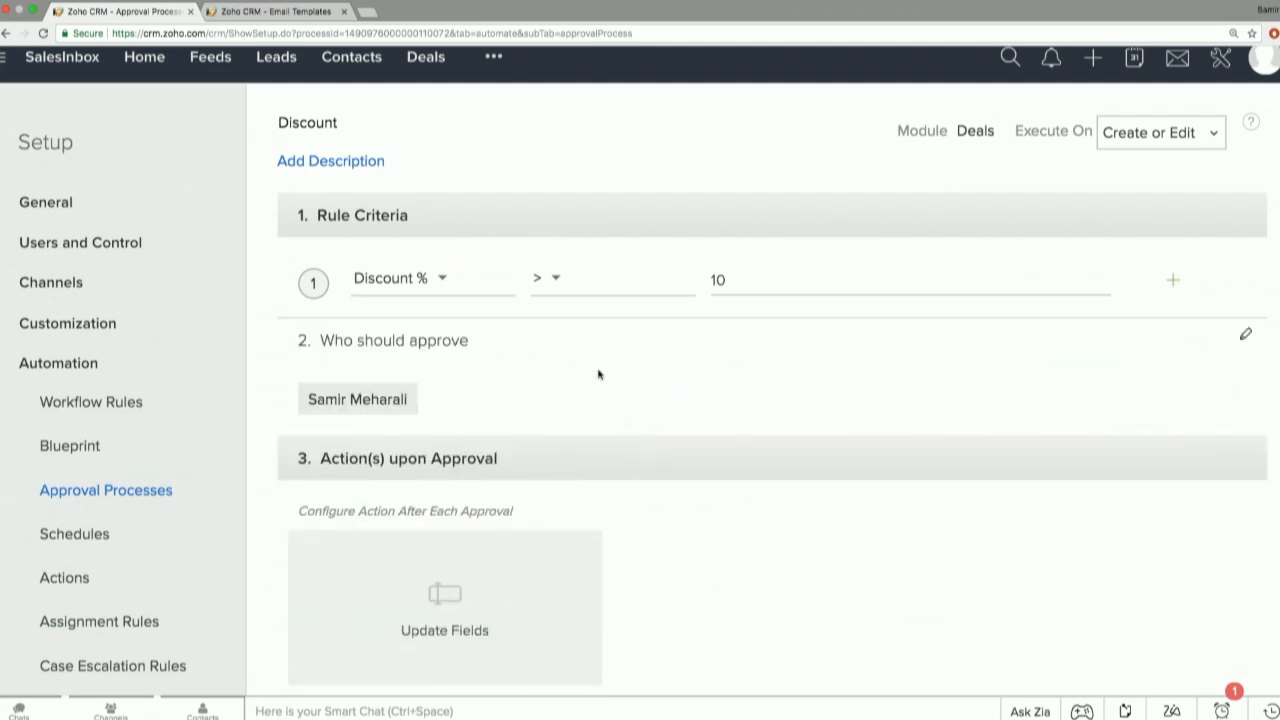
Set the process approver to the Manager role instead of an individual user.
scroll(486, 403, down, 2)
click(400, 306)
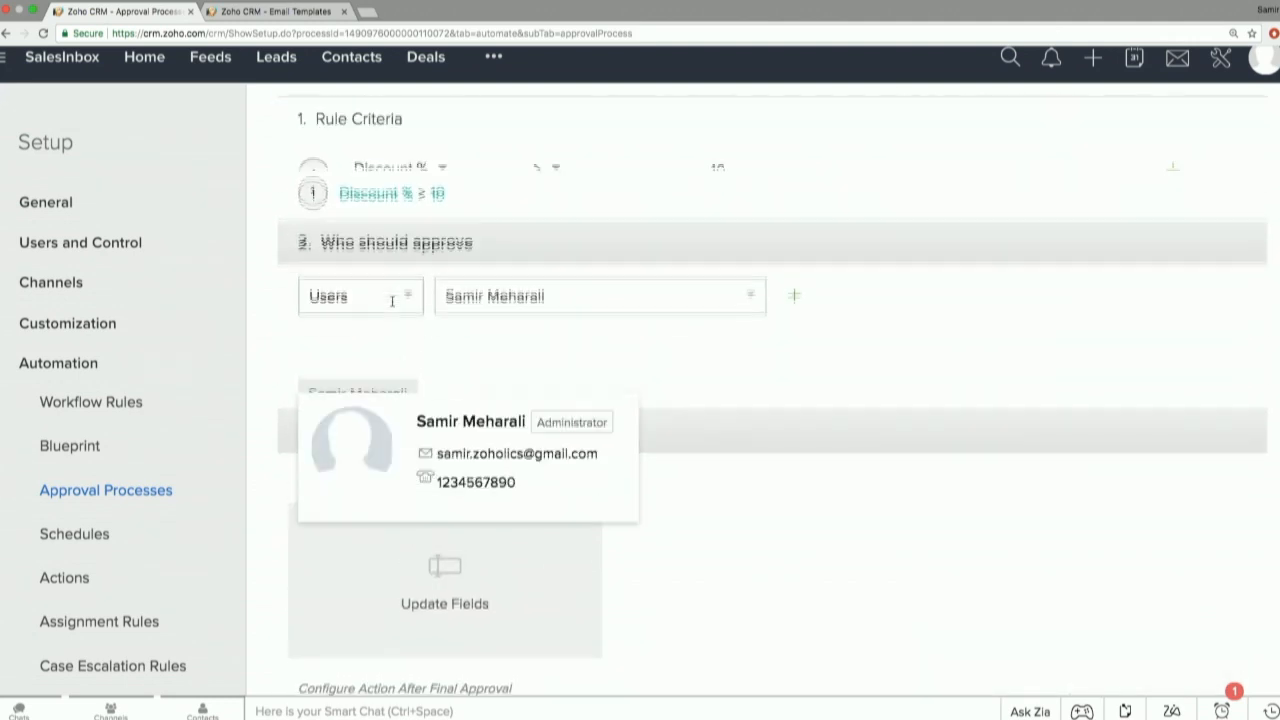
click(393, 278)
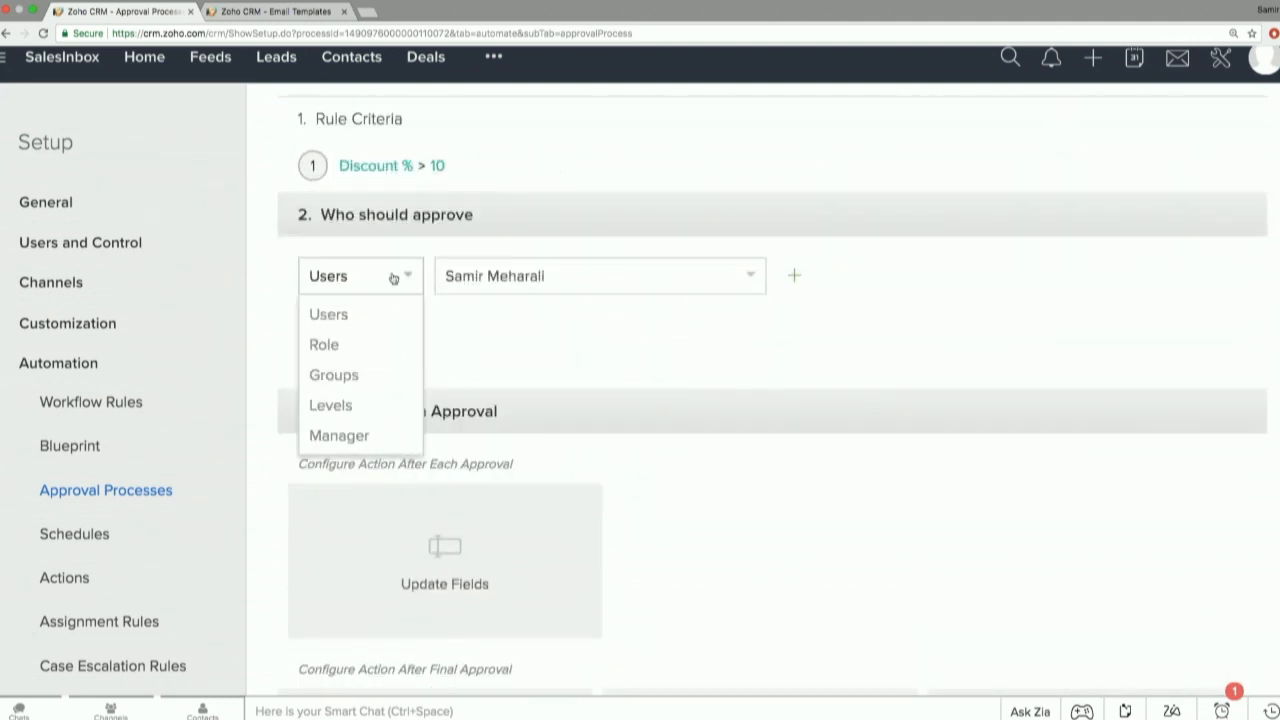
click(380, 338)
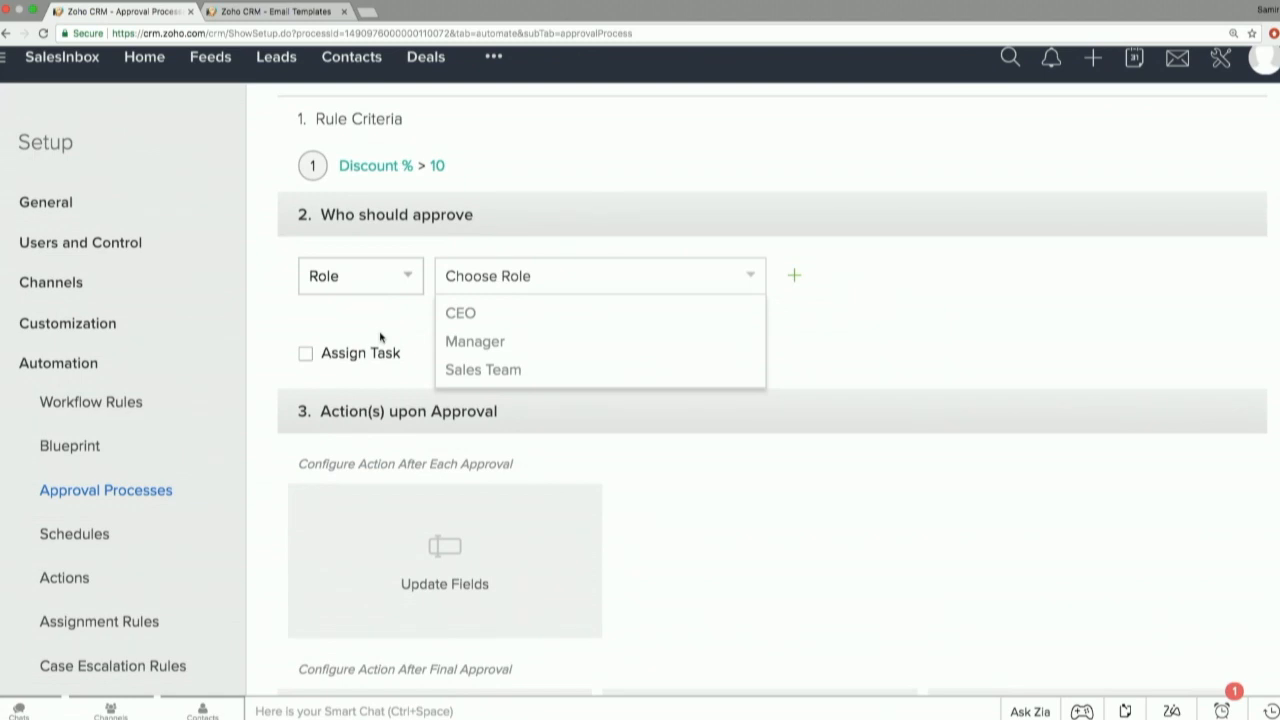
click(464, 342)
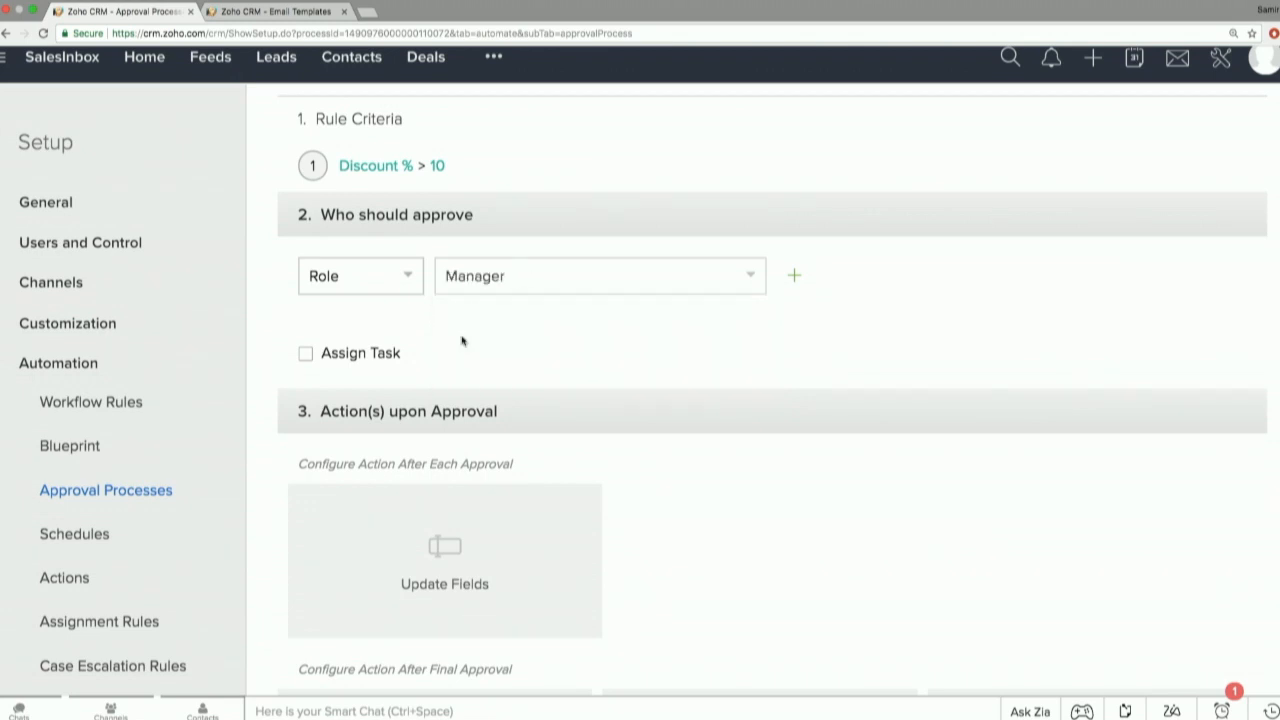
Add a second approver of type Users and choose the administrator's user account.
click(391, 287)
click(582, 338)
click(796, 278)
click(421, 335)
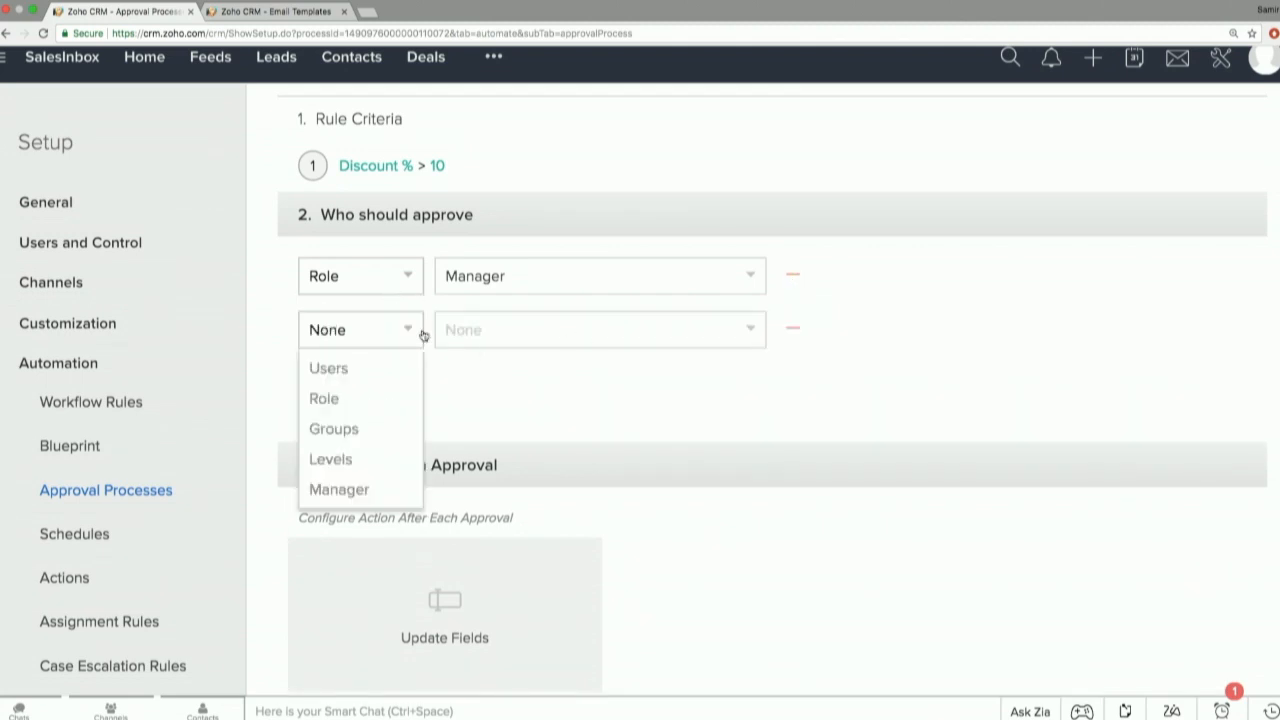
click(328, 368)
click(528, 352)
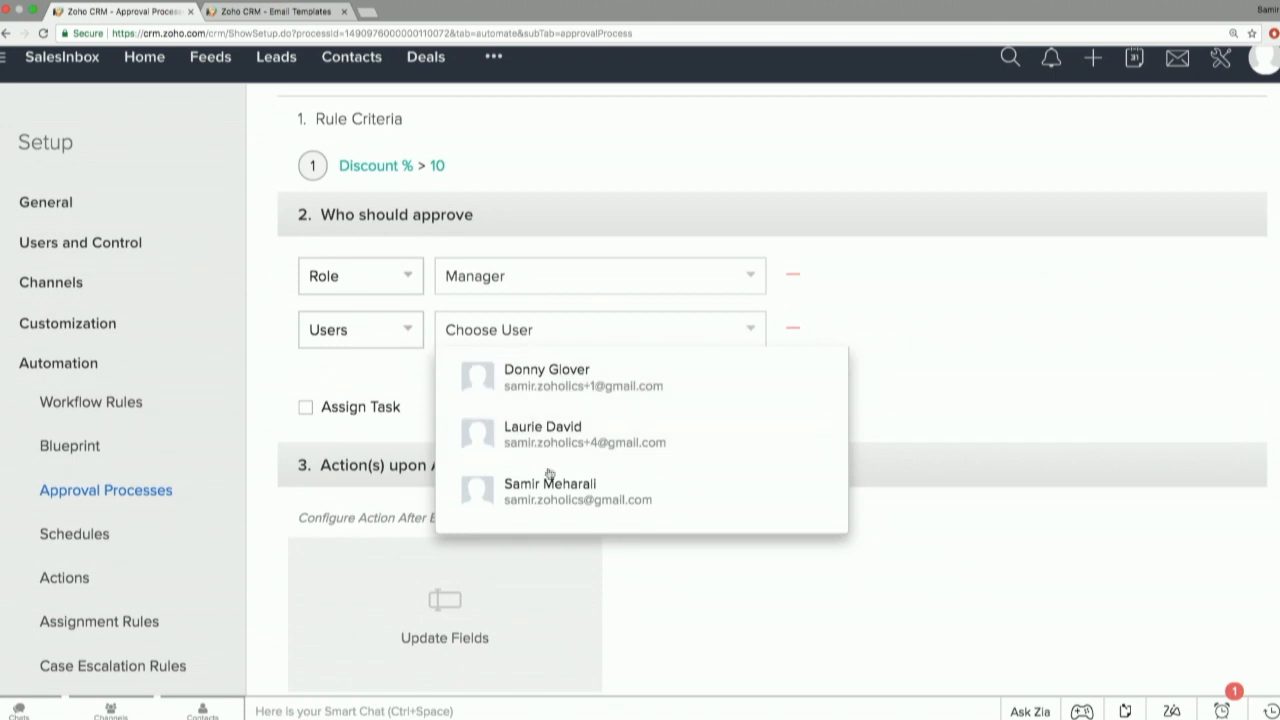
click(549, 474)
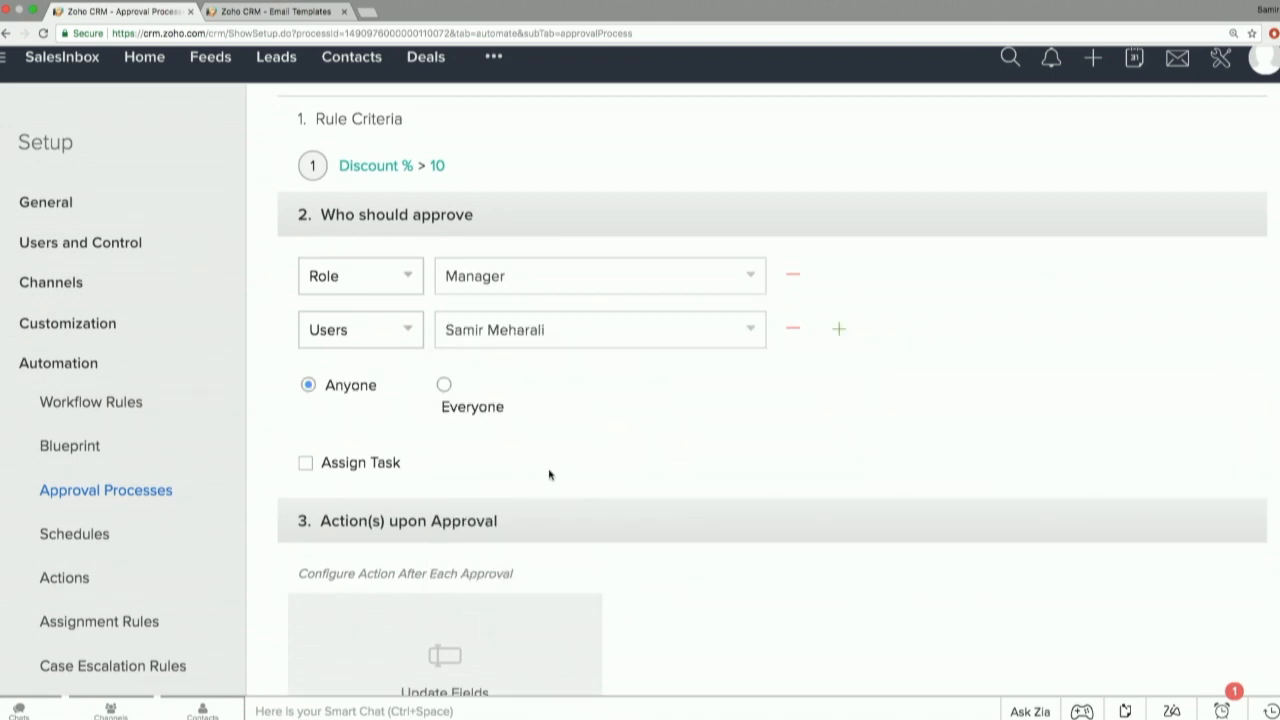
Require approval from everyone in sequential order, and switch the Assign Task option on and off again.
click(444, 386)
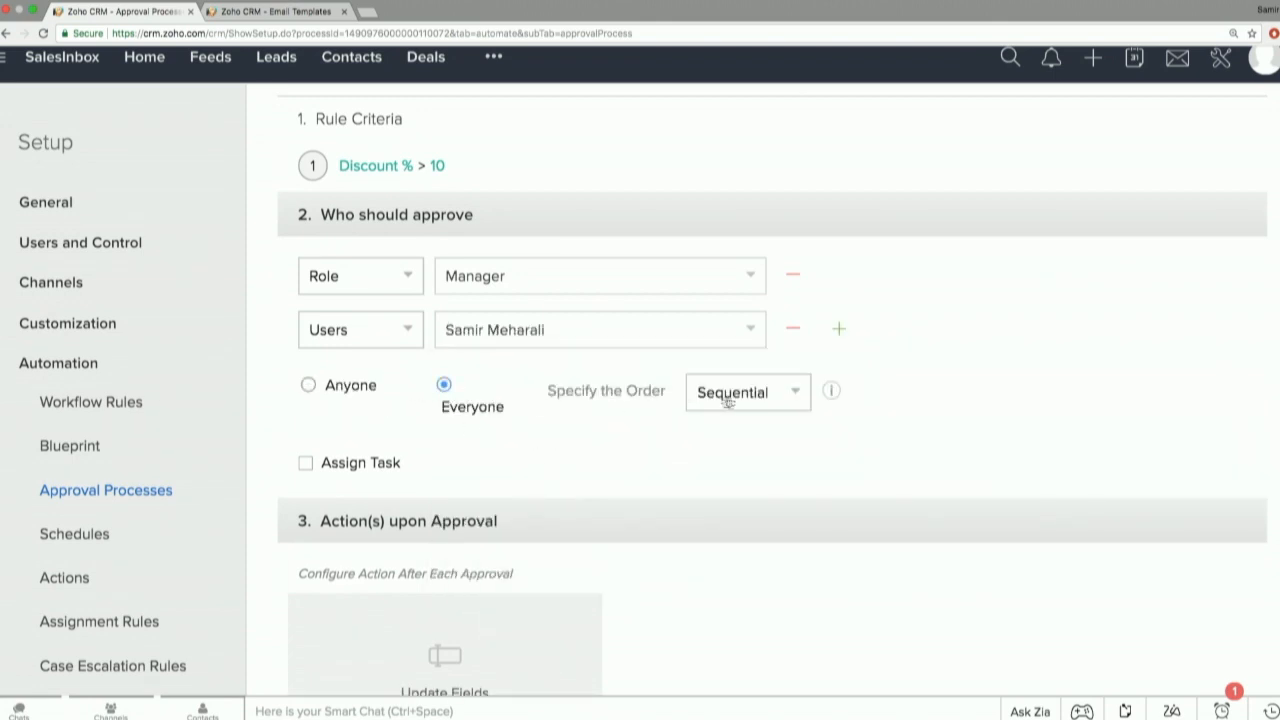
click(735, 400)
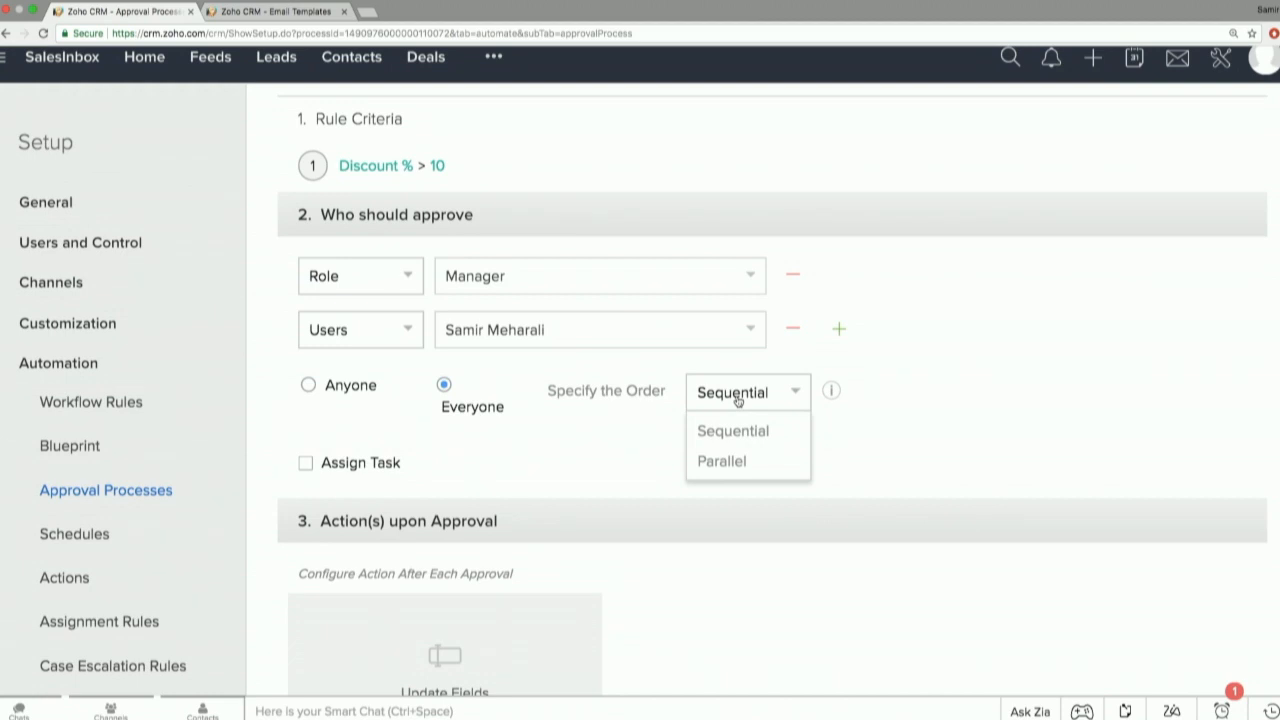
click(340, 392)
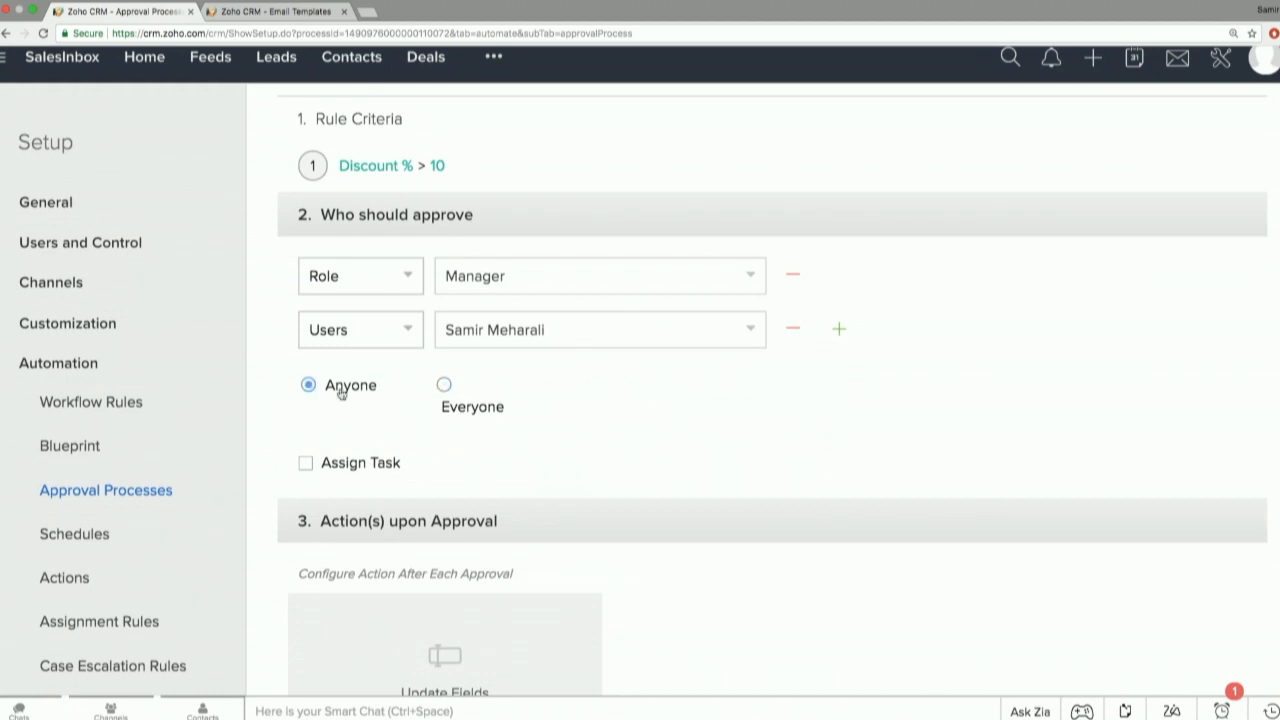
click(444, 386)
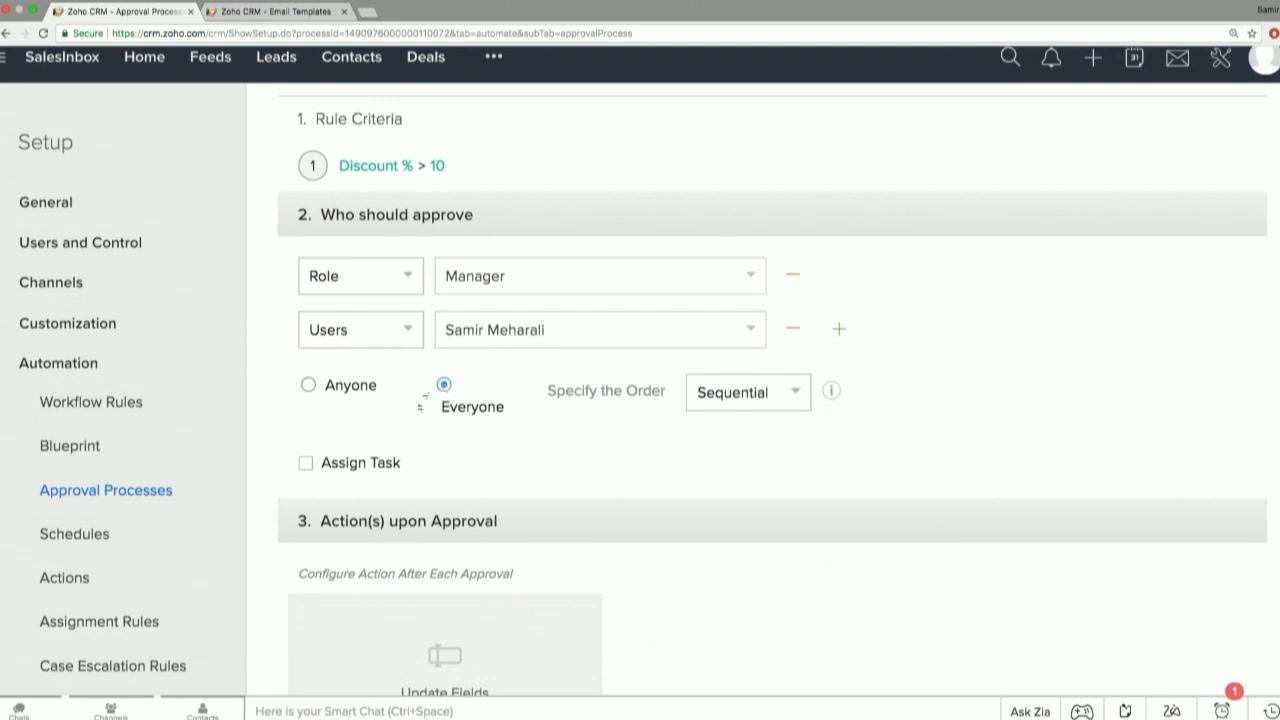
click(339, 466)
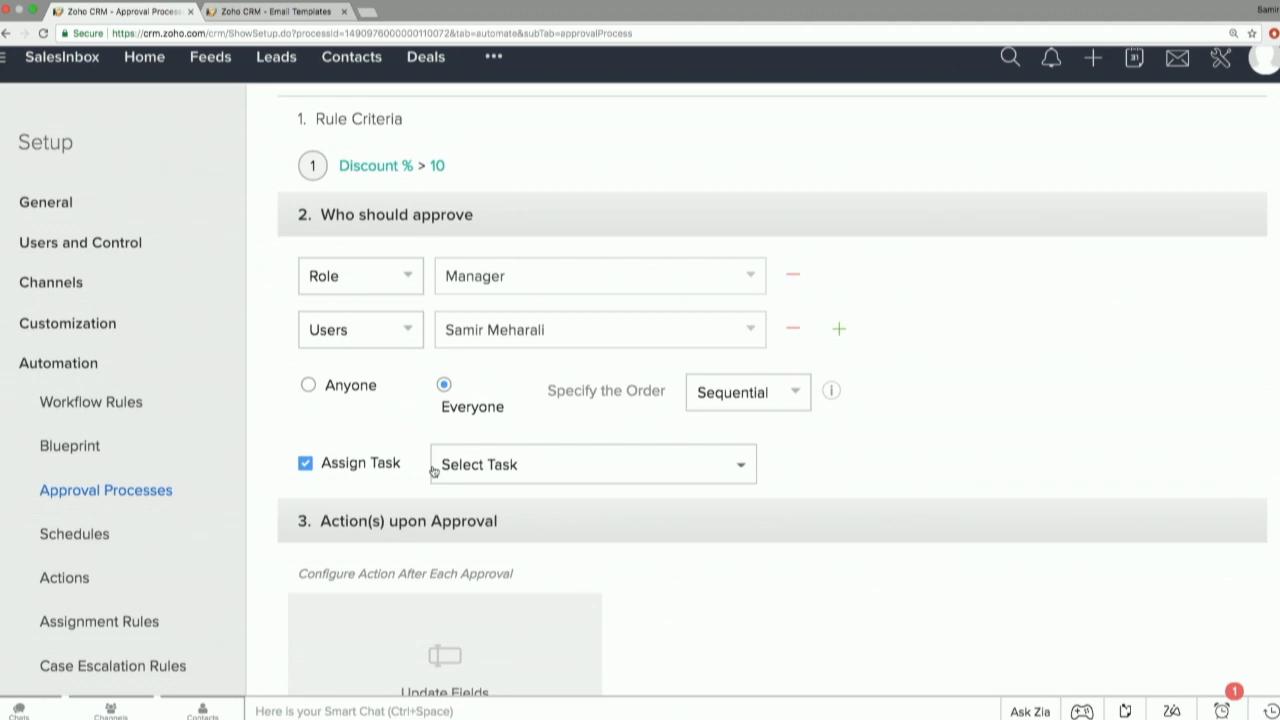
click(355, 465)
Review the actions that can be configured after each approval, after final approval and upon rejection.
scroll(355, 465, down, 3)
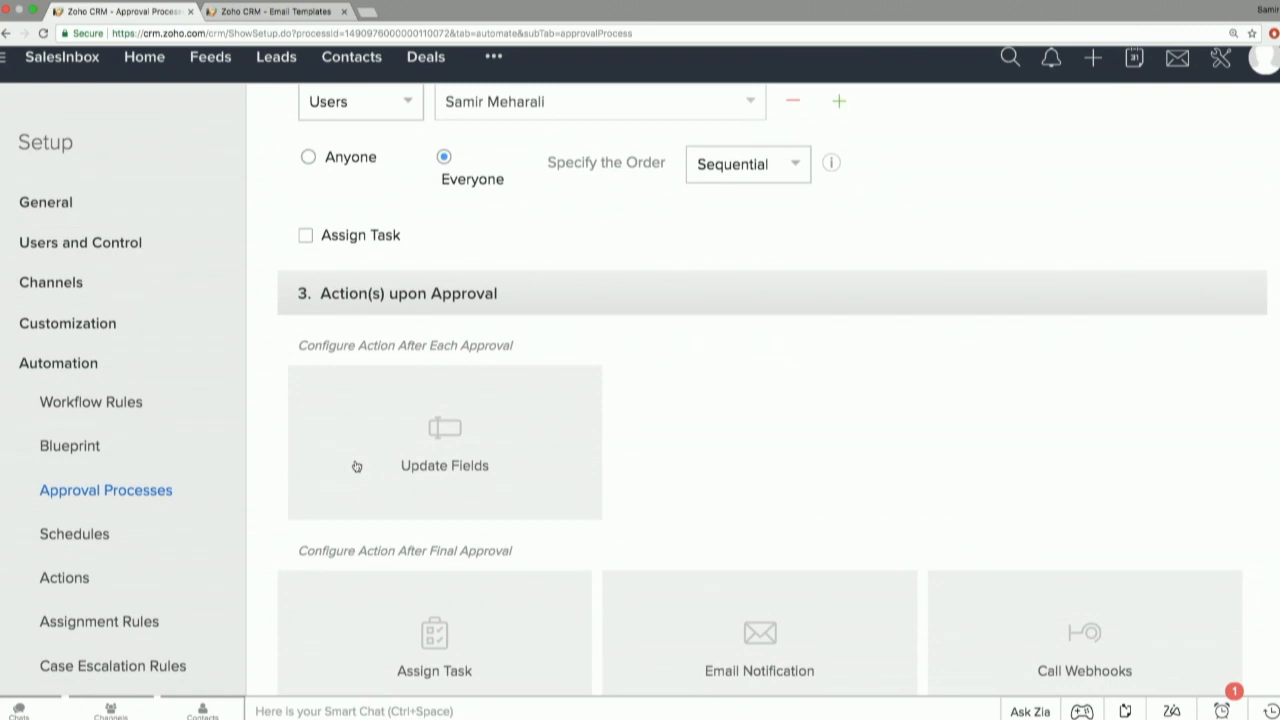
scroll(356, 466, down, 1)
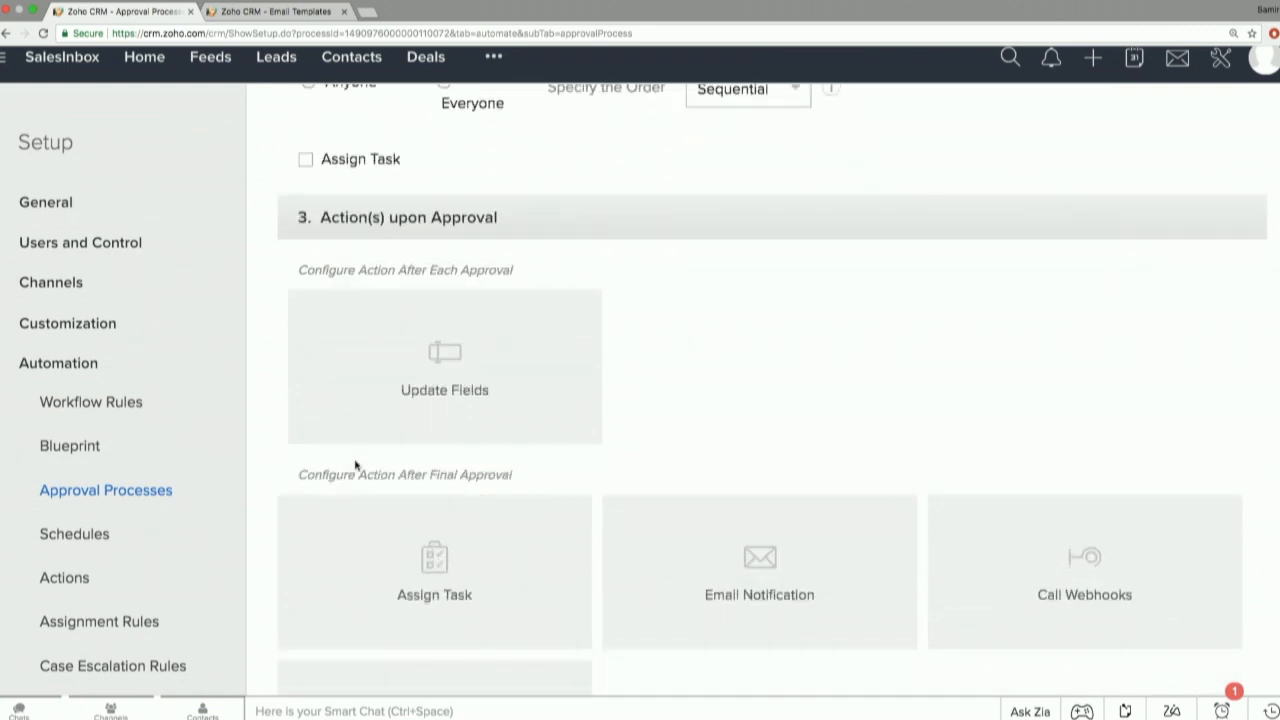
scroll(355, 465, down, 1)
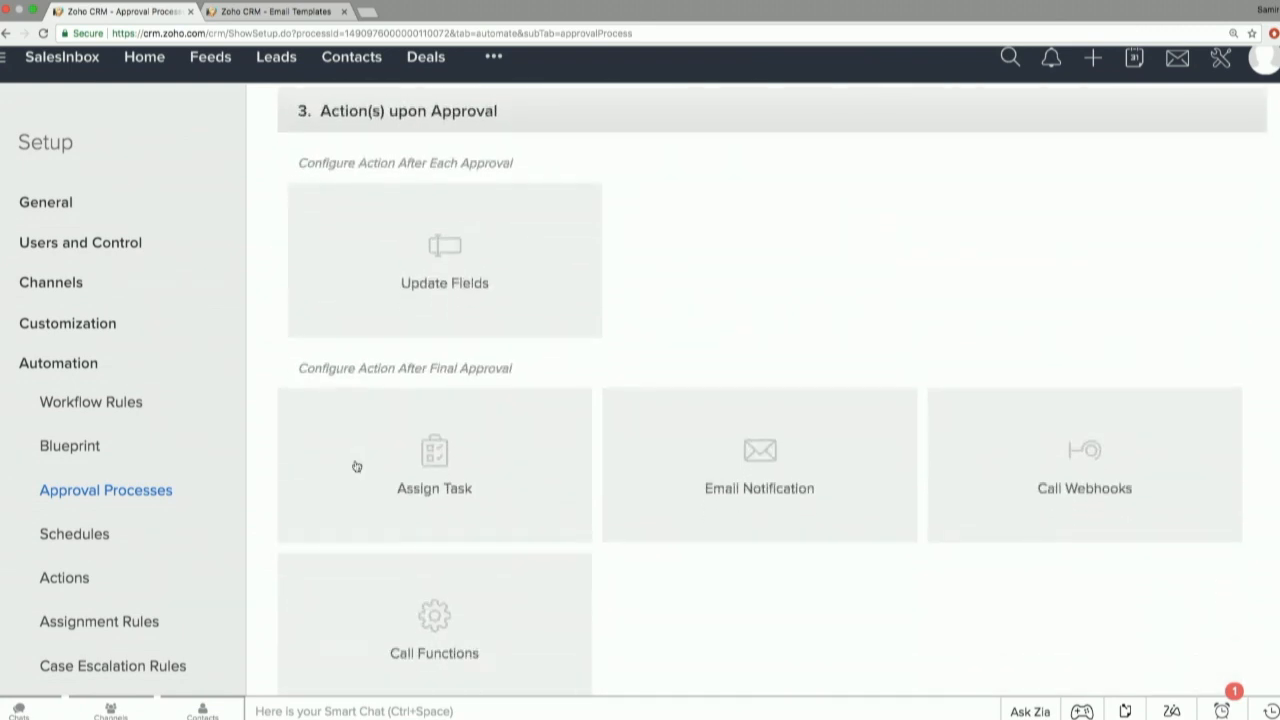
scroll(697, 486, down, 4)
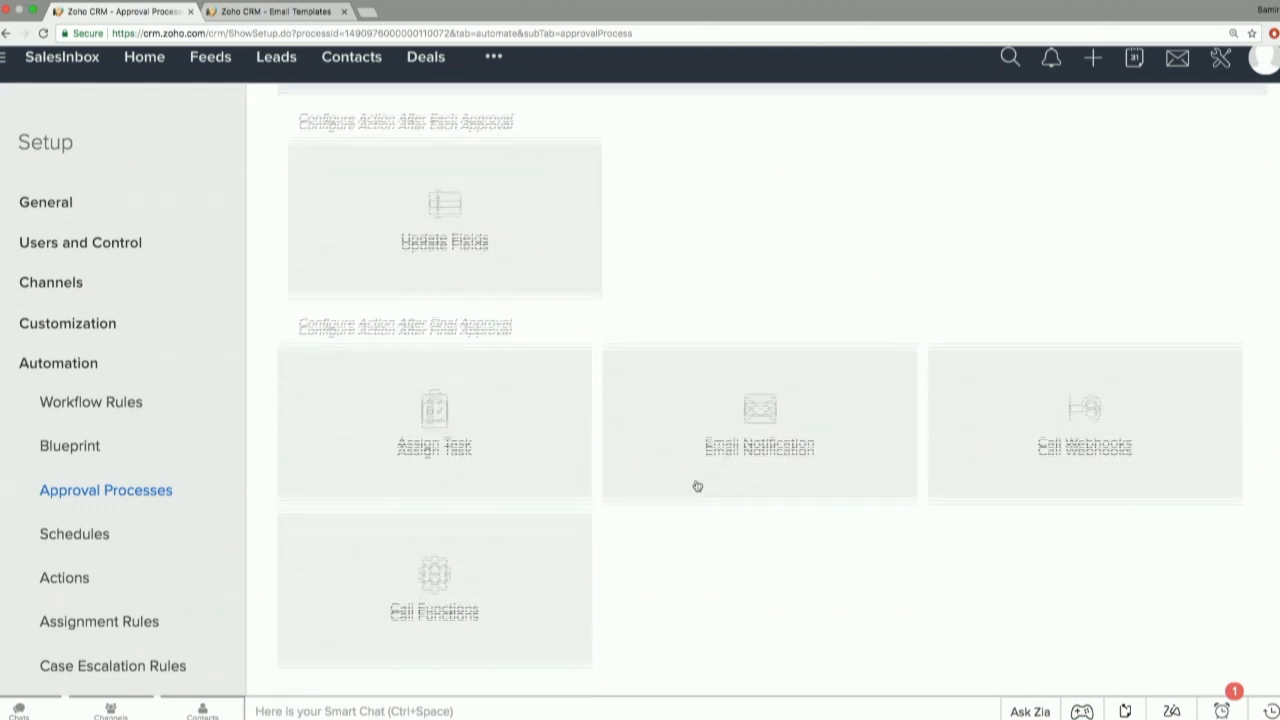
scroll(697, 486, down, 1)
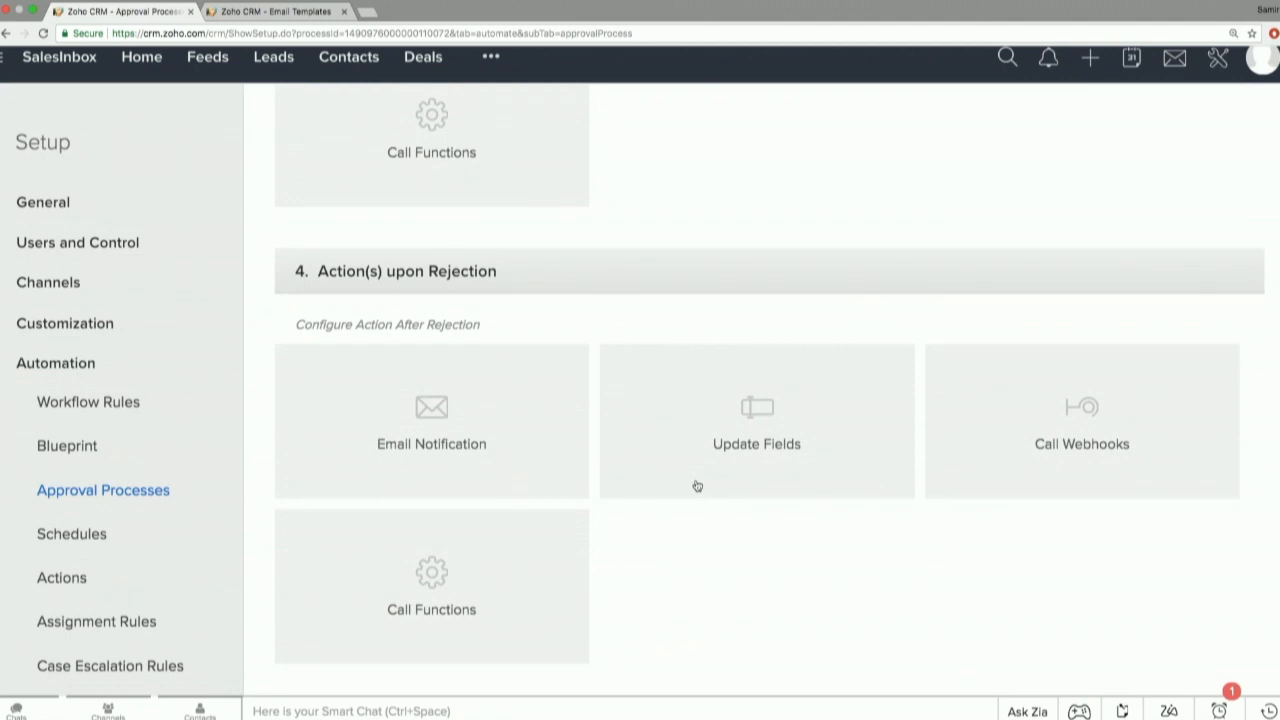
scroll(697, 486, up, 10)
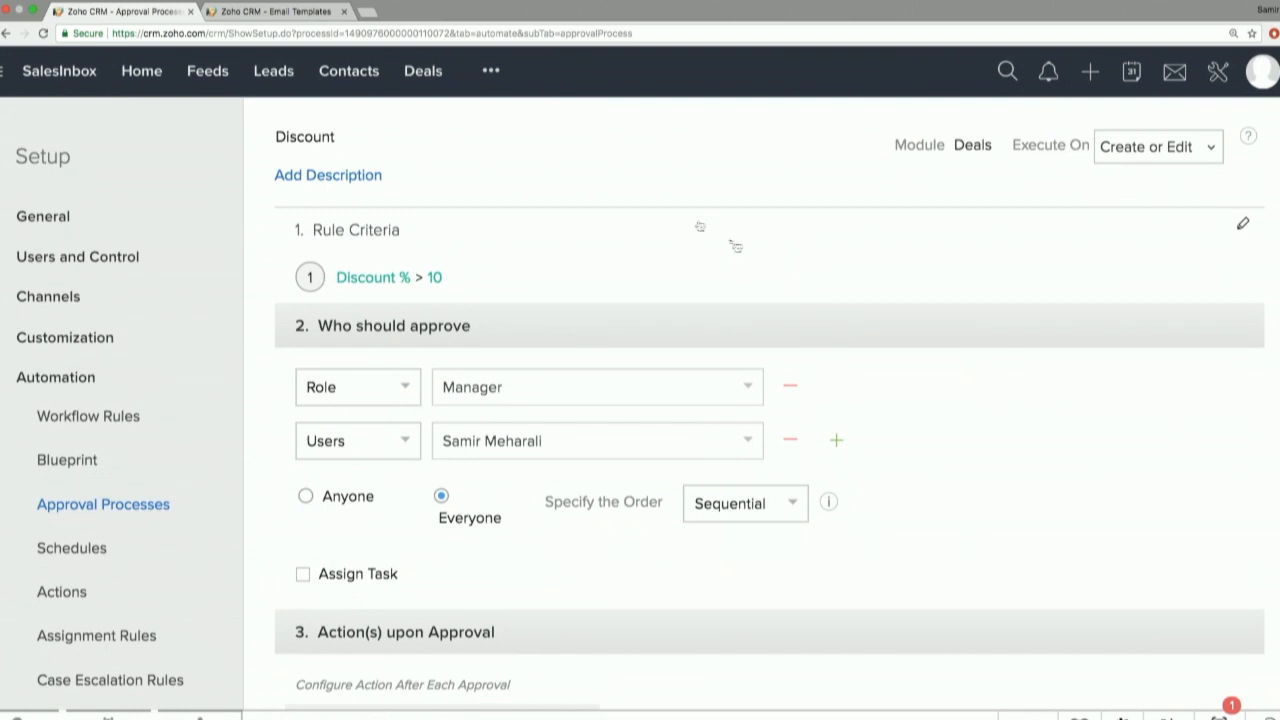
Return to the approval process list through Setup and activate the Discount process for Deals.
click(491, 70)
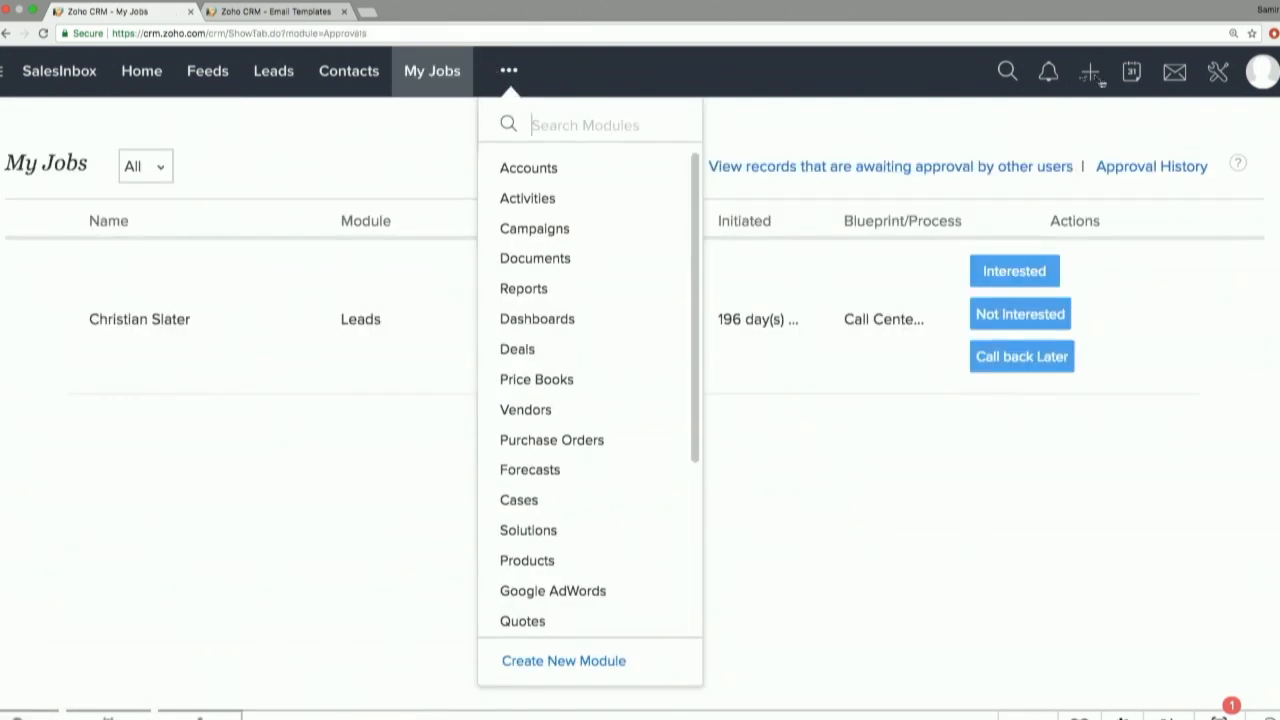
click(1218, 71)
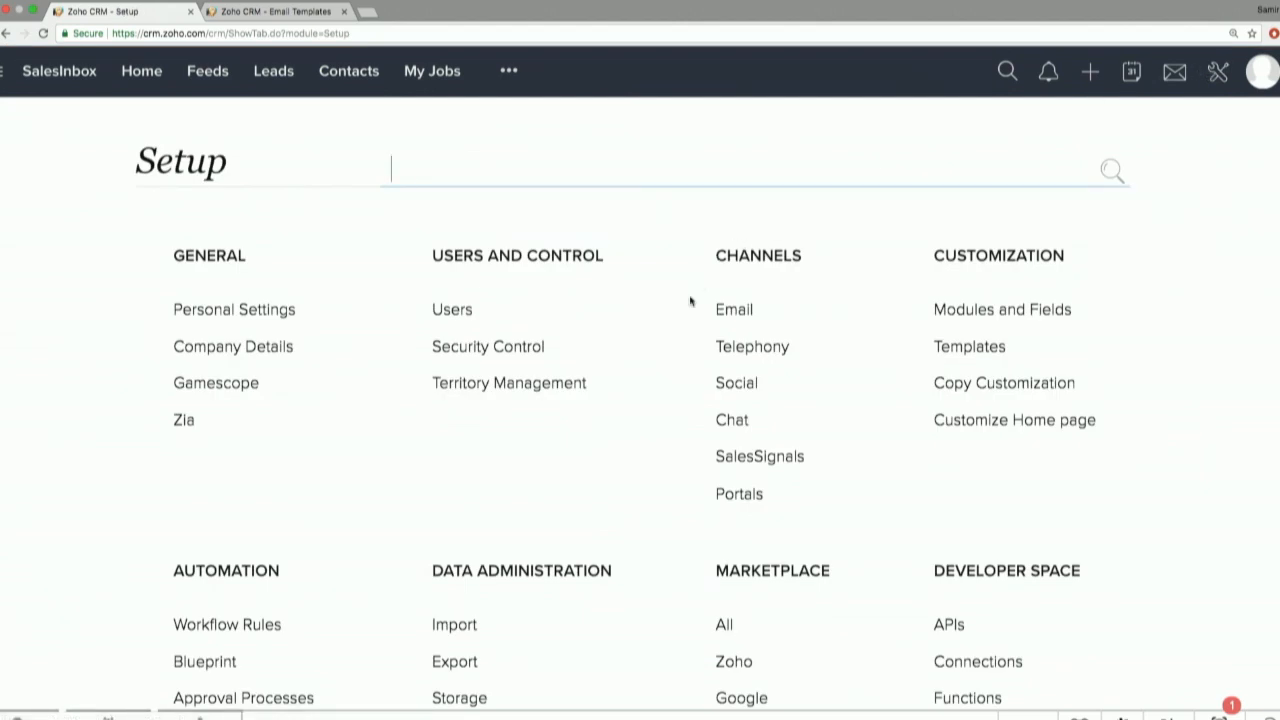
scroll(252, 660, down, 1)
click(256, 672)
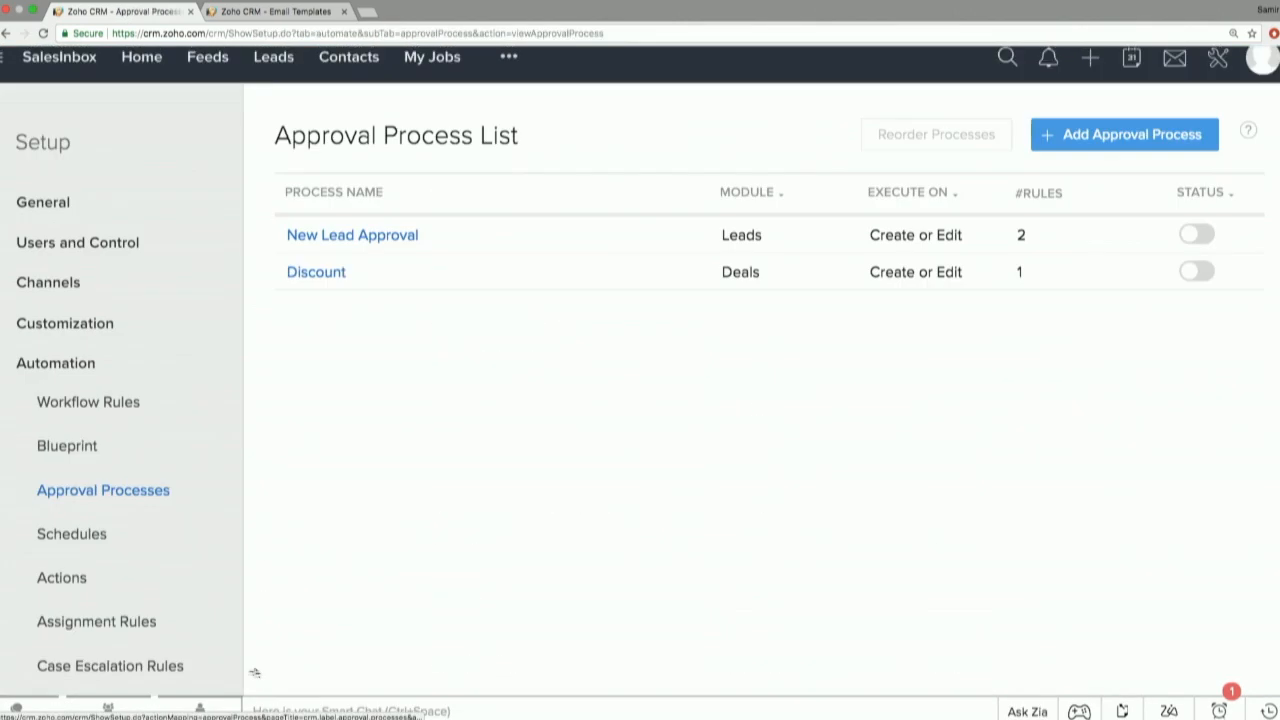
click(1196, 271)
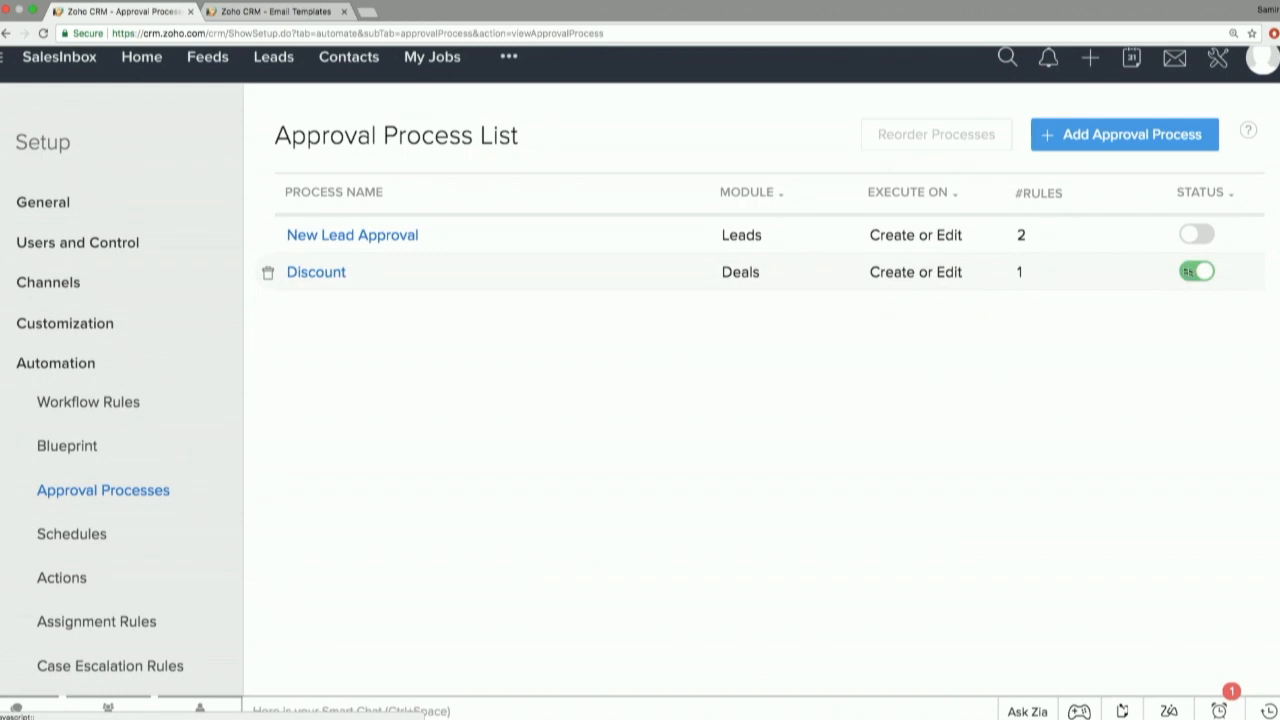
Start a new record in the Deals module and set its Discount % to 15.
click(510, 60)
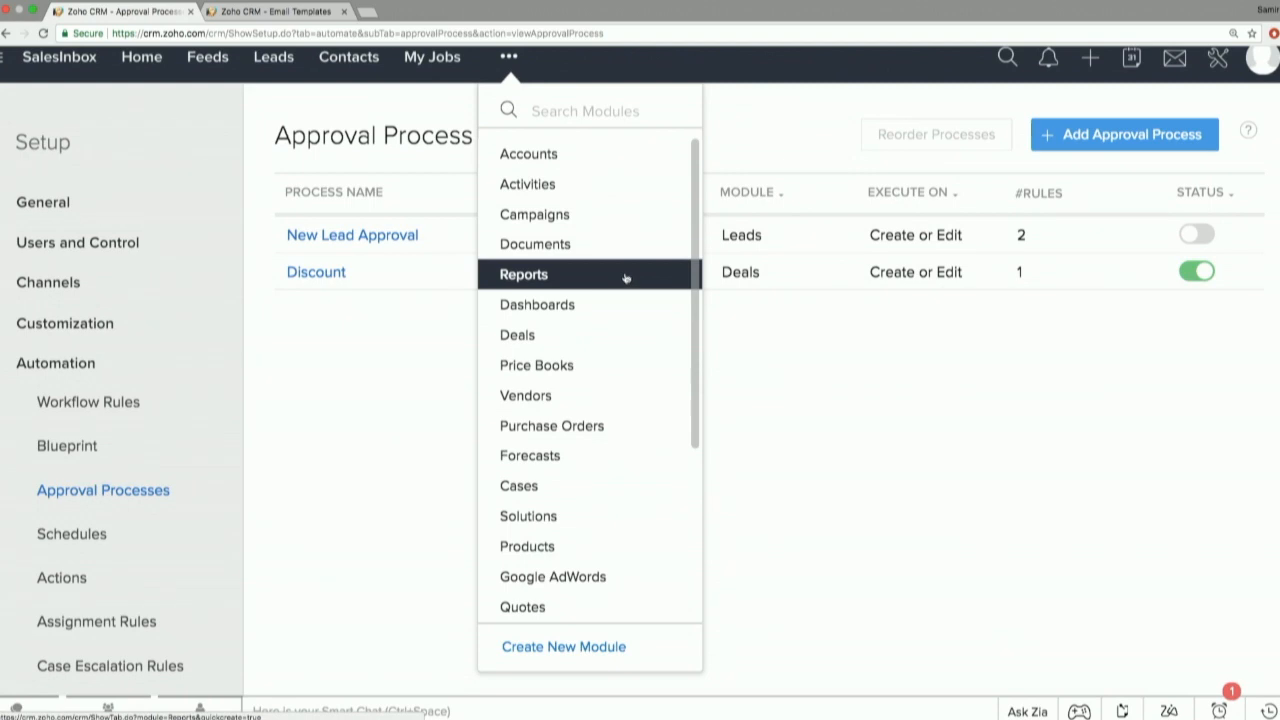
click(592, 345)
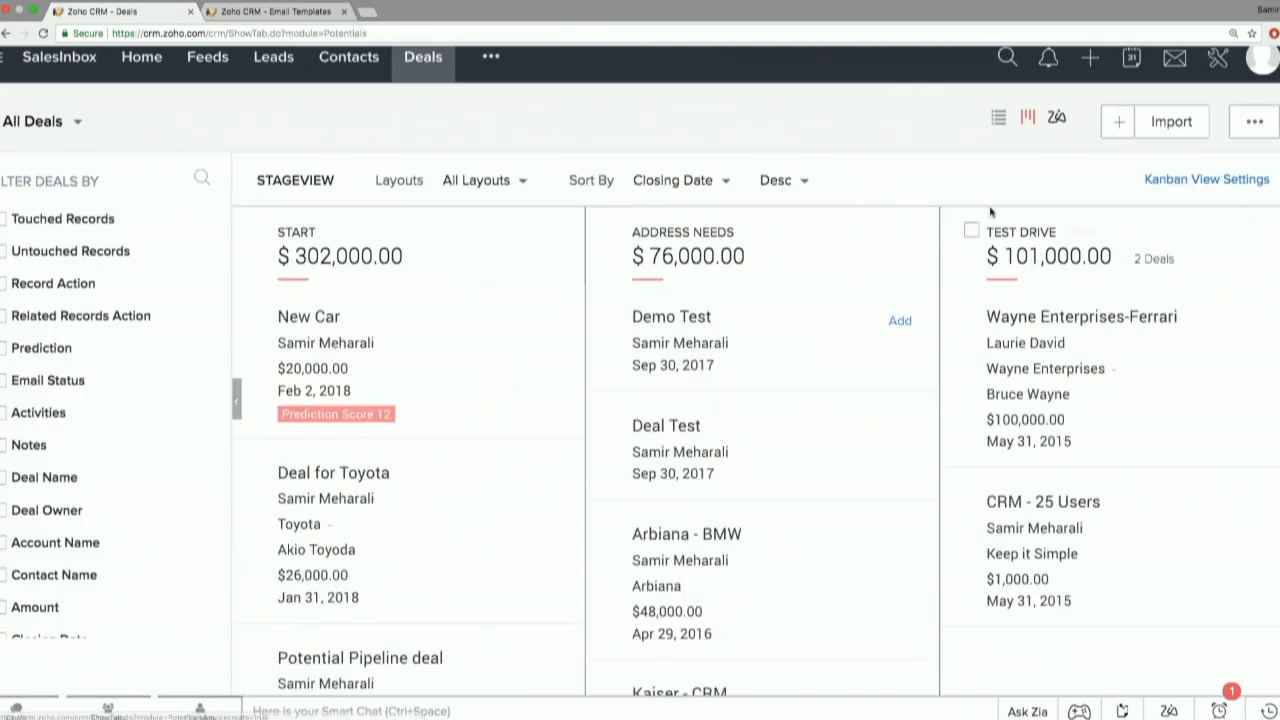
click(1120, 122)
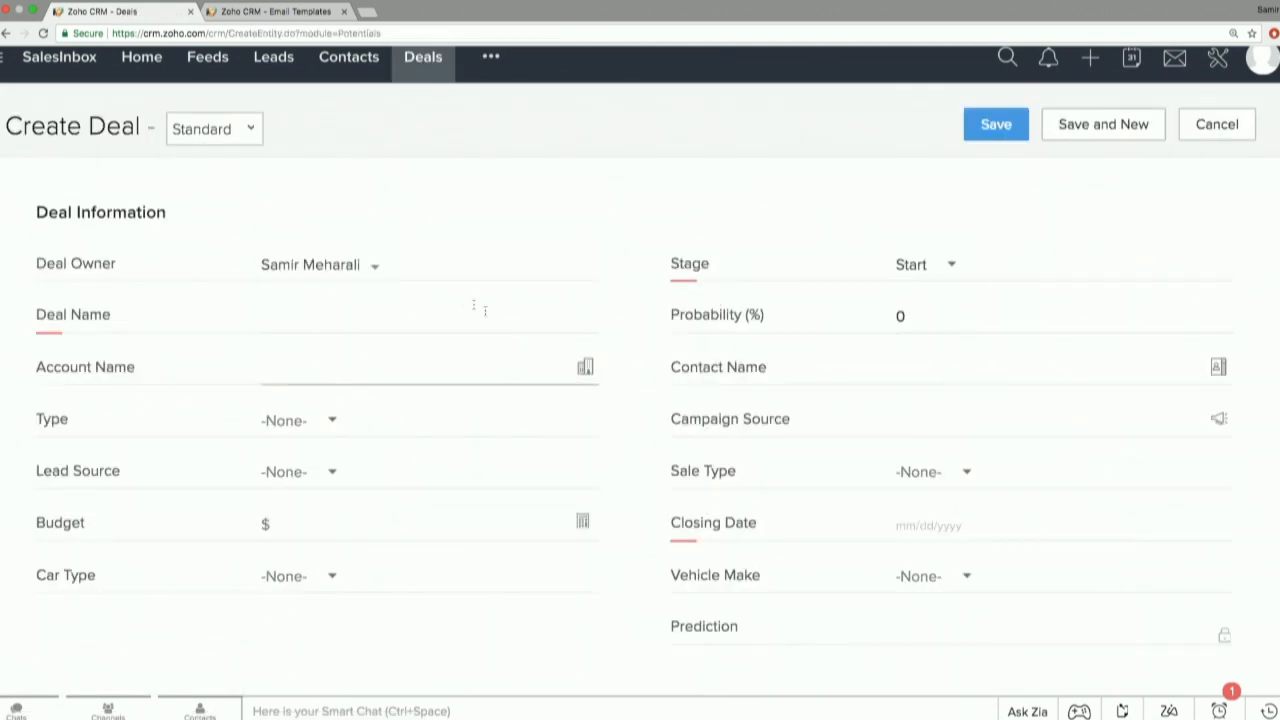
scroll(638, 329, down, 5)
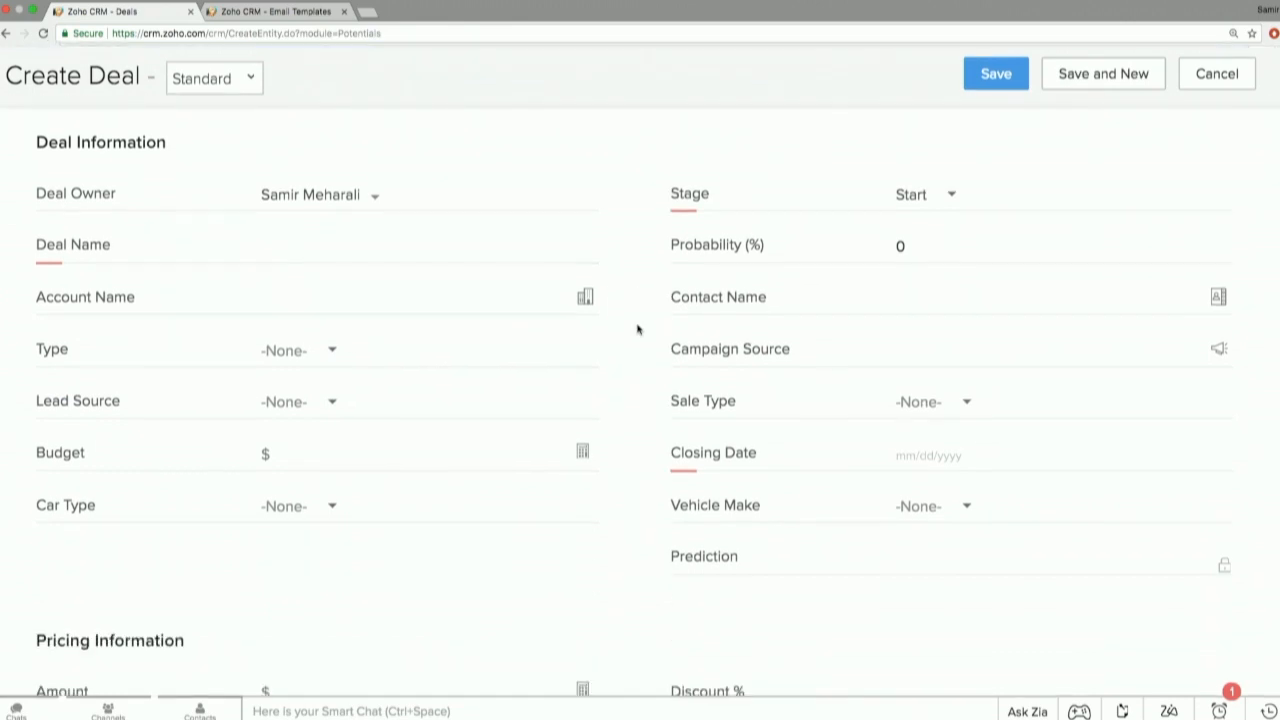
scroll(638, 329, down, 1)
click(906, 412)
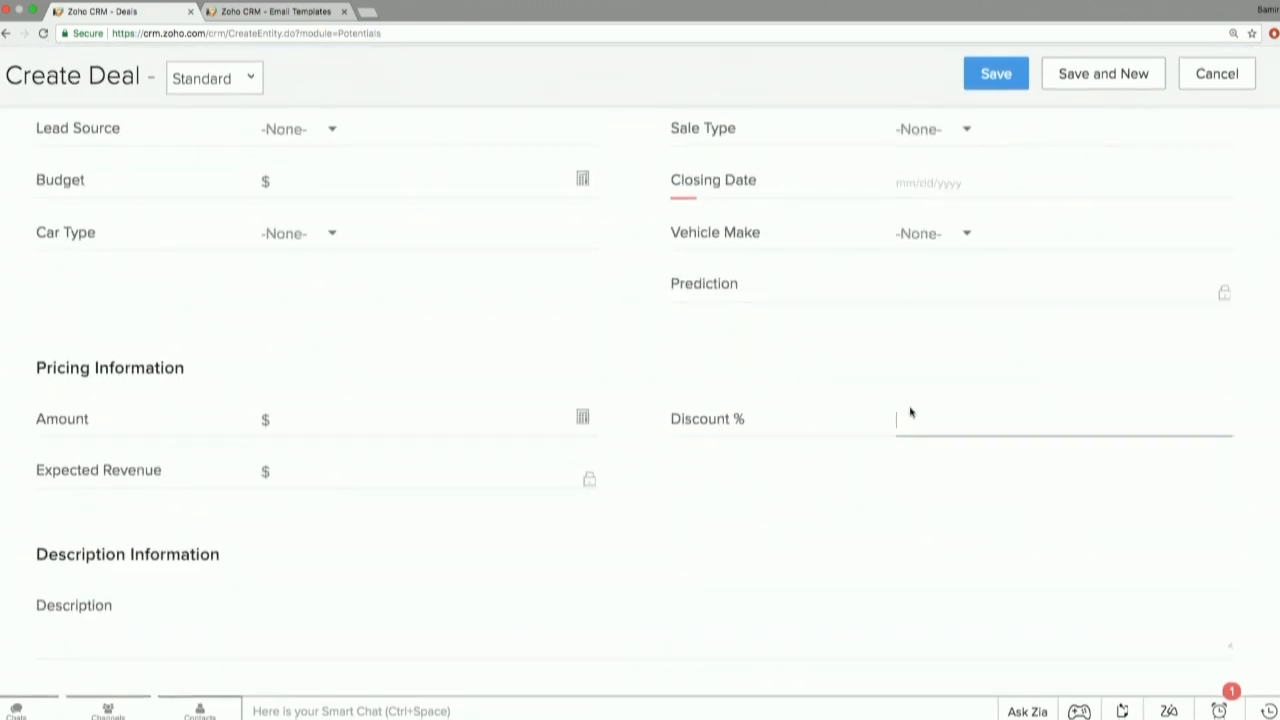
text(15)
Set the deal's closing date to 04/11/2018 and name it New Deal.
scroll(865, 437, up, 2)
click(930, 374)
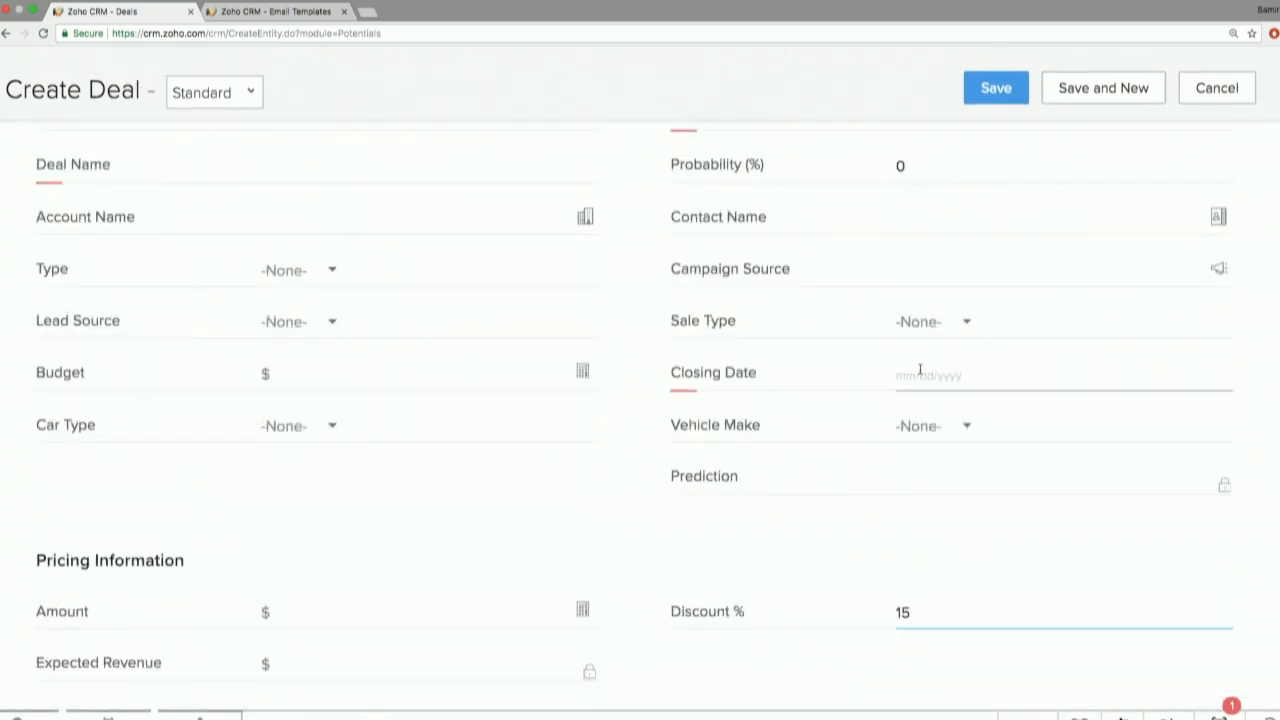
click(980, 214)
click(394, 180)
text(New)
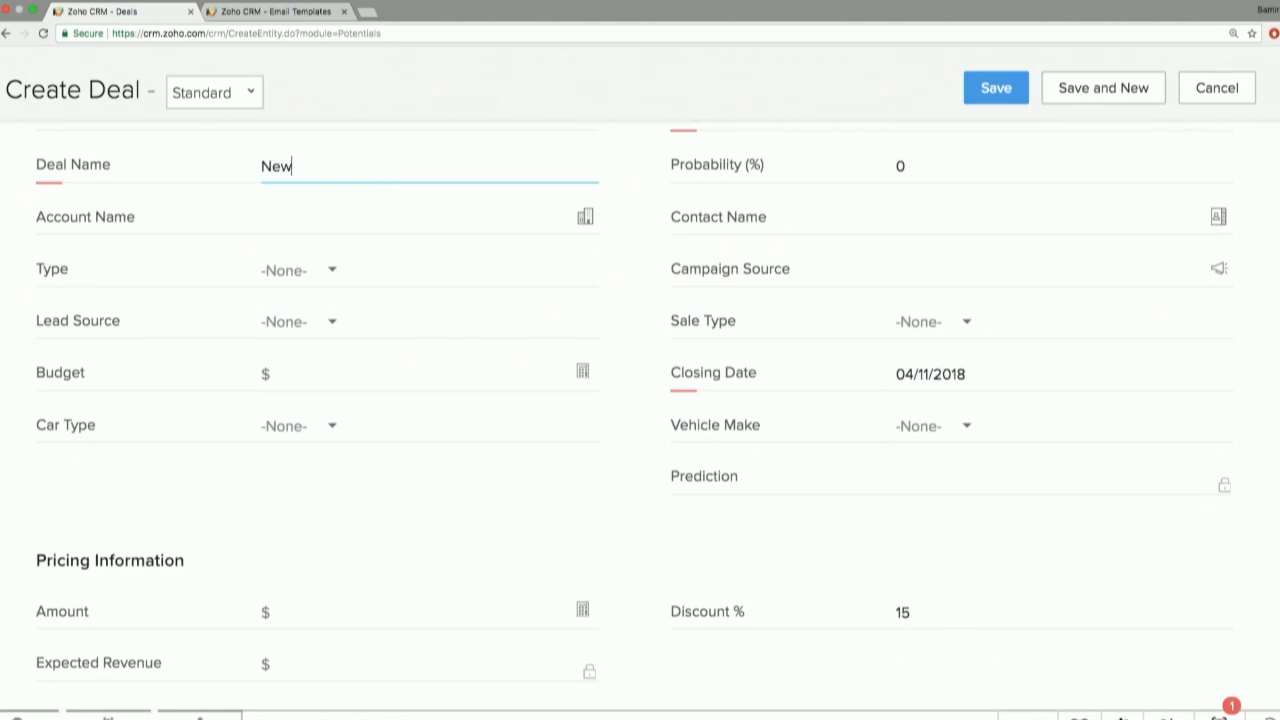
text( Deal)
Choose Start as the deal's stage and save the deal.
scroll(543, 257, down, 2)
scroll(560, 257, up, 4)
click(940, 268)
click(954, 329)
click(990, 135)
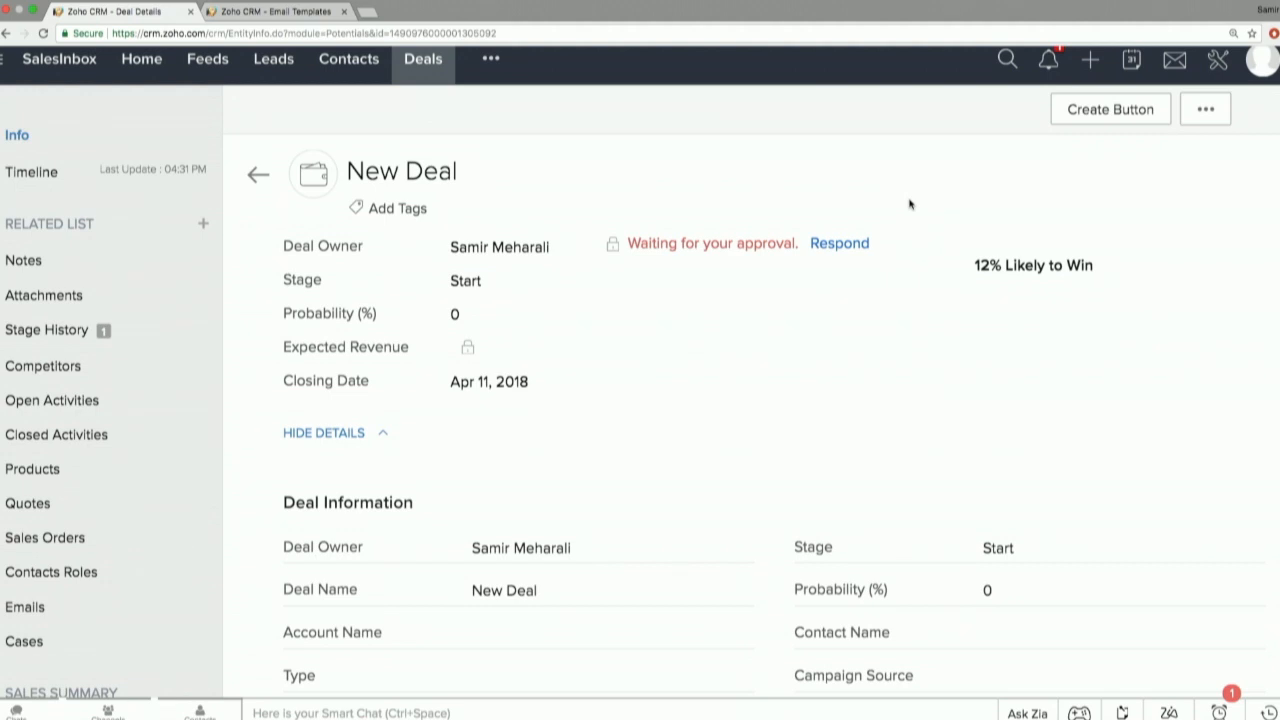
View the response options for the deal's approval request and close them without responding.
click(862, 248)
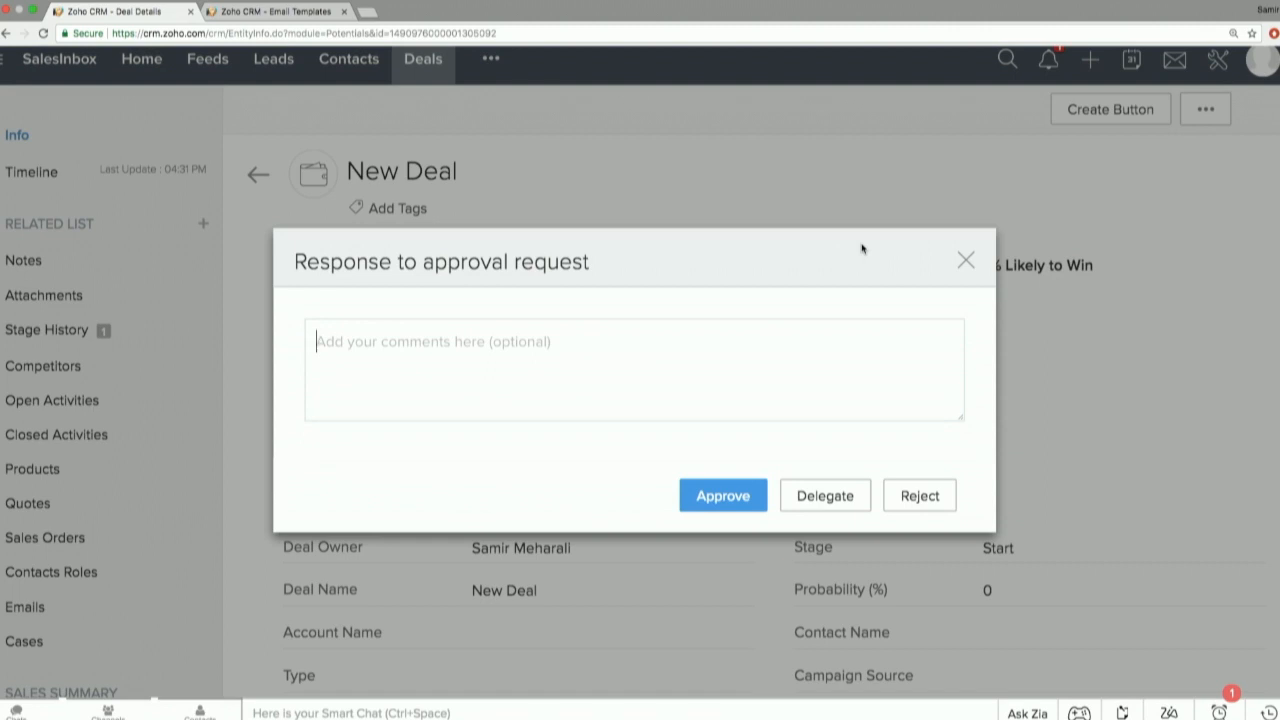
click(968, 262)
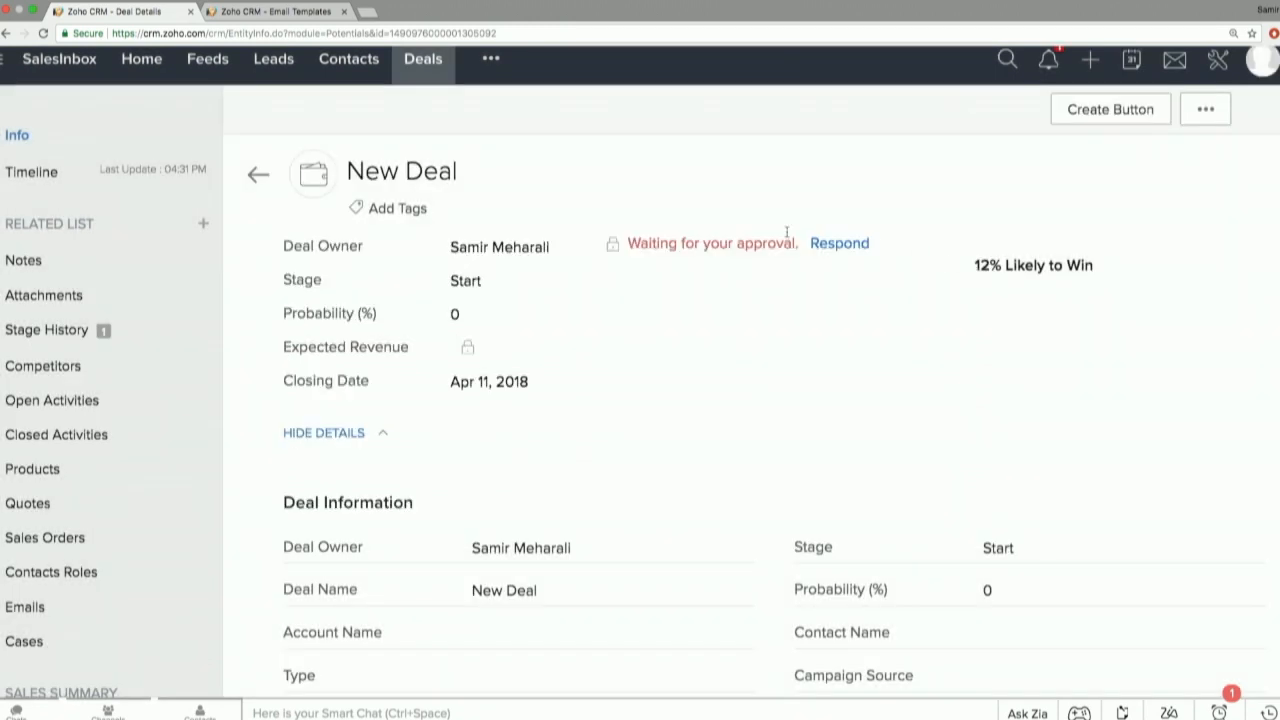
Go to the My Jobs module and open the New Deal approval request awaiting a response.
click(491, 60)
scroll(594, 514, down, 5)
scroll(594, 520, up, 5)
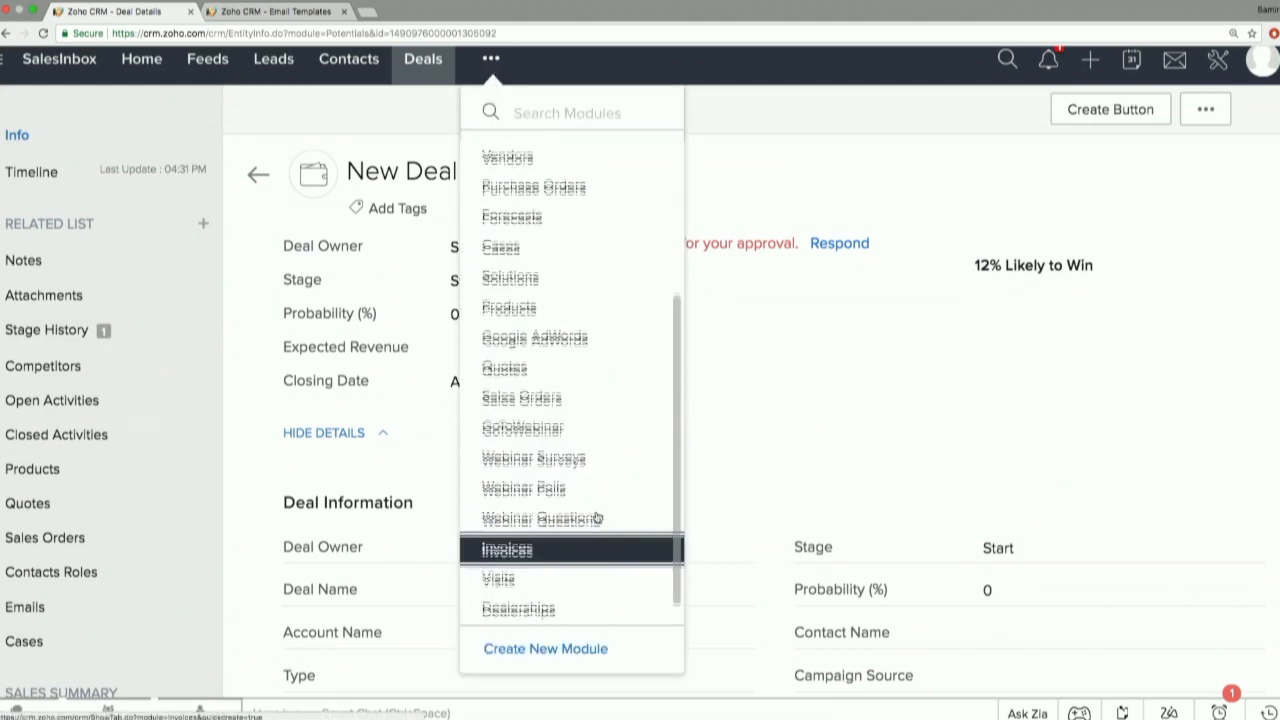
click(510, 329)
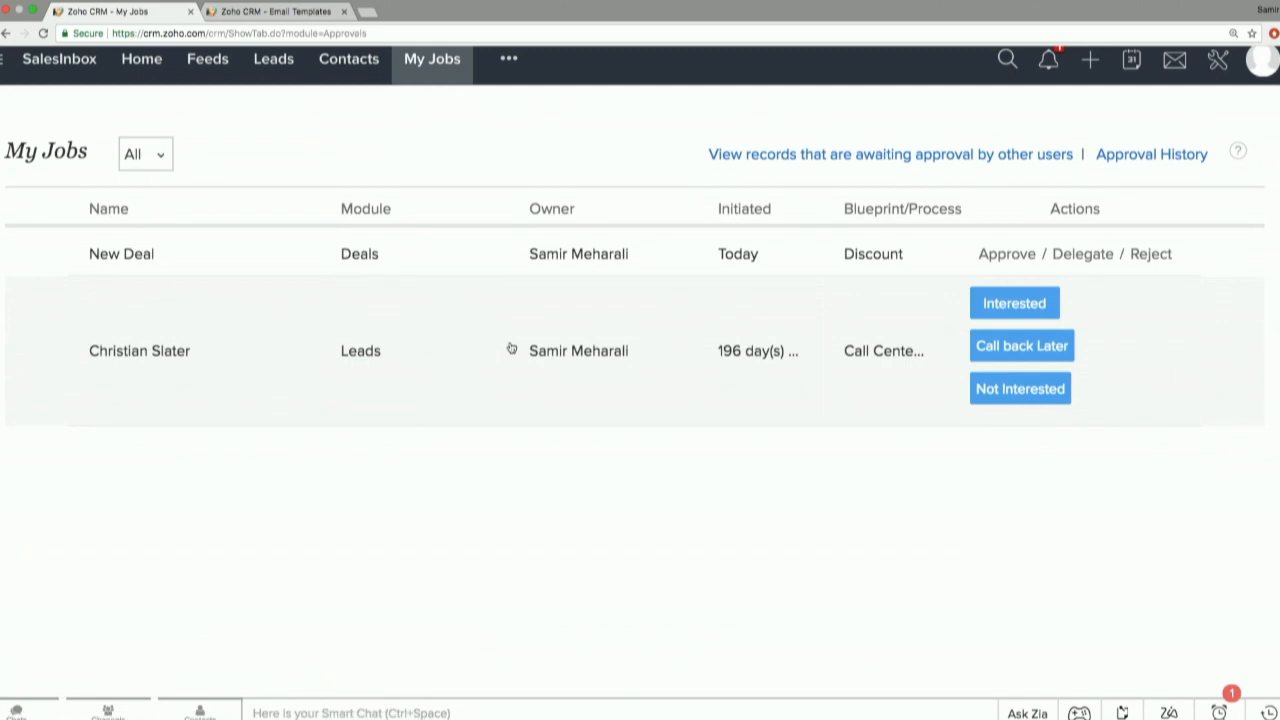
click(571, 265)
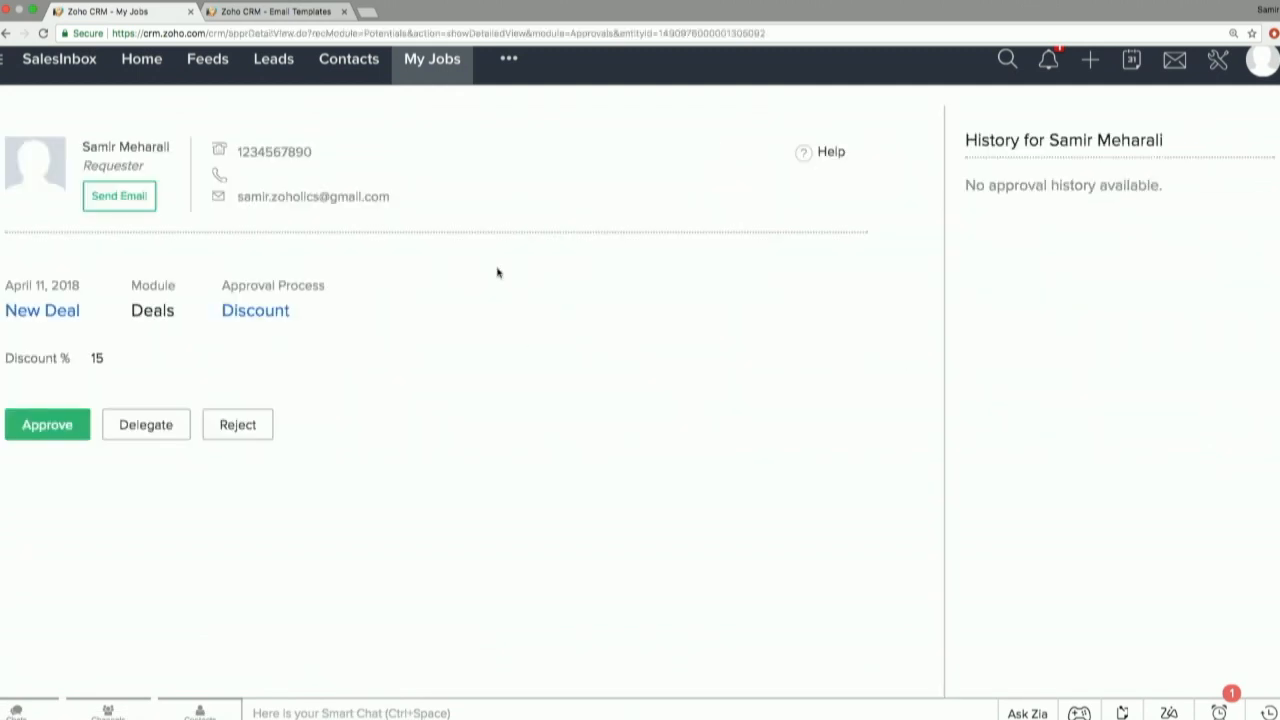
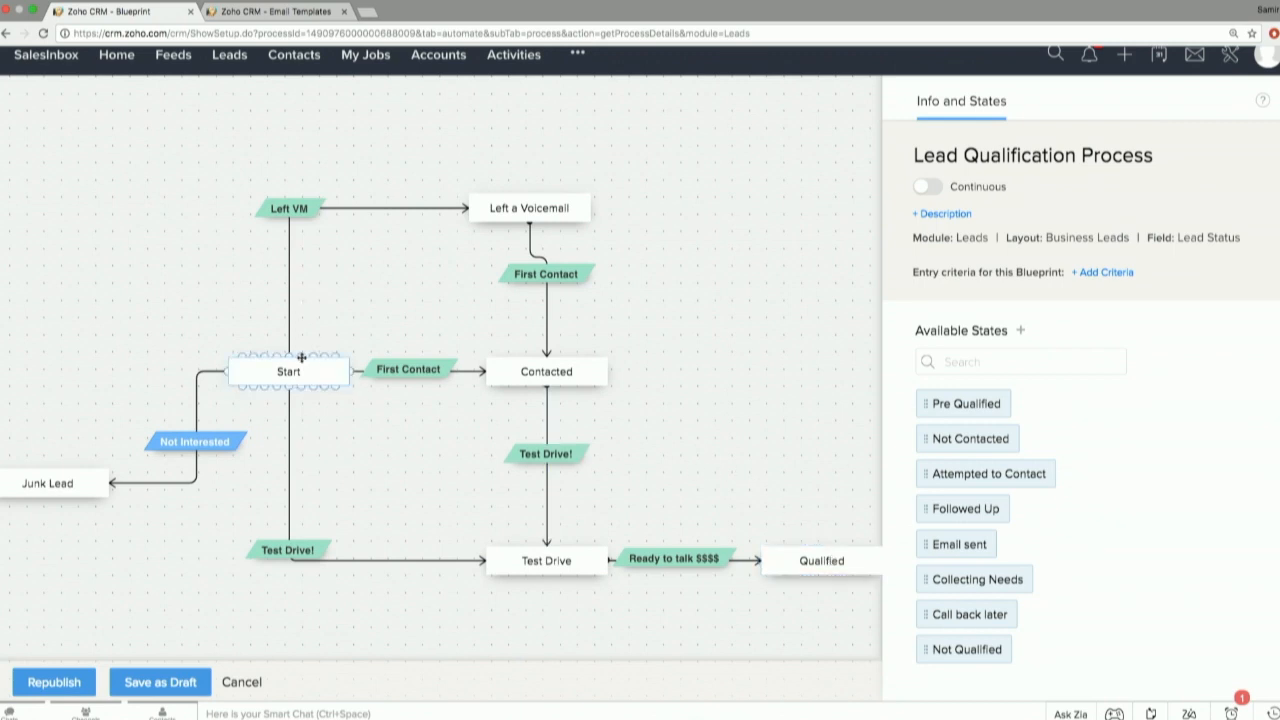
Try to draw another transition from the Start state to the Left a Voicemail state in the Lead Qualification Process blueprint.
drag(301, 357, 484, 190)
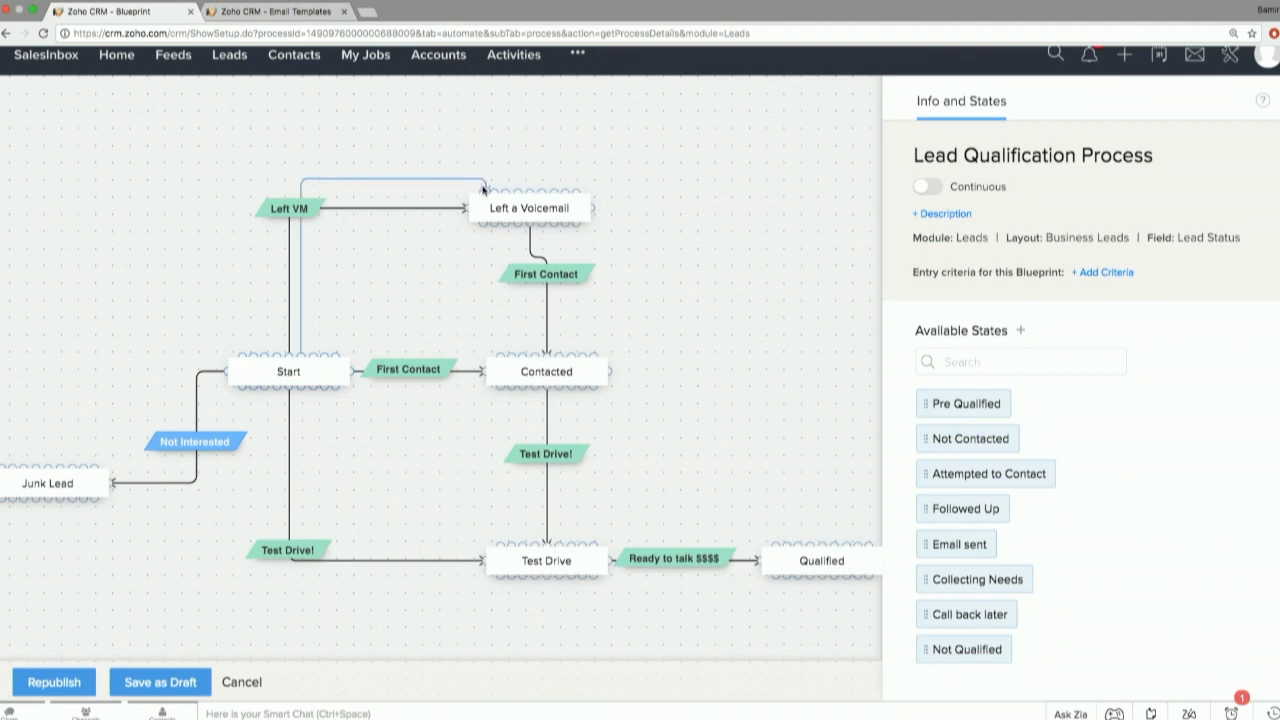
drag(484, 190, 485, 190)
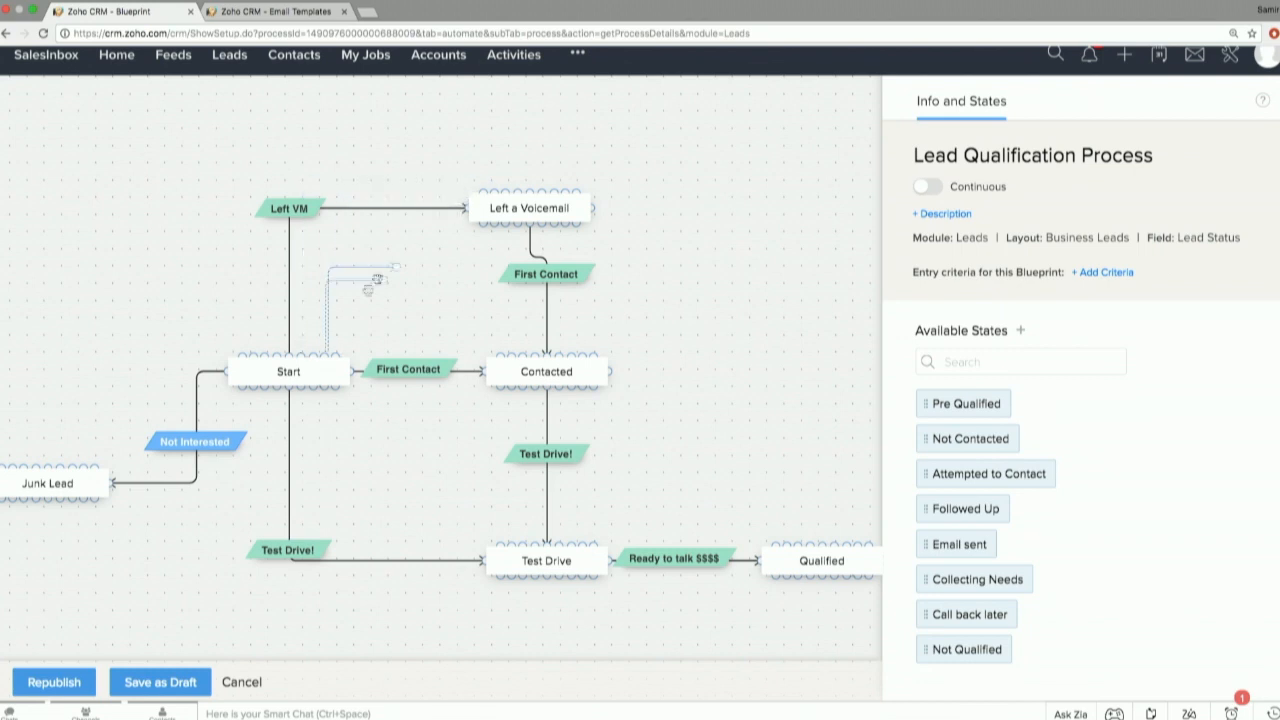
Review the Left VM transition's During requirements, including its voicemail script and the item types that can be added.
click(301, 219)
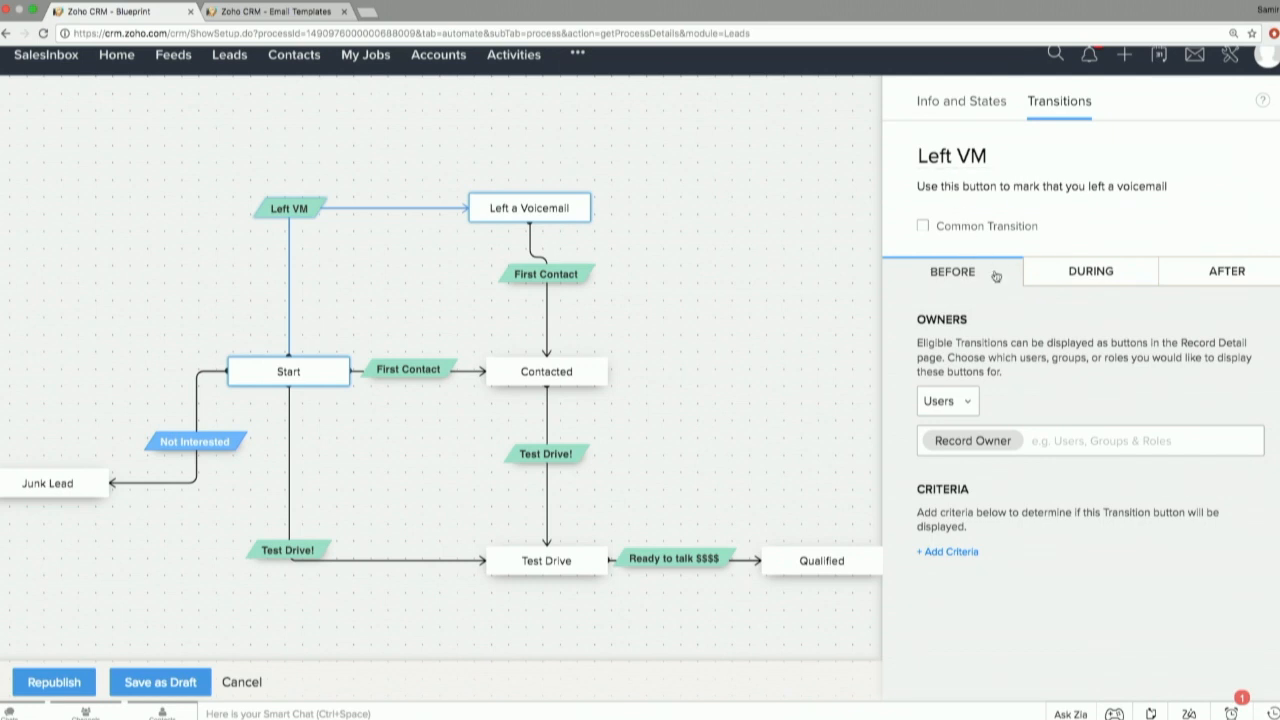
click(1094, 275)
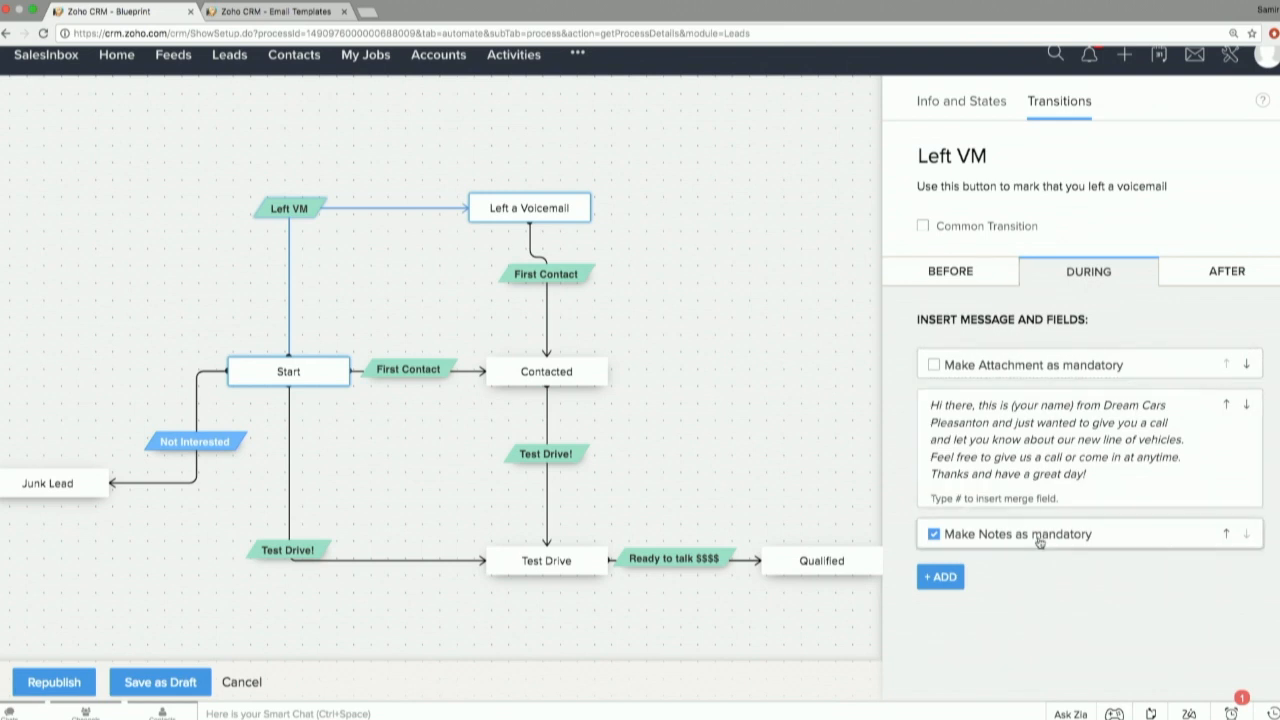
click(1005, 458)
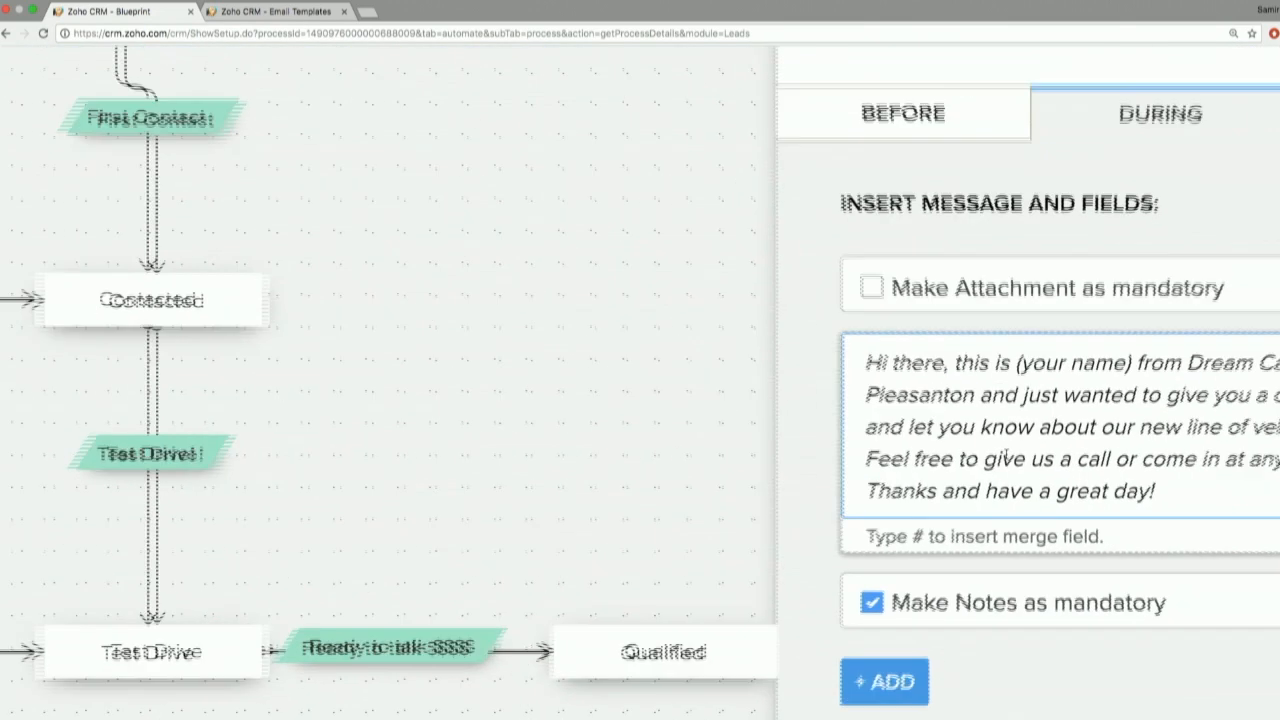
scroll(1008, 456, right, 1)
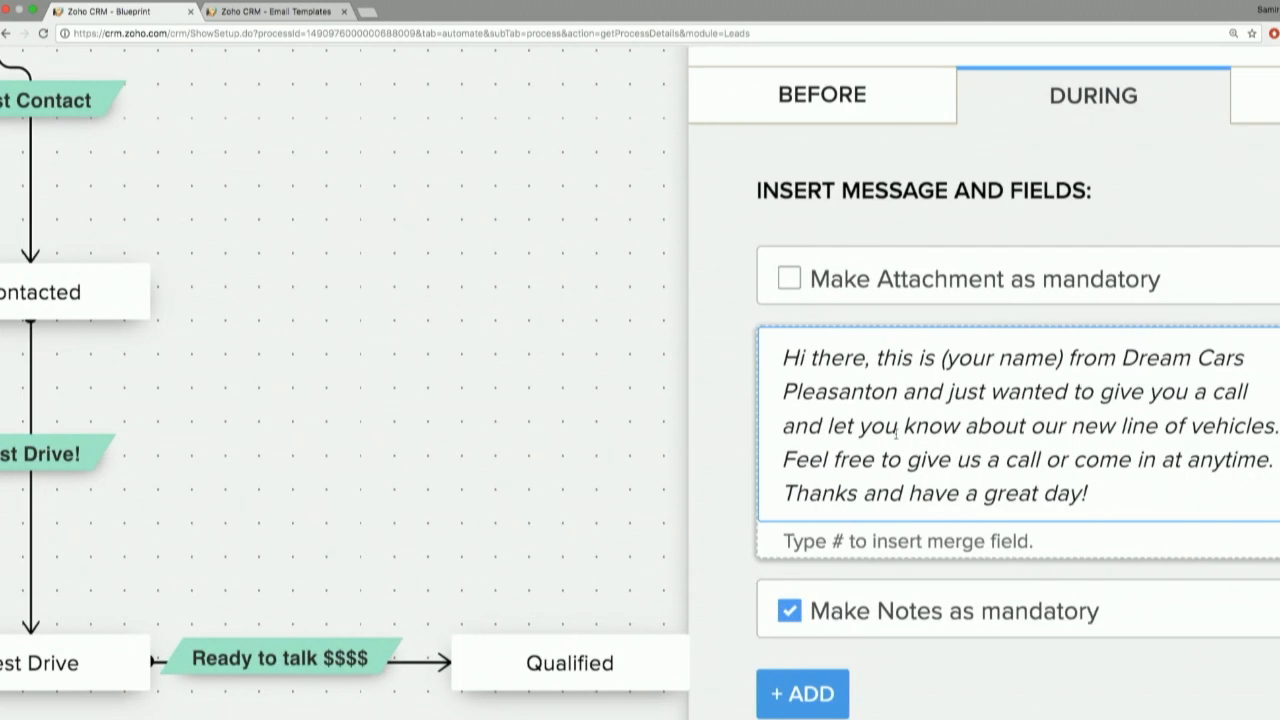
scroll(895, 432, down, 5)
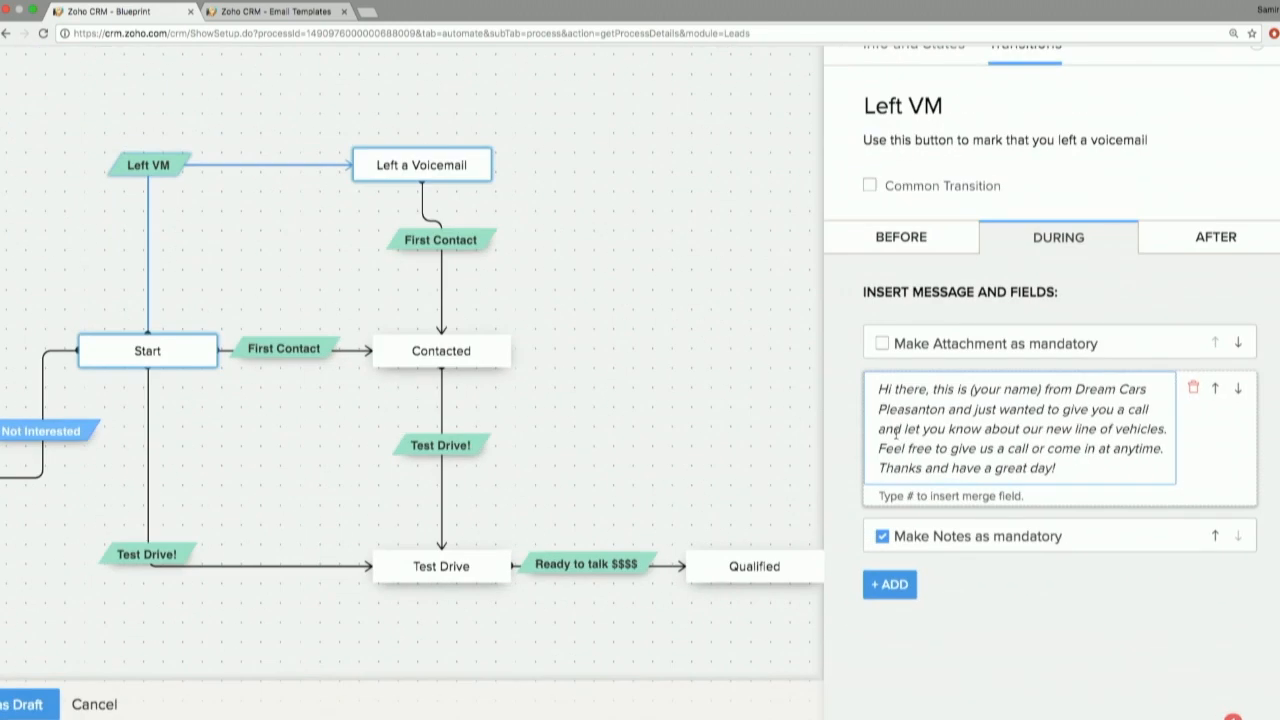
click(889, 585)
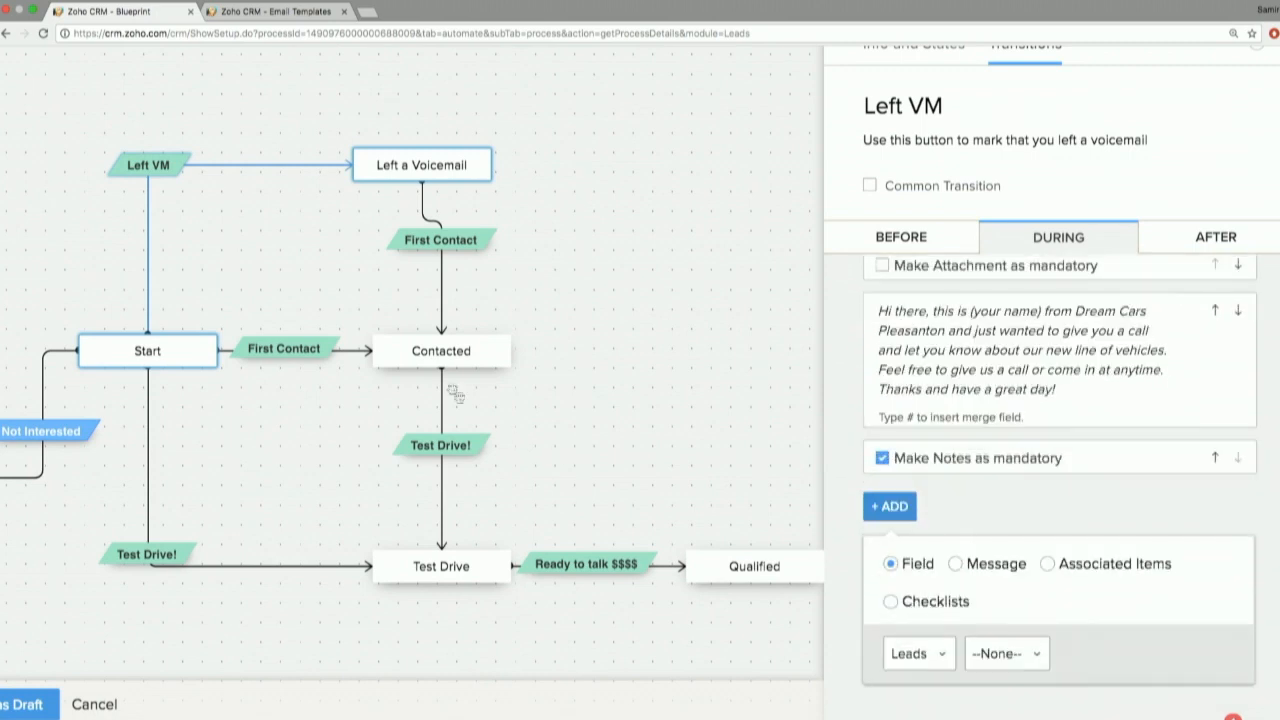
Review the Test Drive! transition leading from Start: its During requirements, the Budget condition and its After actions.
click(310, 354)
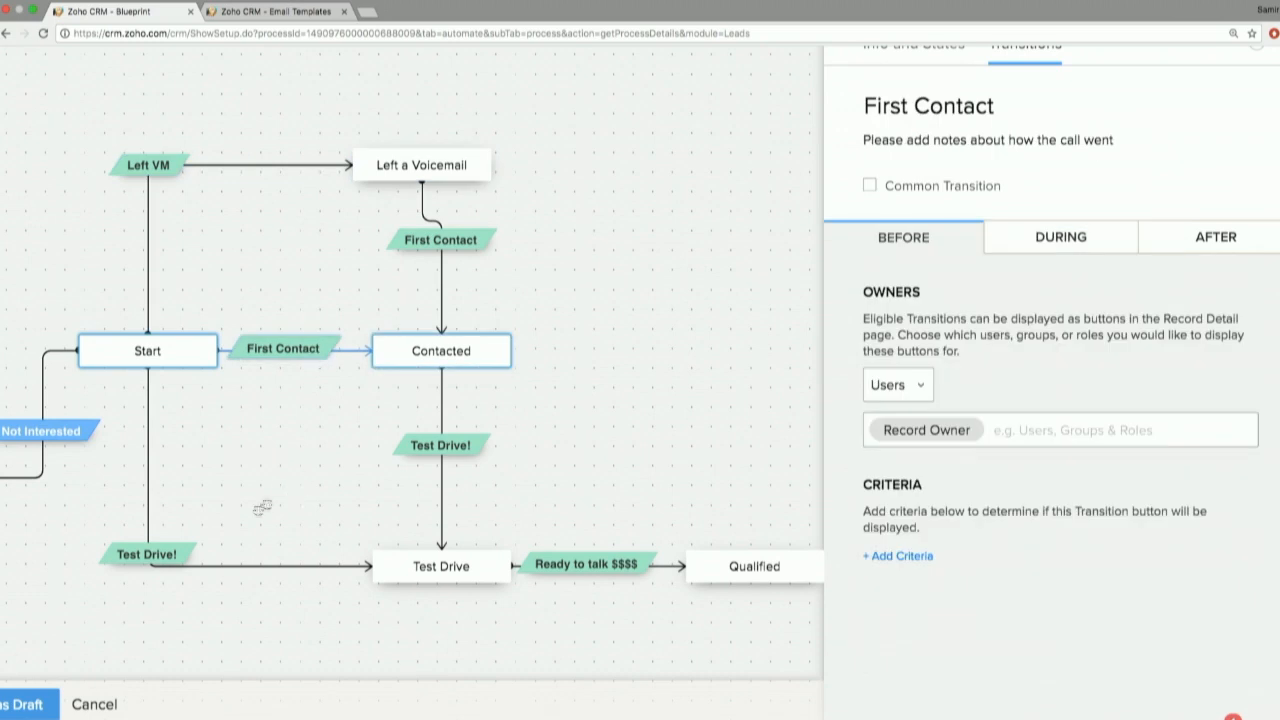
click(150, 553)
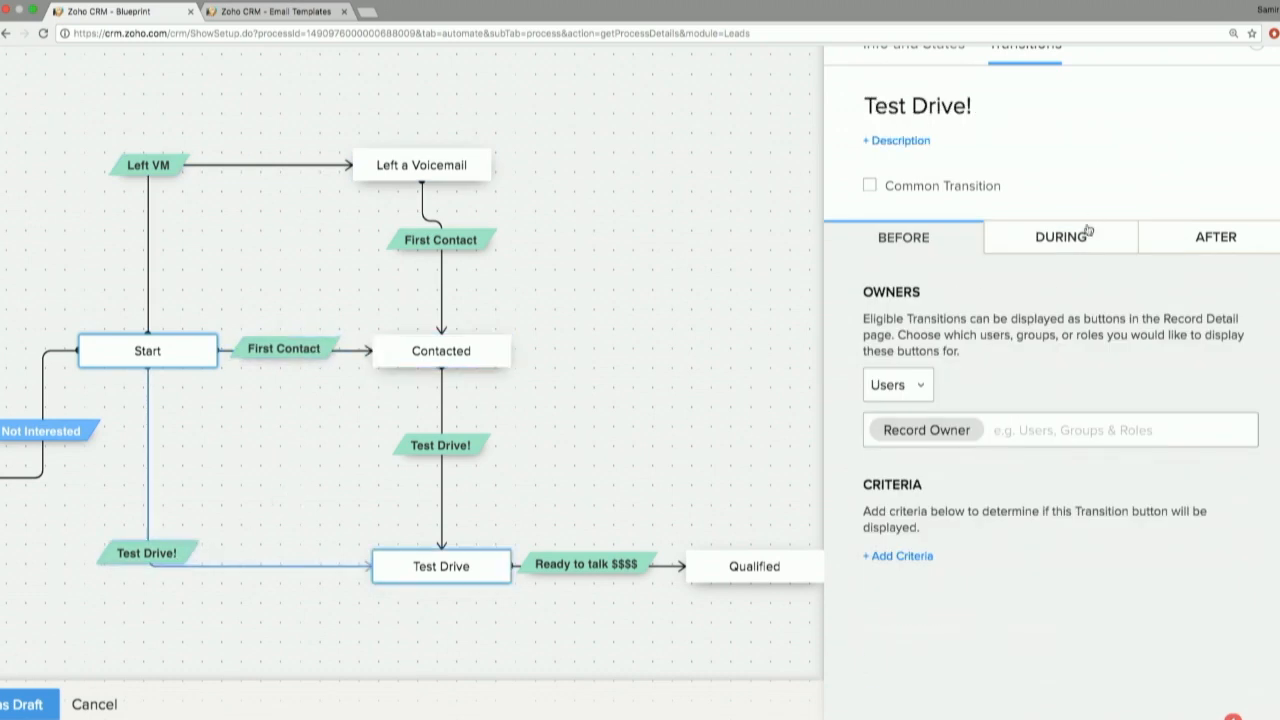
click(1090, 234)
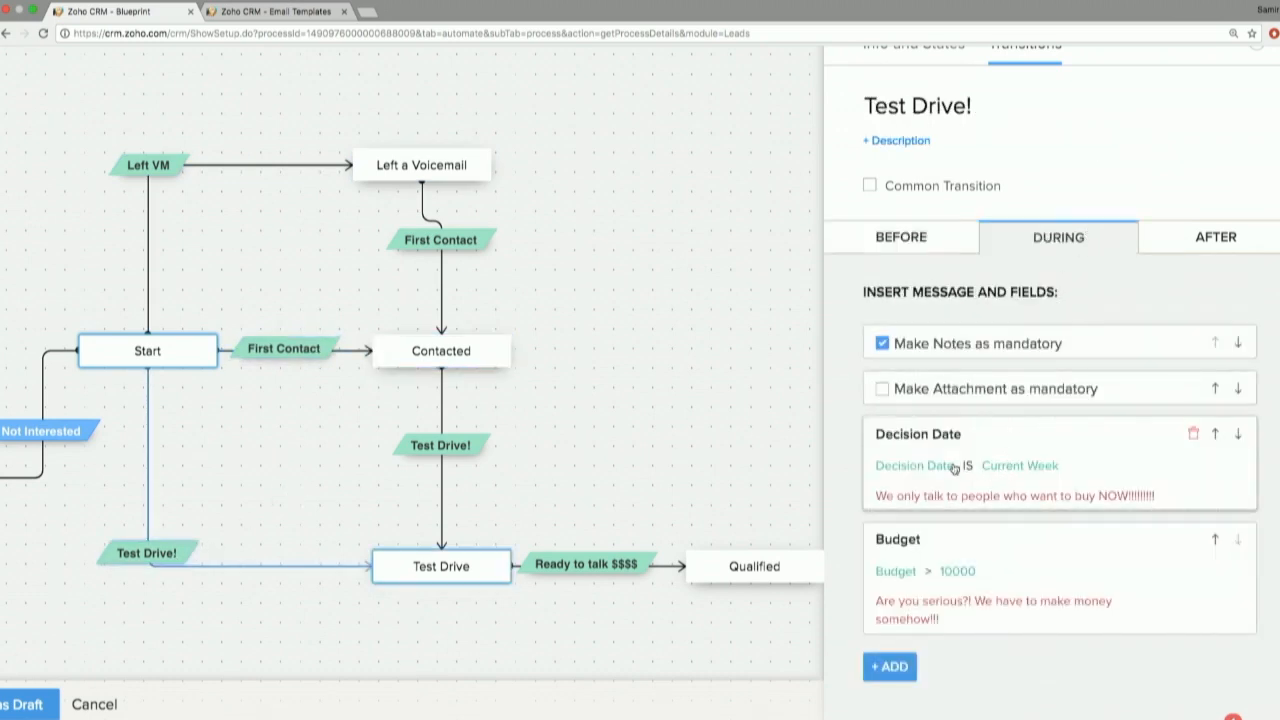
click(932, 598)
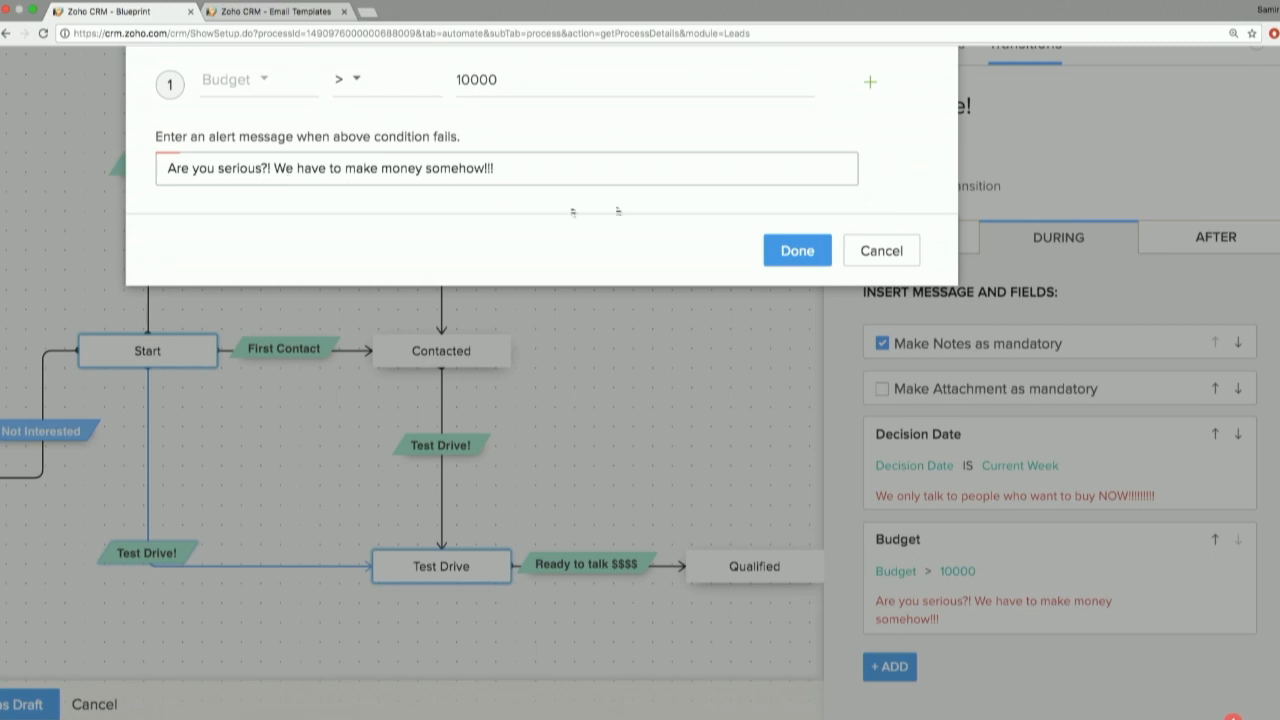
click(870, 252)
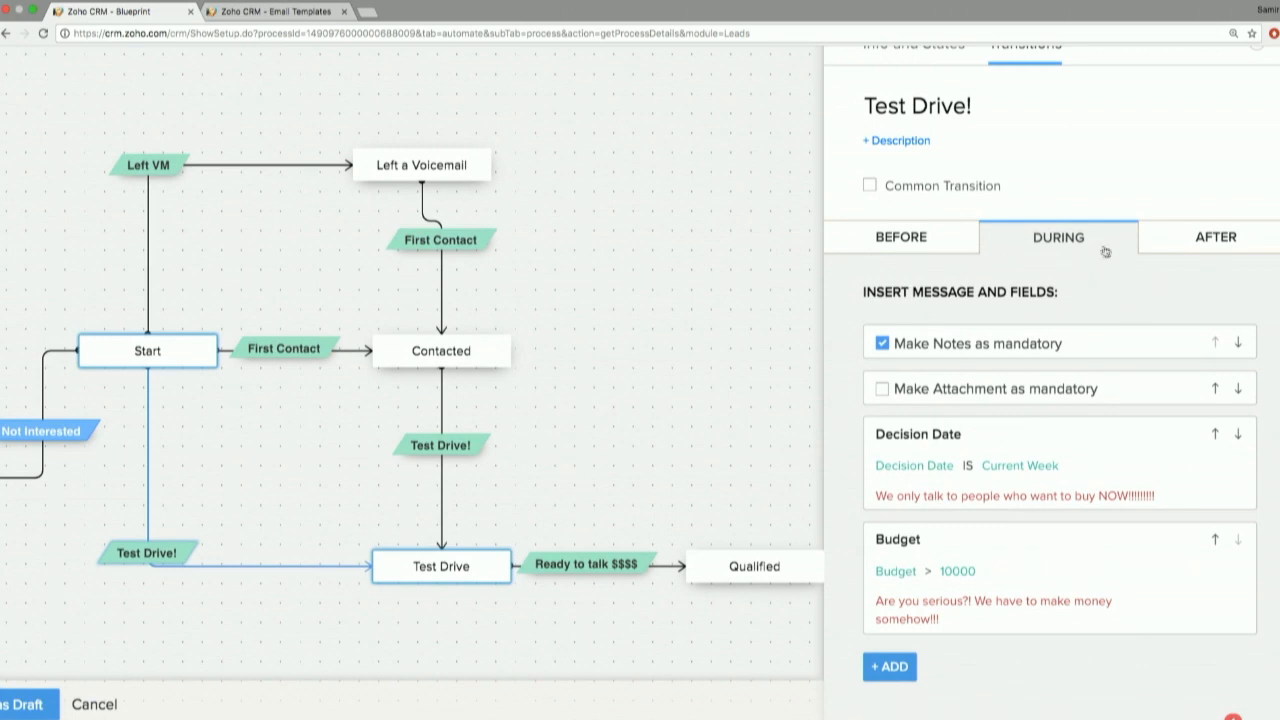
click(1199, 239)
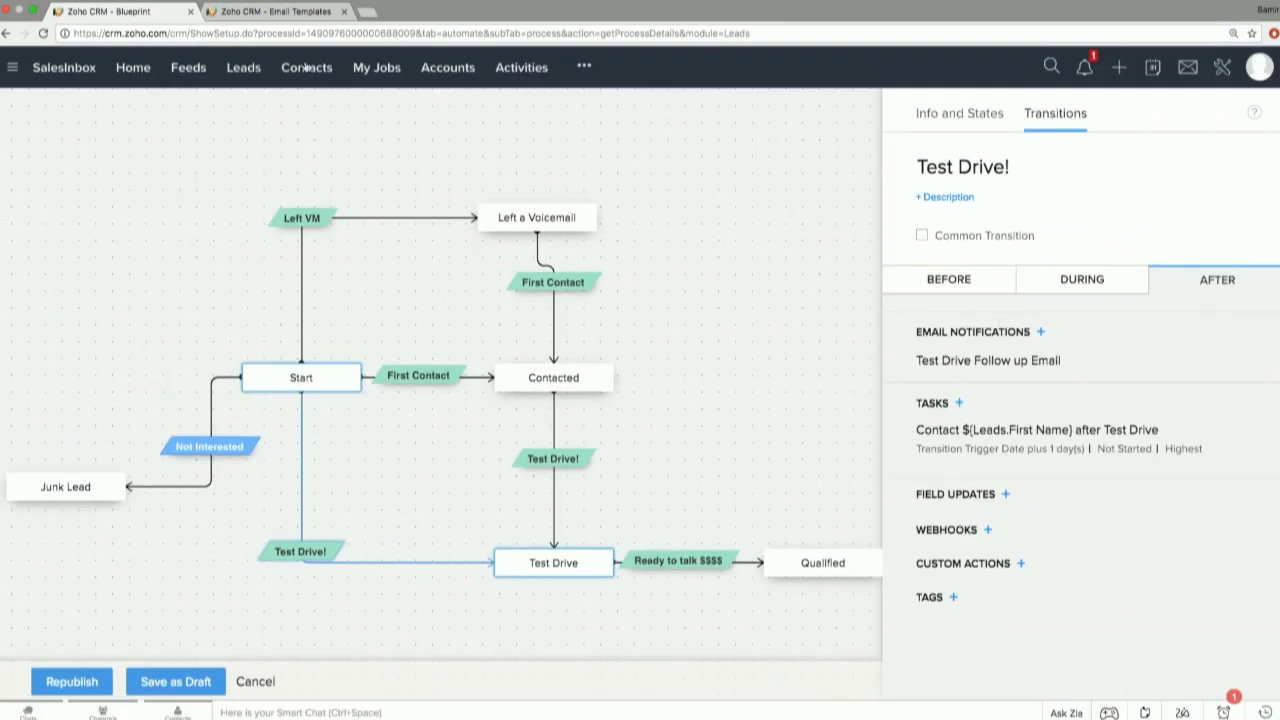
Open the Leads module in a new browser tab and start a new lead using the Consumer Leads layout.
right_click(250, 66)
click(270, 60)
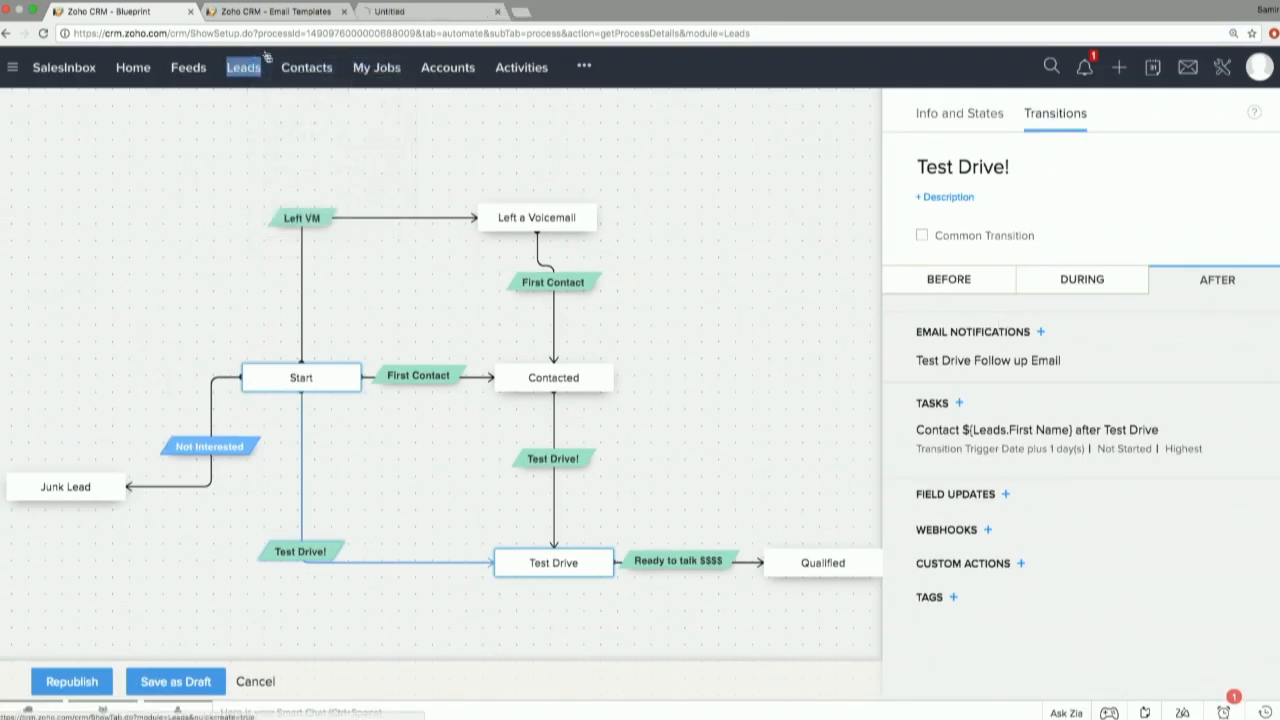
click(392, 11)
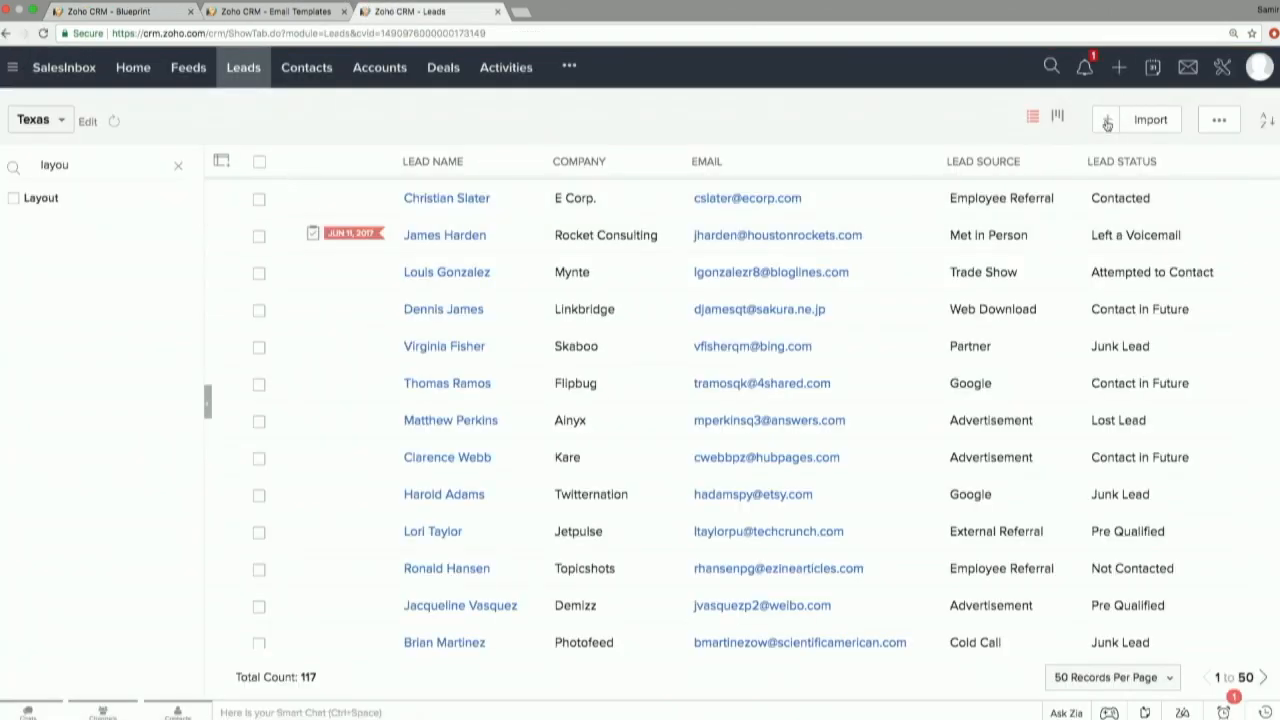
click(1107, 120)
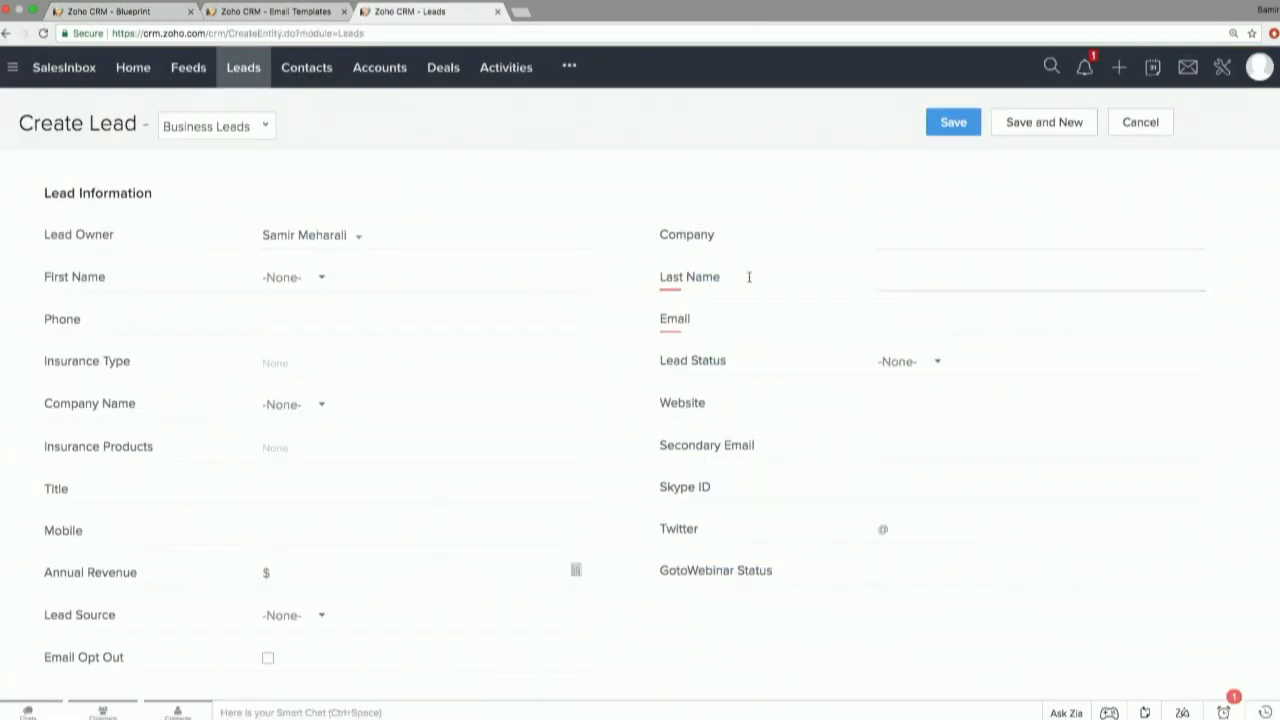
click(248, 134)
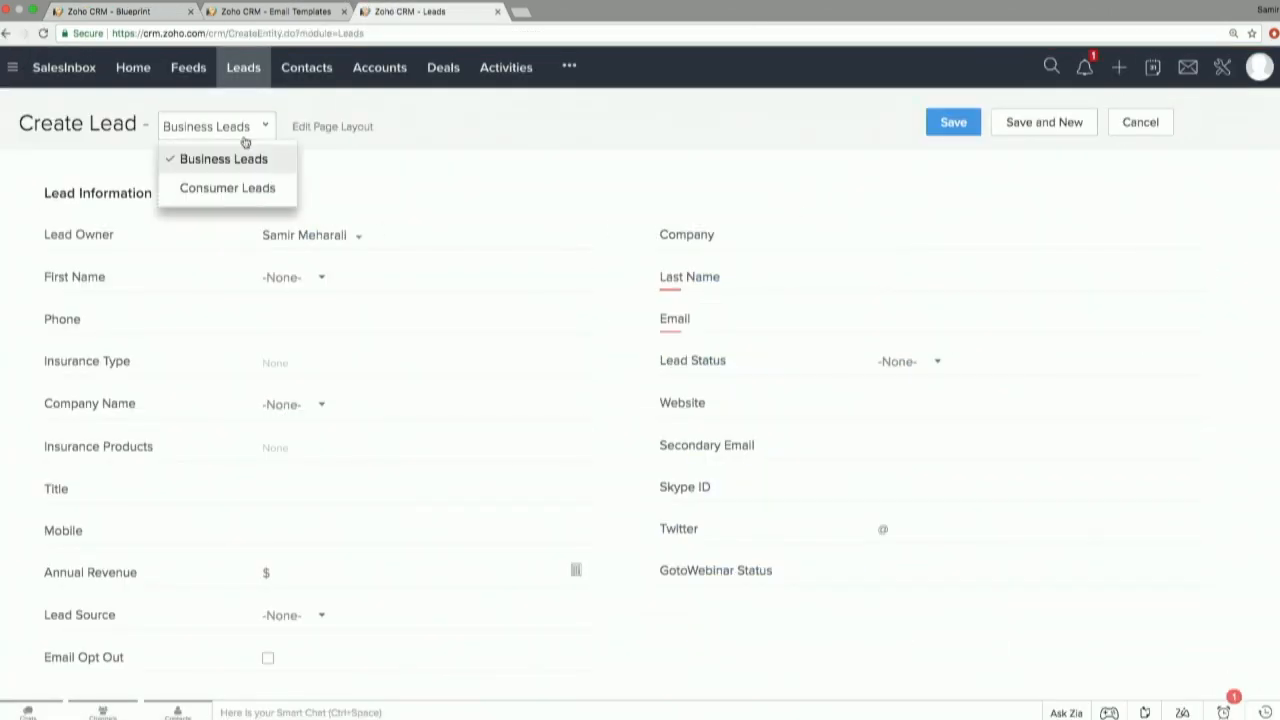
click(254, 190)
Enter the new lead's first name and last name.
click(491, 276)
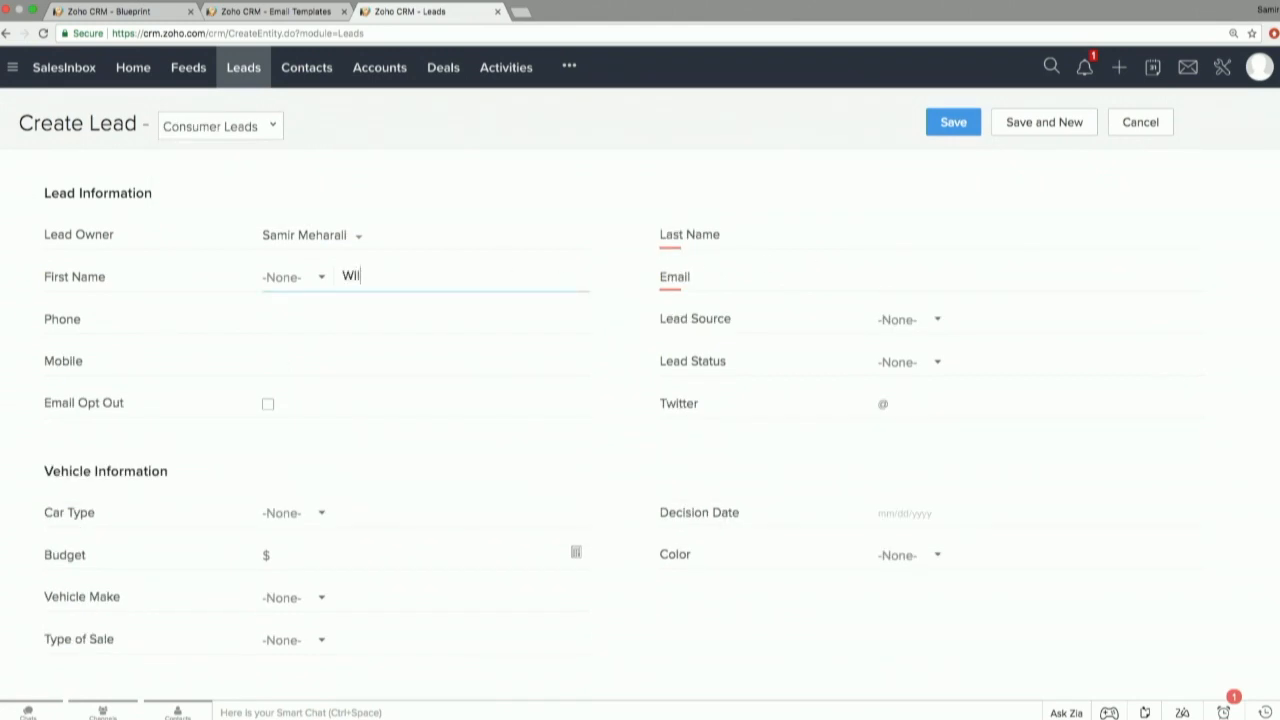
key(Tab)
click(900, 238)
text(Nelson)
key(Tab)
key(Tab)
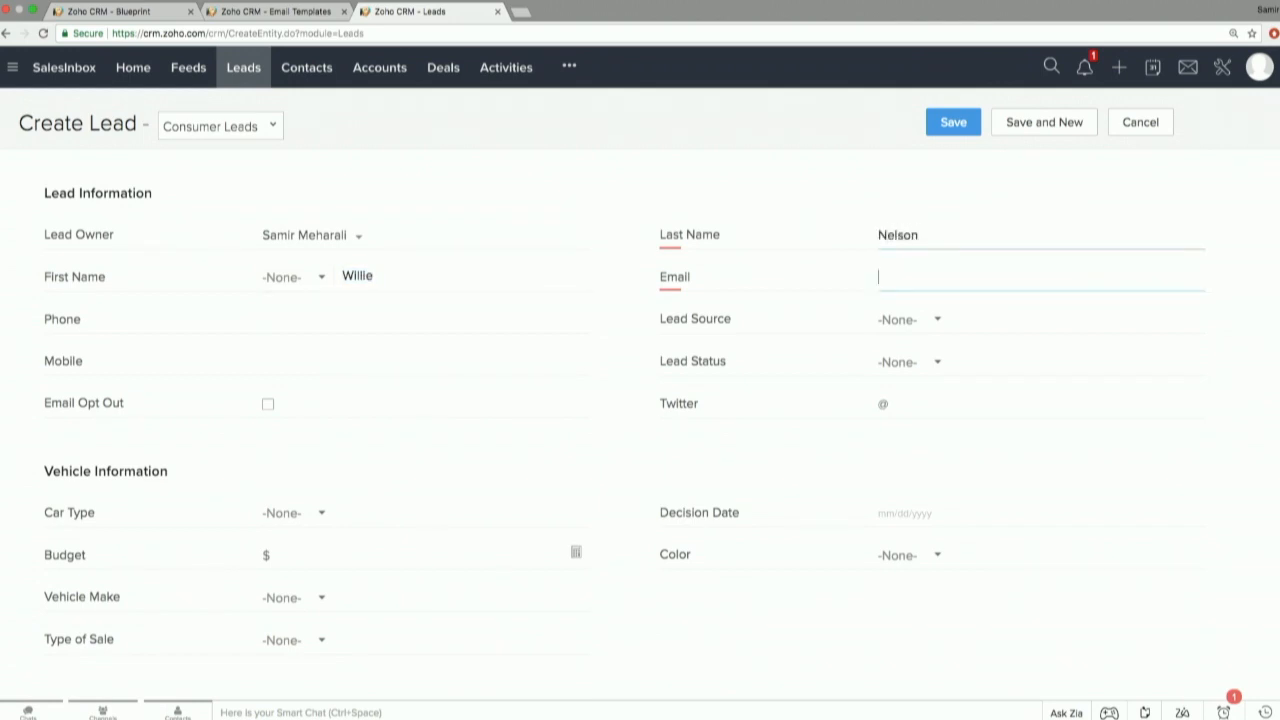
Fill in the lead's email address and save the lead.
scroll(851, 348, down, 3)
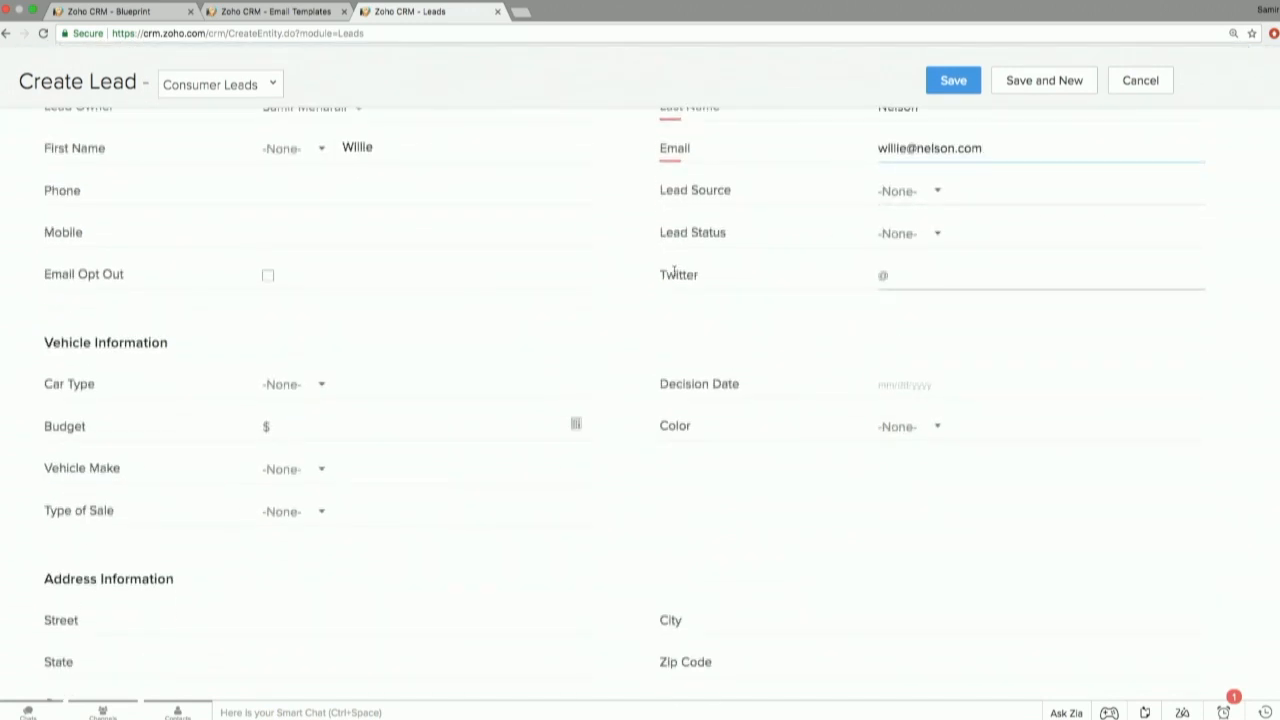
click(950, 84)
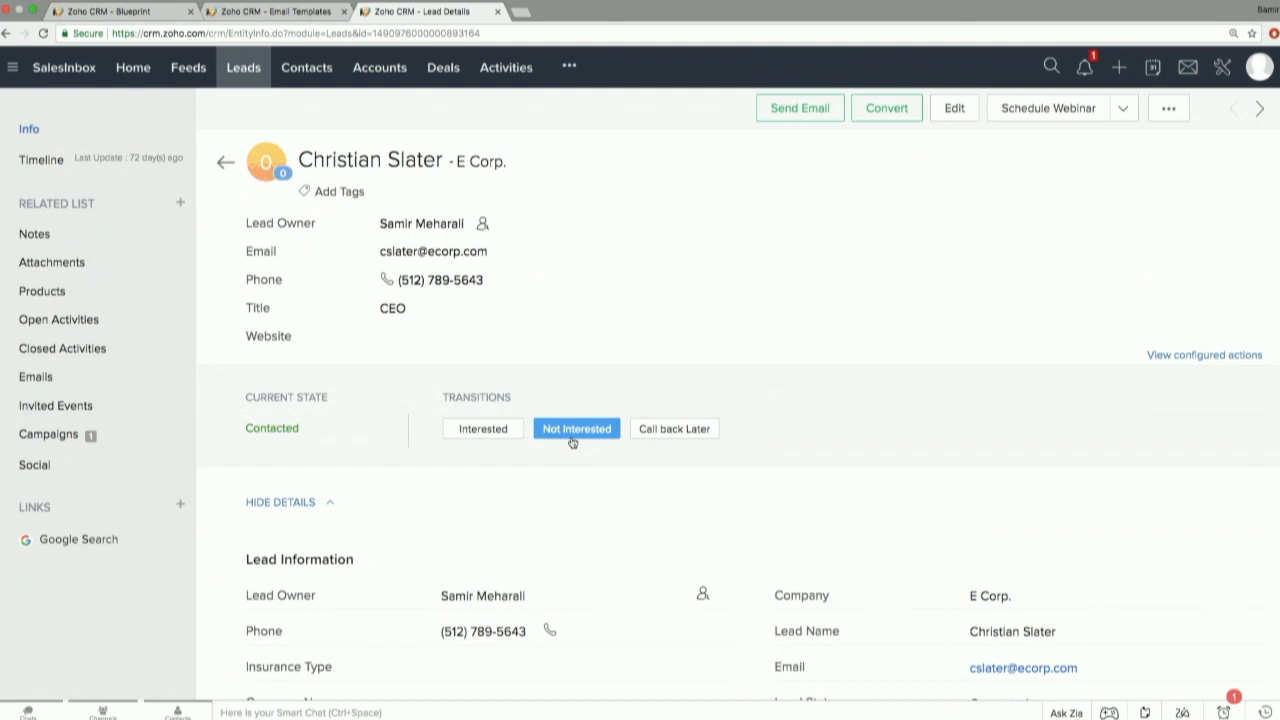
Start the Interested transition on the E Corp. lead and choose Life as Insurance Type and Vision as Insurance Products.
click(497, 435)
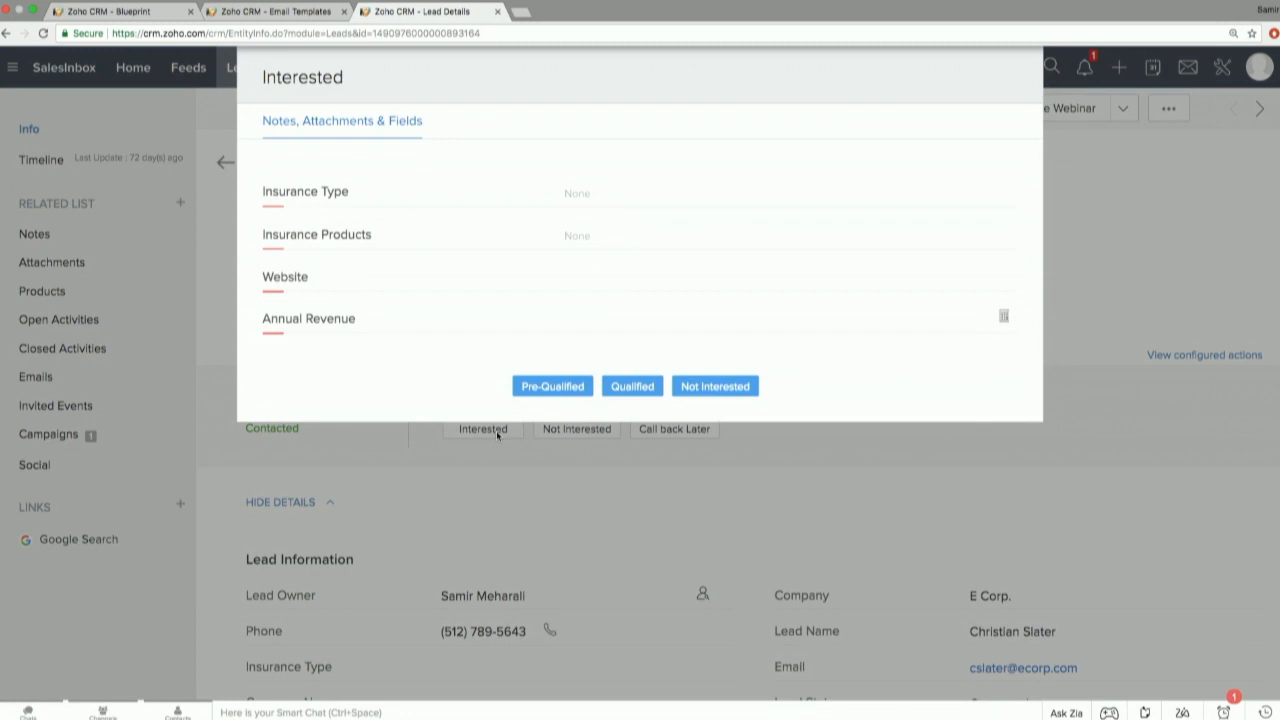
click(580, 191)
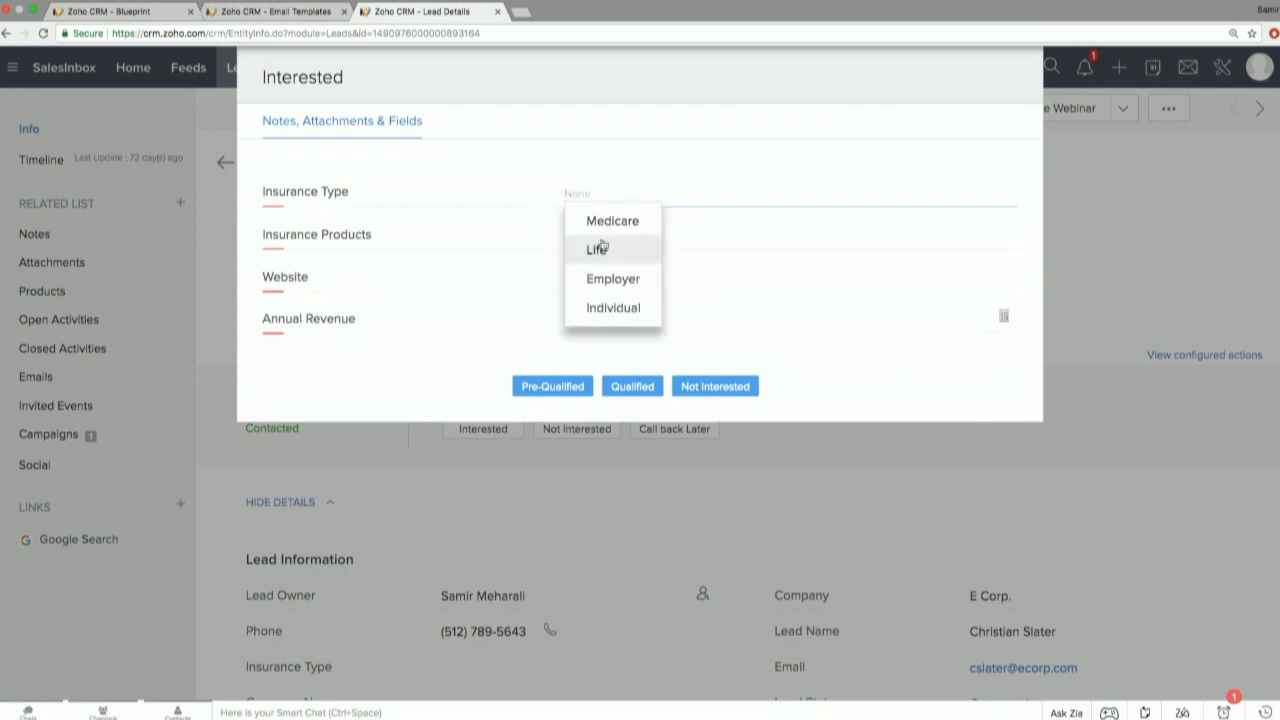
click(598, 249)
click(767, 213)
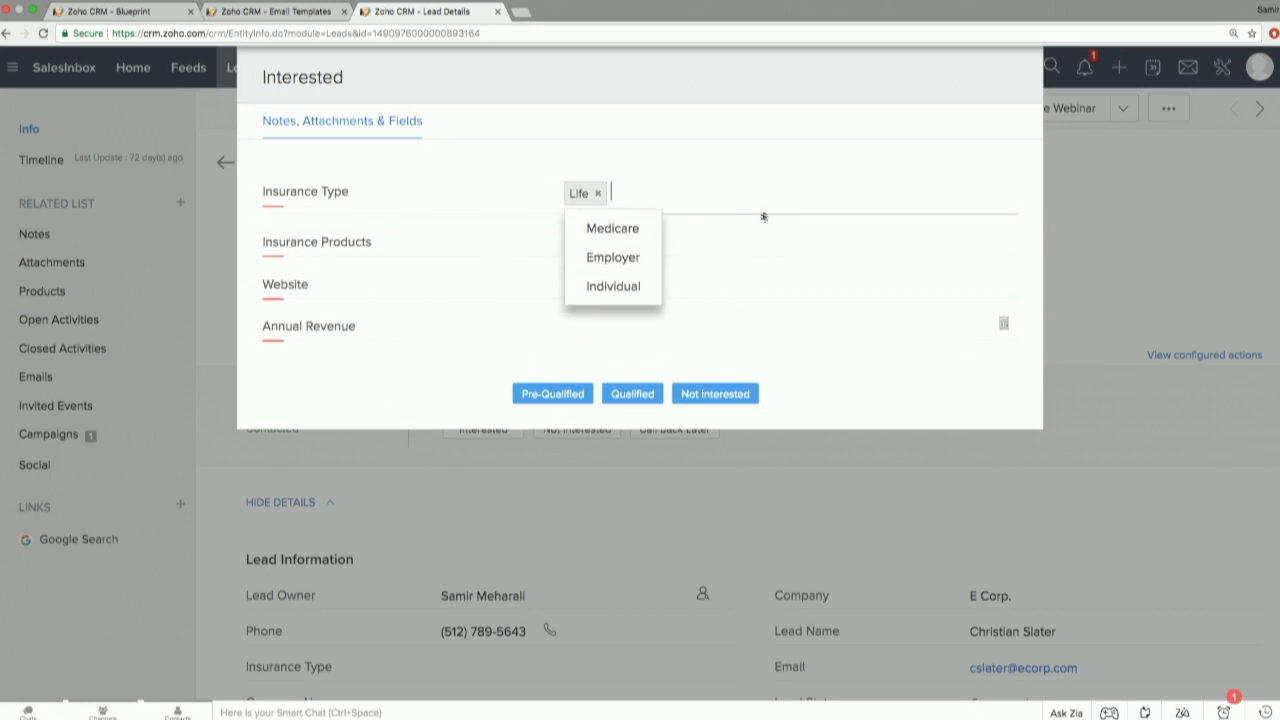
click(700, 243)
click(619, 298)
click(562, 300)
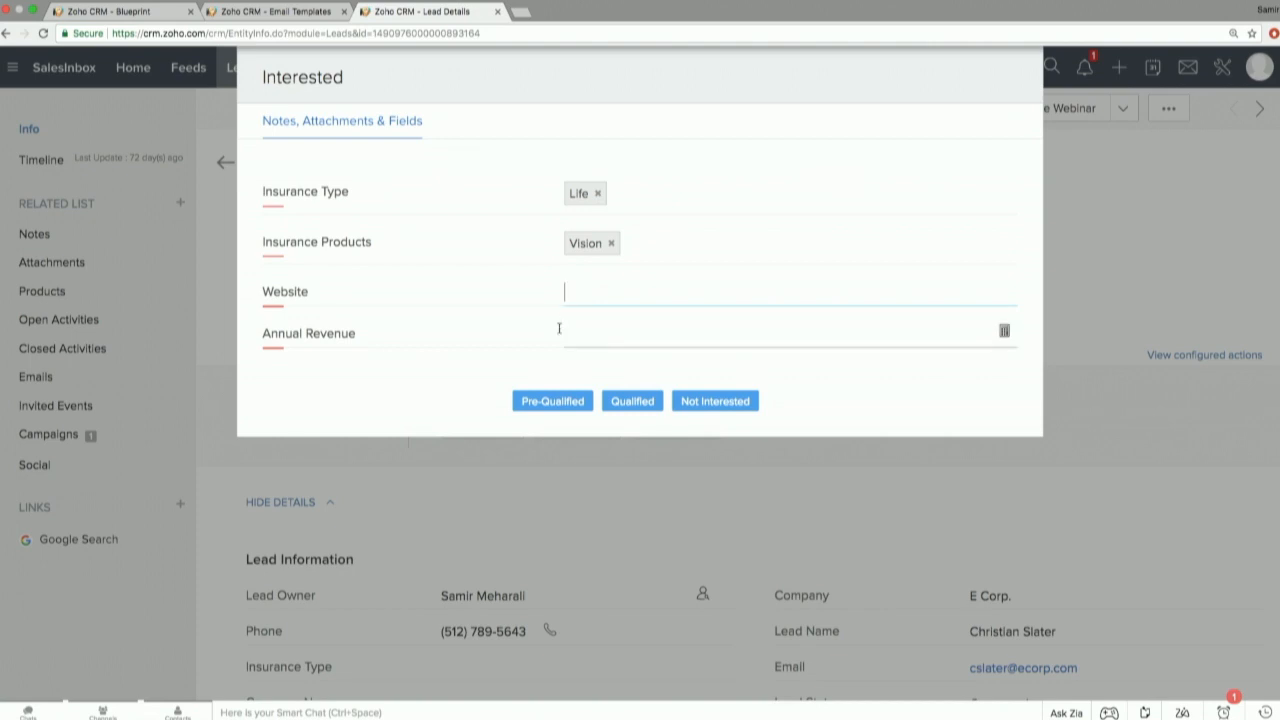
Return to the blueprint editor and view the After actions of the Test Drive! transition between Contacted and Test Drive.
click(282, 14)
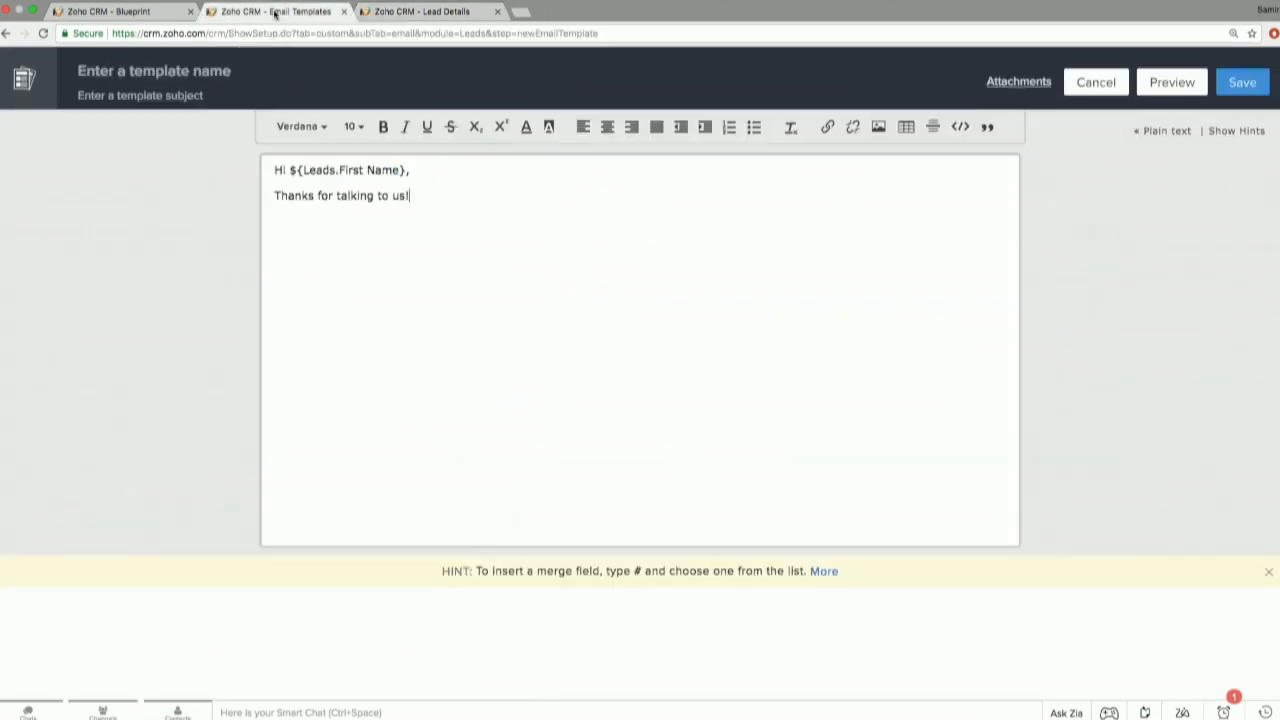
click(137, 17)
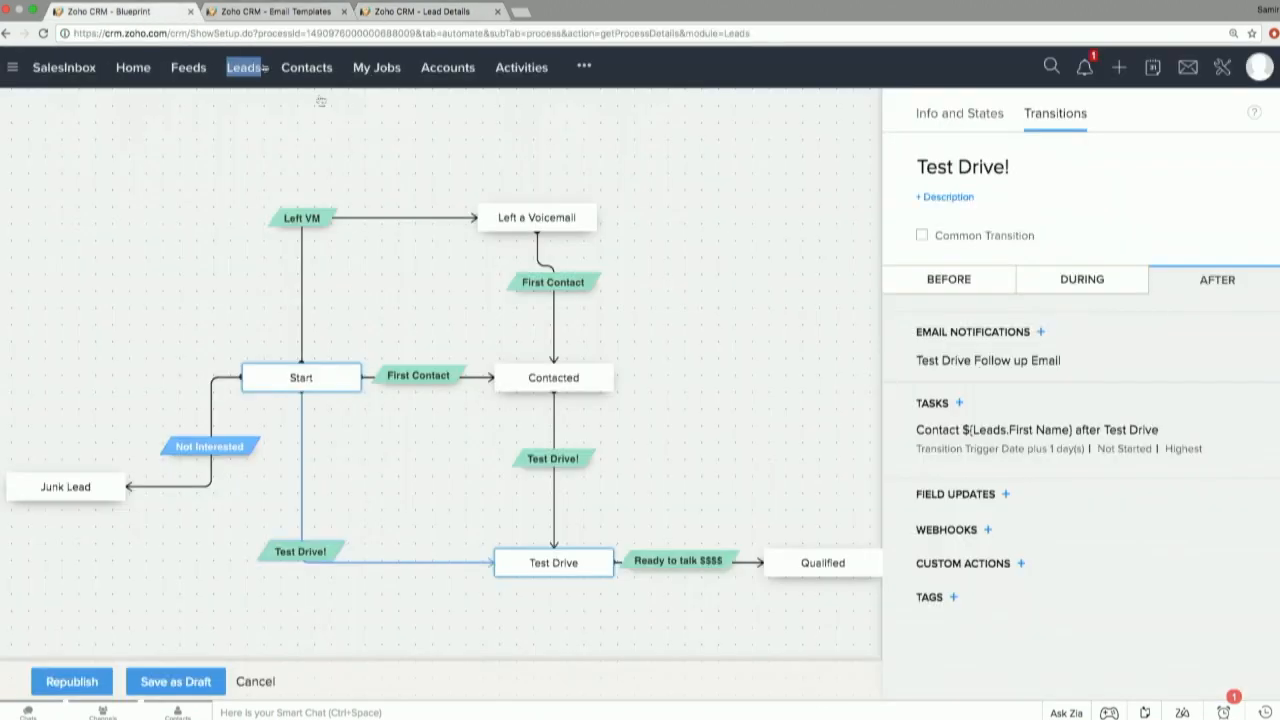
click(577, 460)
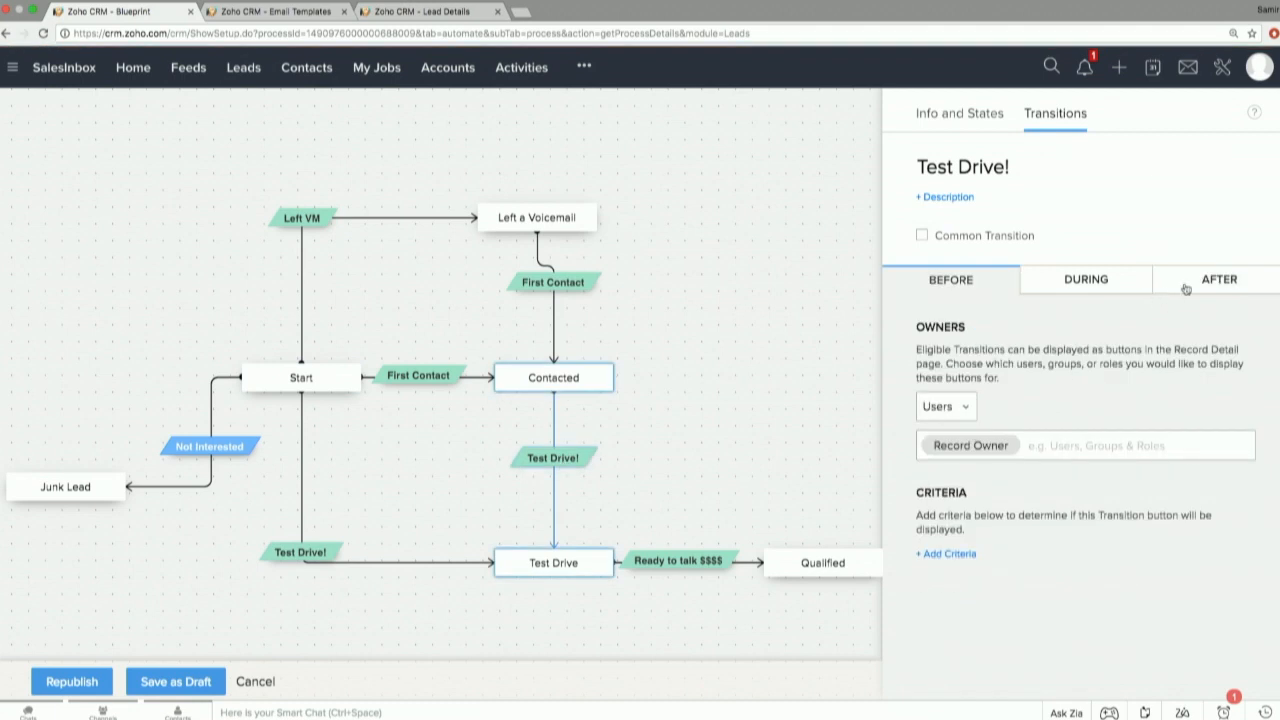
click(1186, 289)
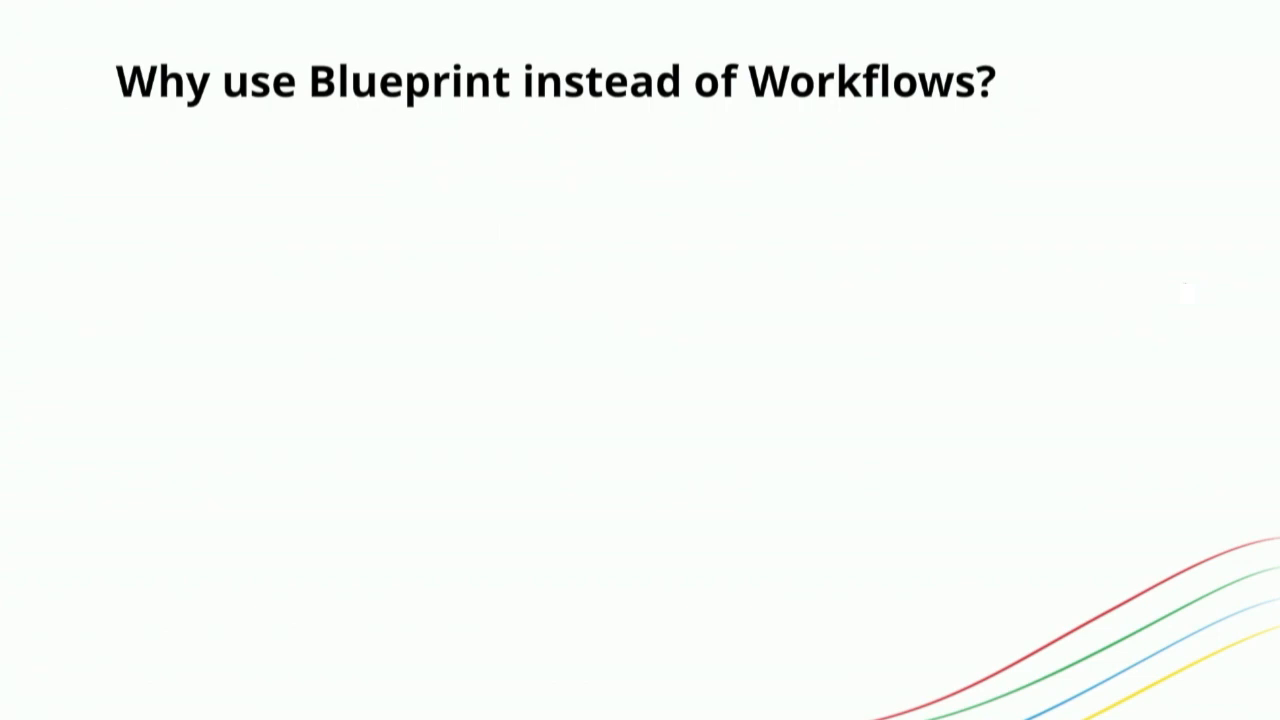
key(Right)
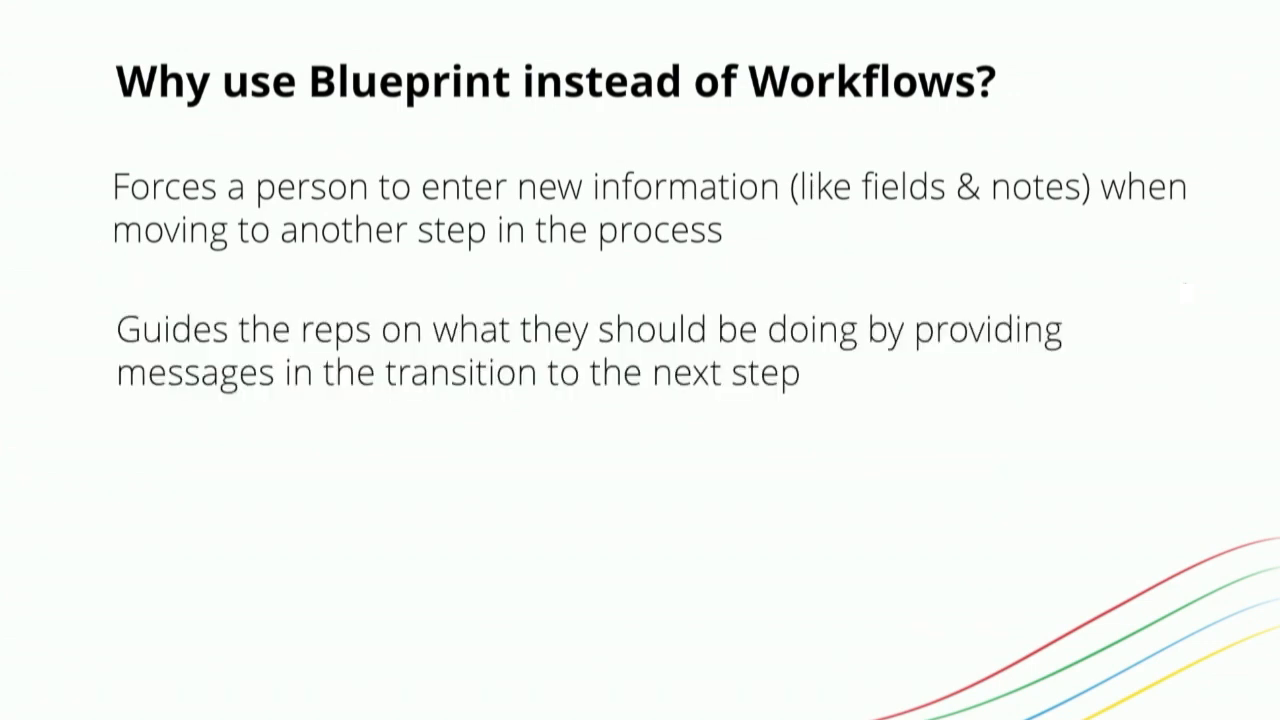
key(Right)
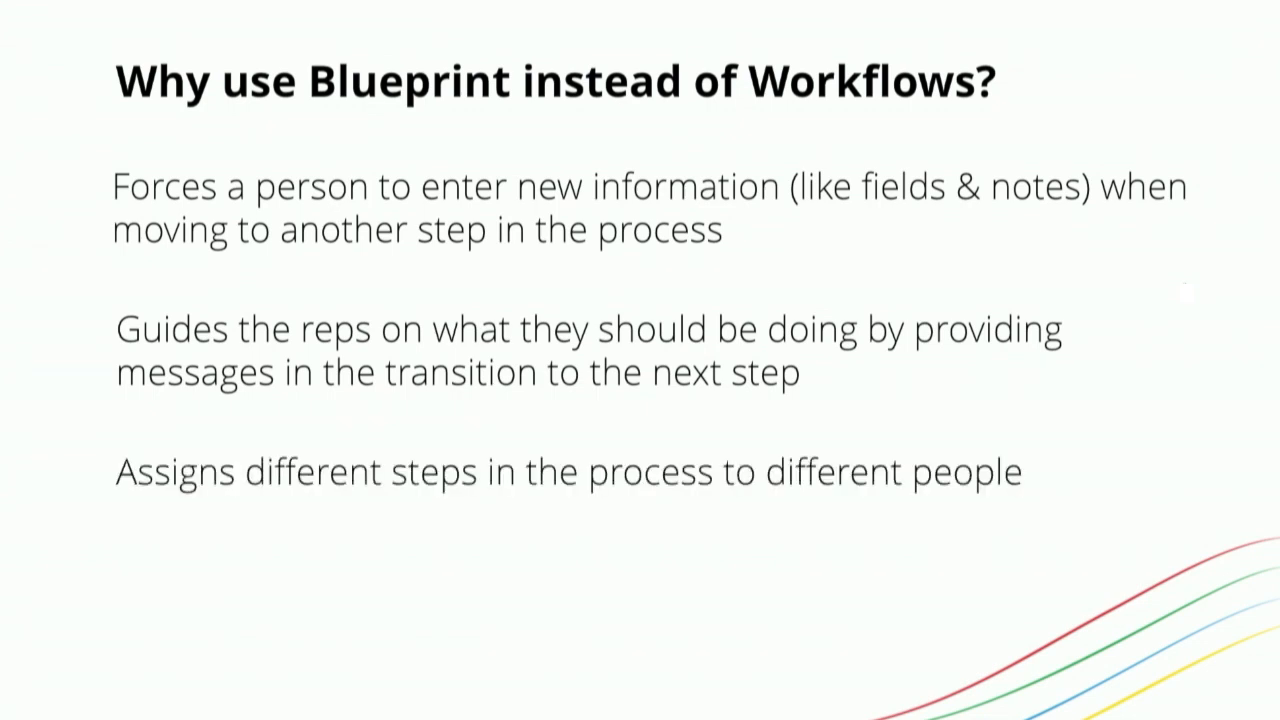